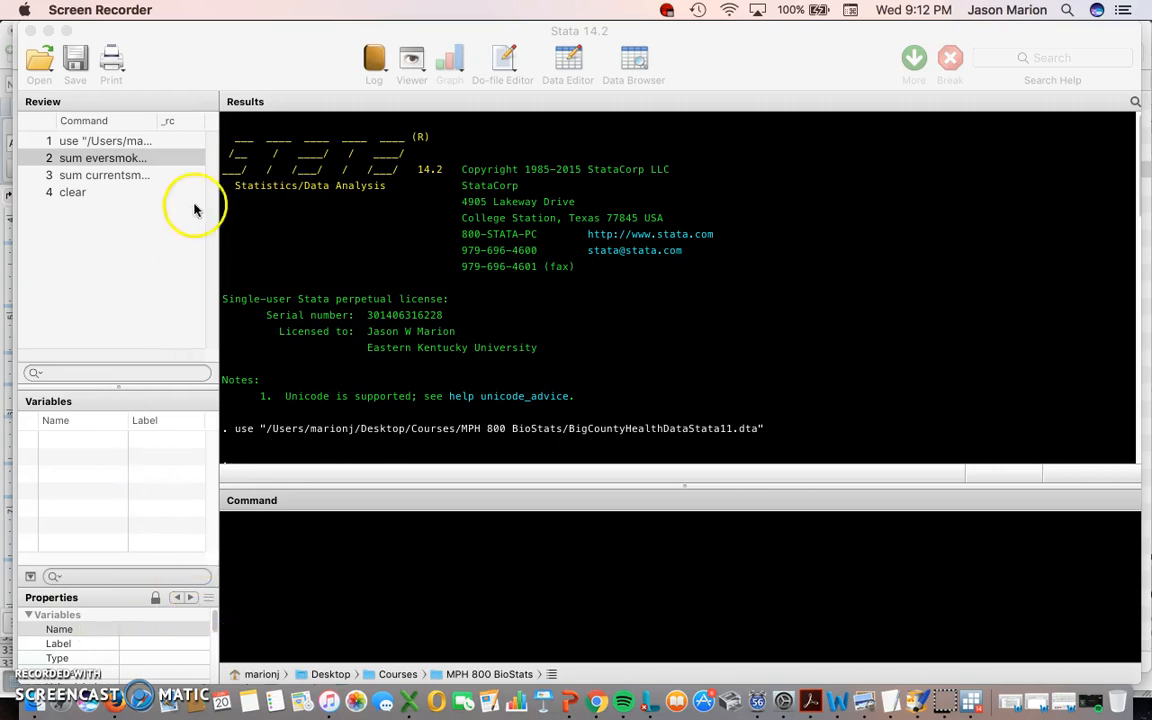
- Open the recently used dataset BigCountyHealthDataStata11.dta
click(104, 26)
click(141, 10)
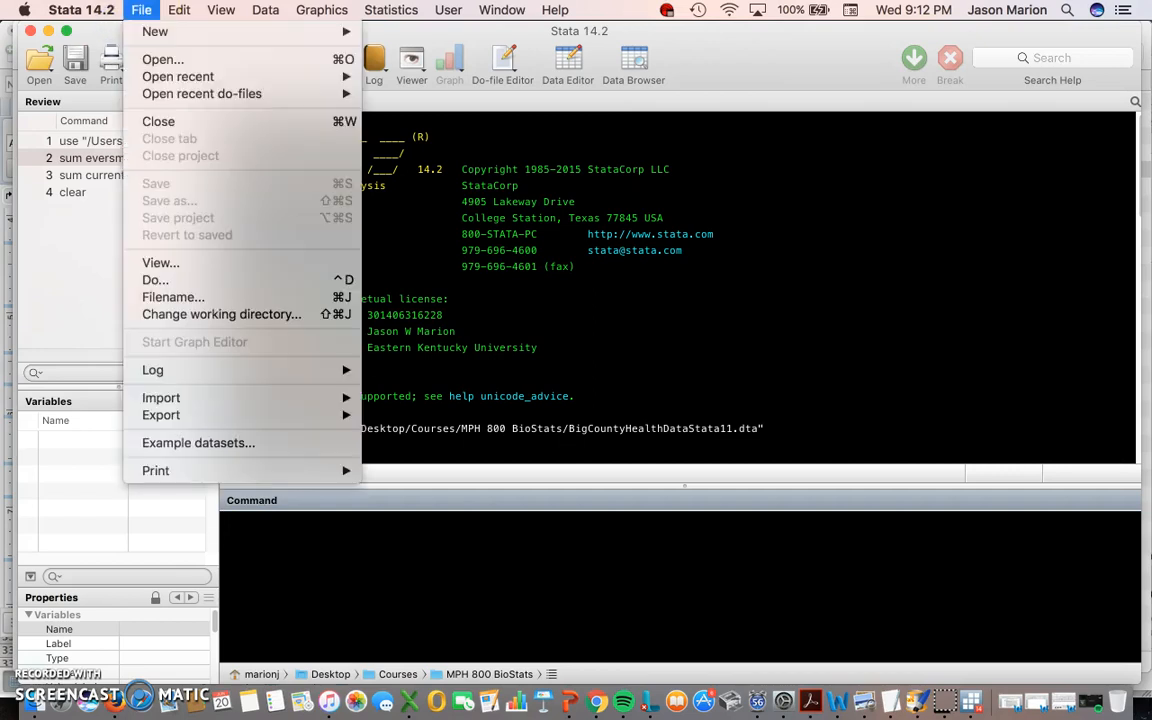
mouse_move(160, 77)
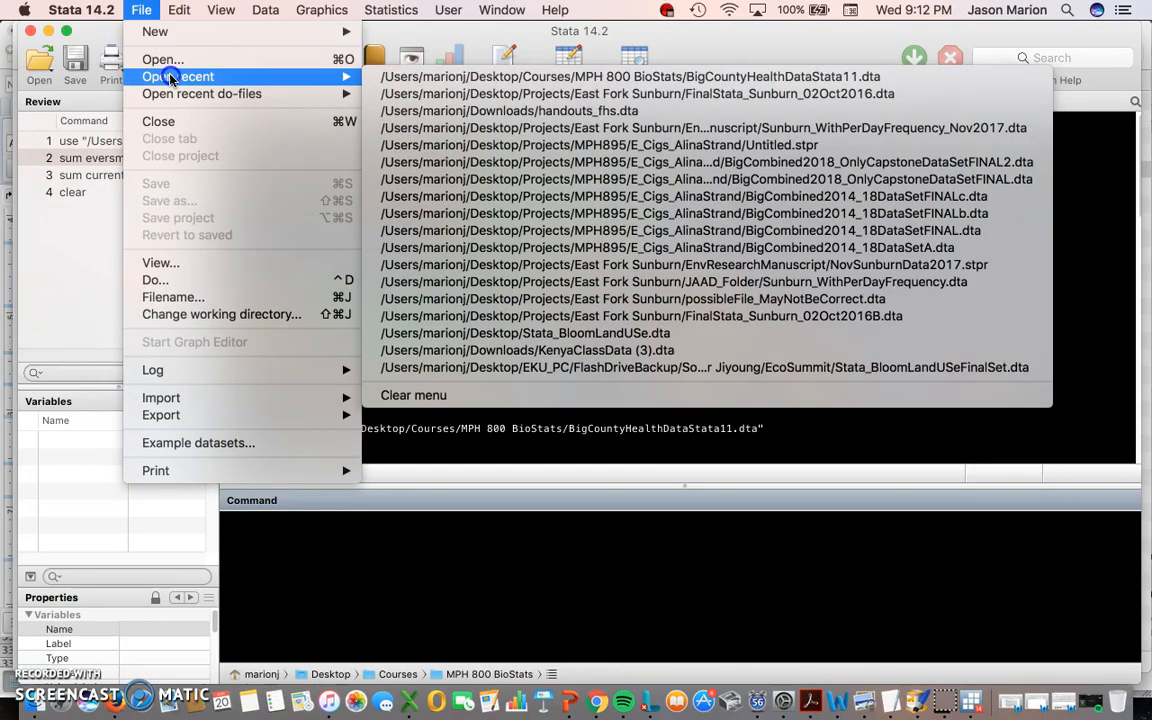
click(400, 80)
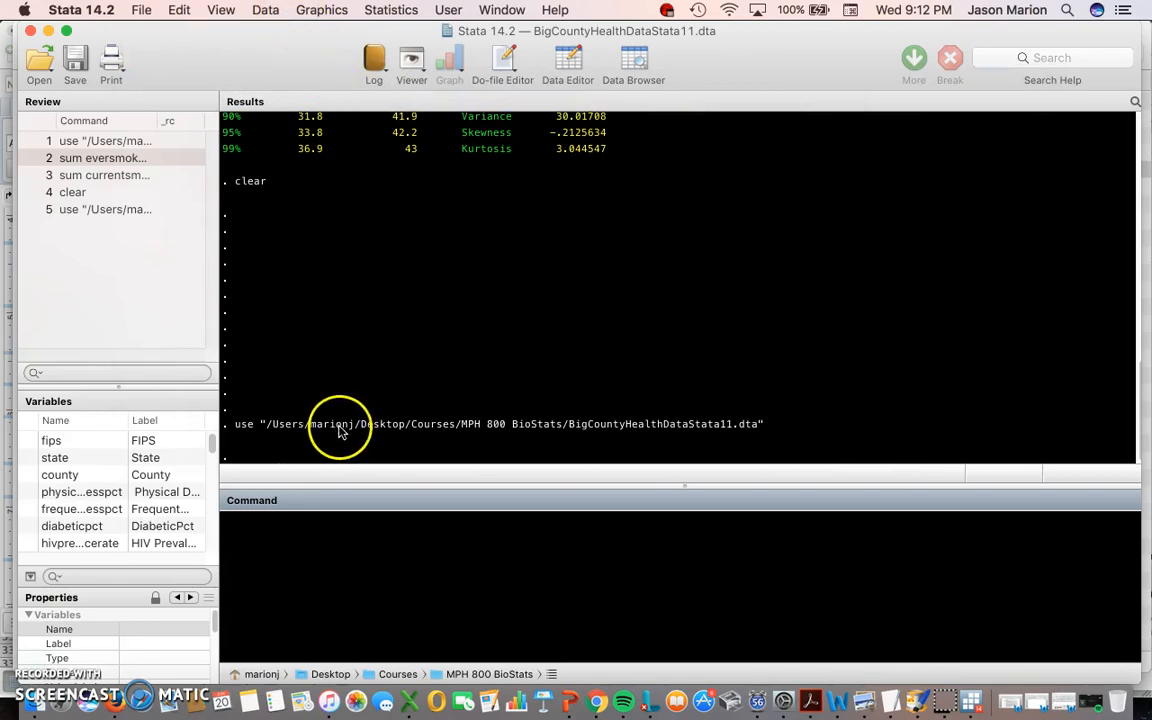
- View the loaded county dataset in the Data Editor, then close the editor
click(265, 10)
mouse_move(290, 57)
click(524, 57)
drag(100, 606, 121, 546)
click(12, 30)
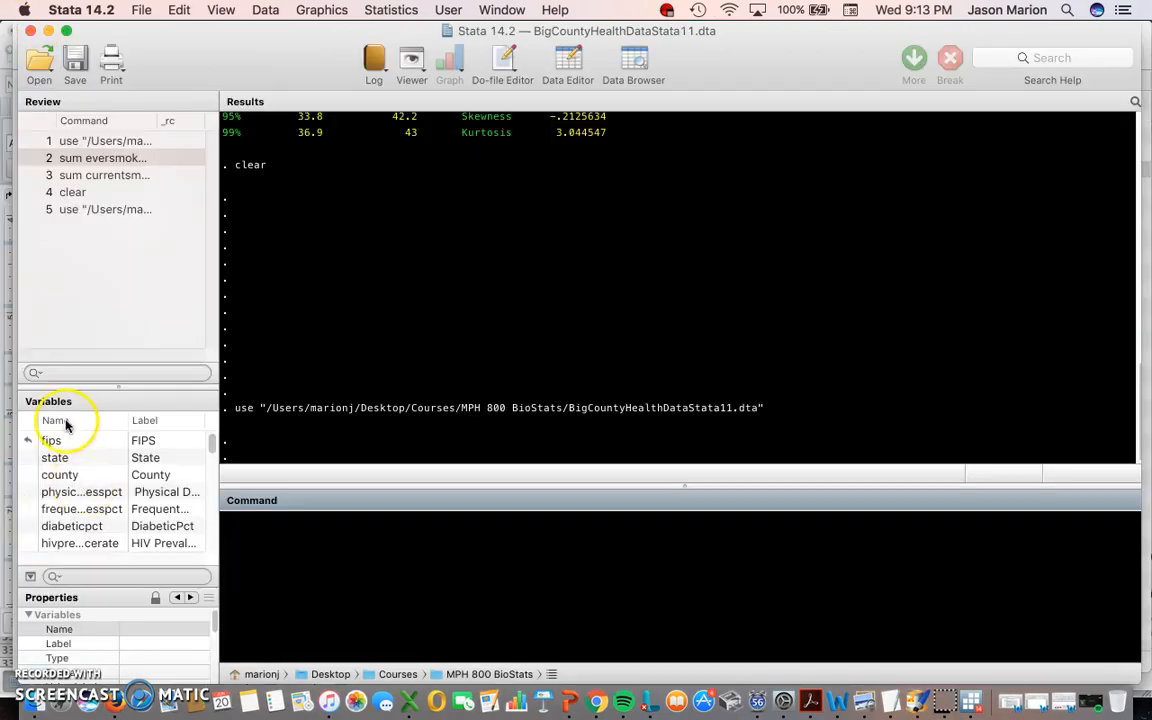
- Run a detailed summary of the current smoking variable with the command "sum currentsmk, detail"
click(296, 582)
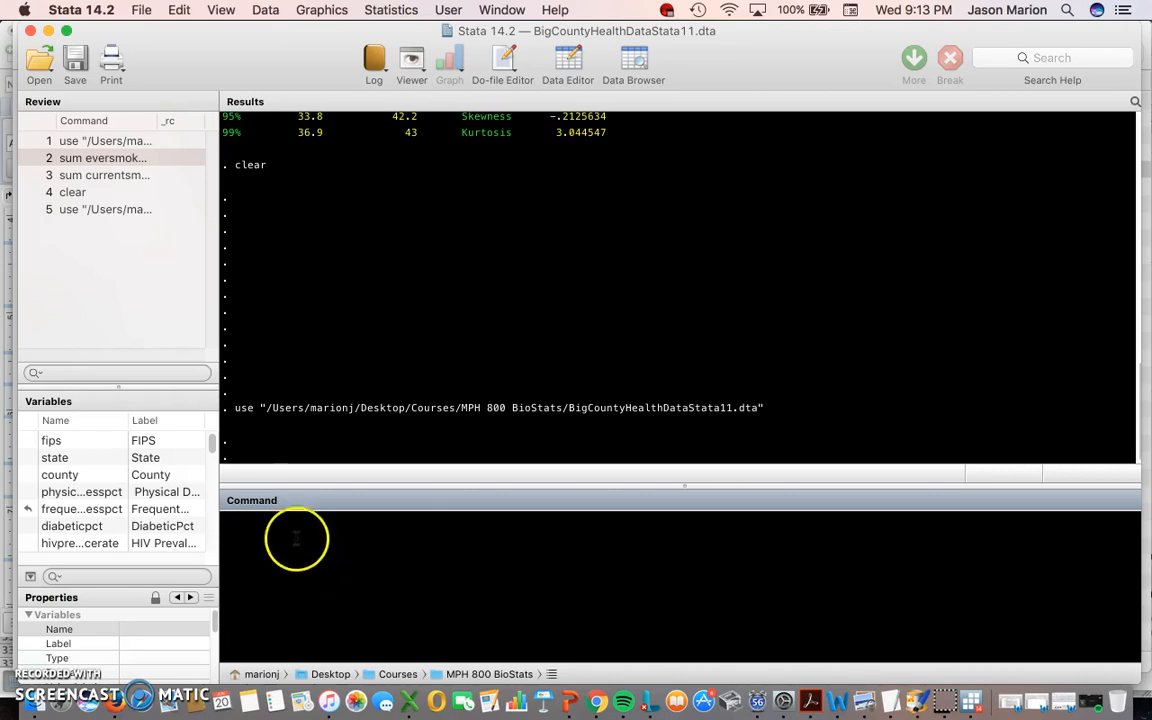
drag(211, 443, 206, 550)
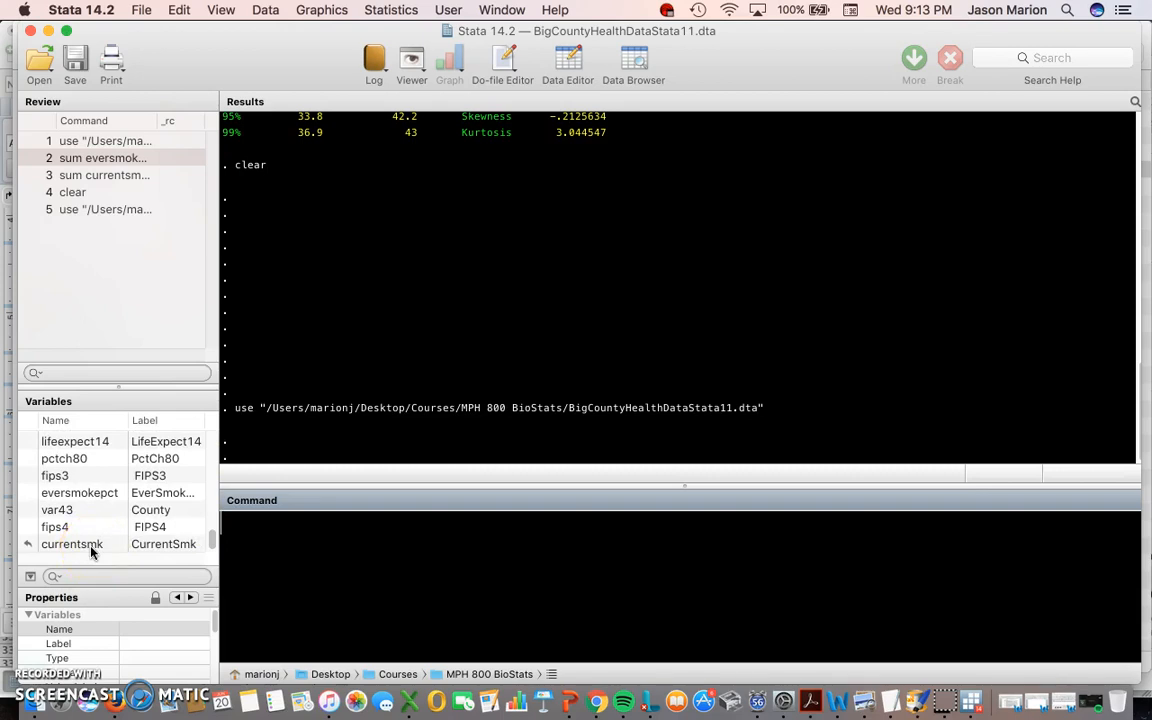
click(316, 561)
text(sum)
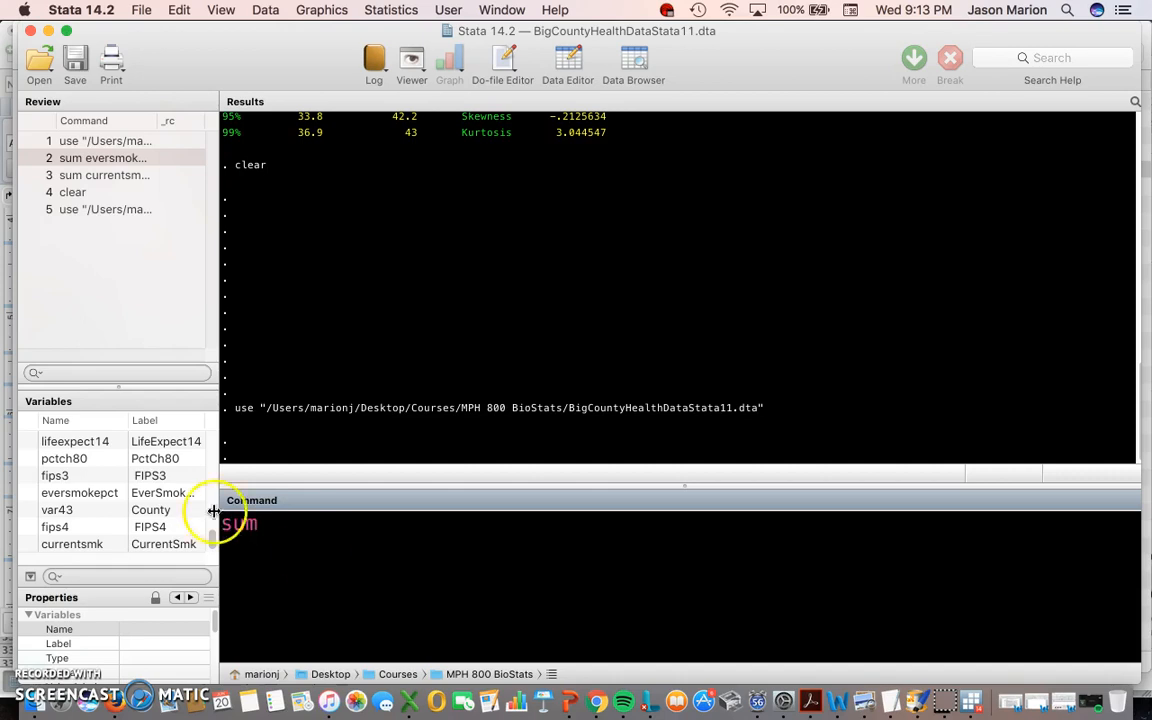
click(112, 550)
click(412, 530)
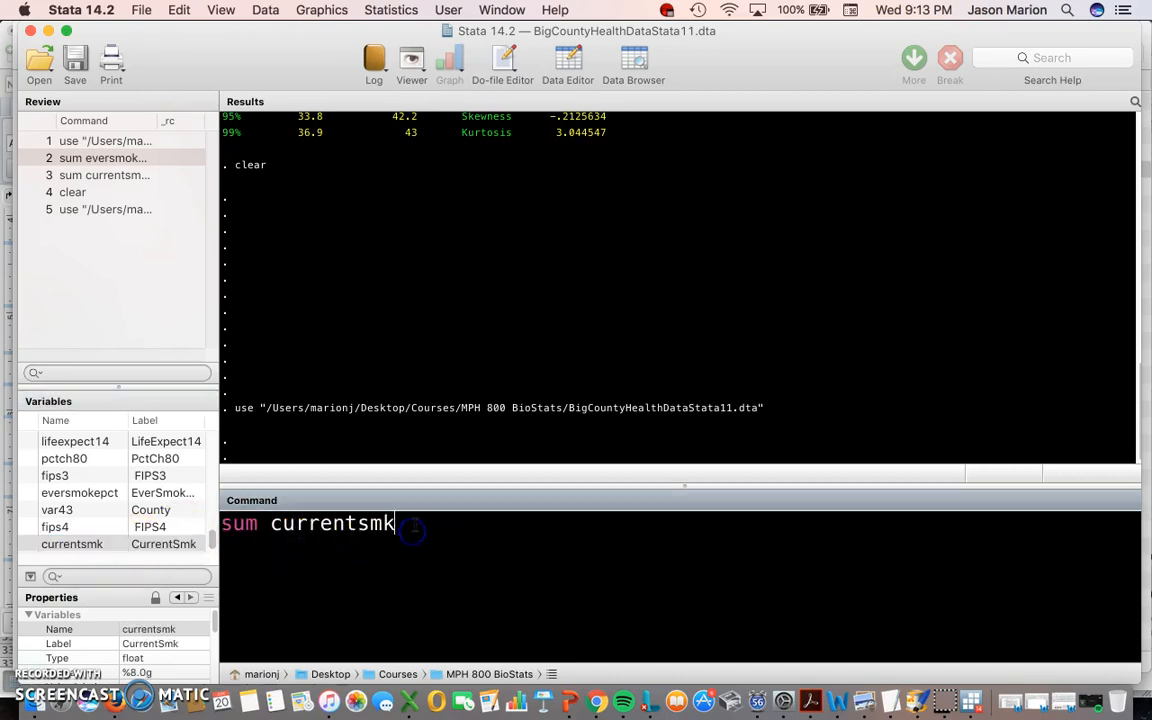
text(, detail)
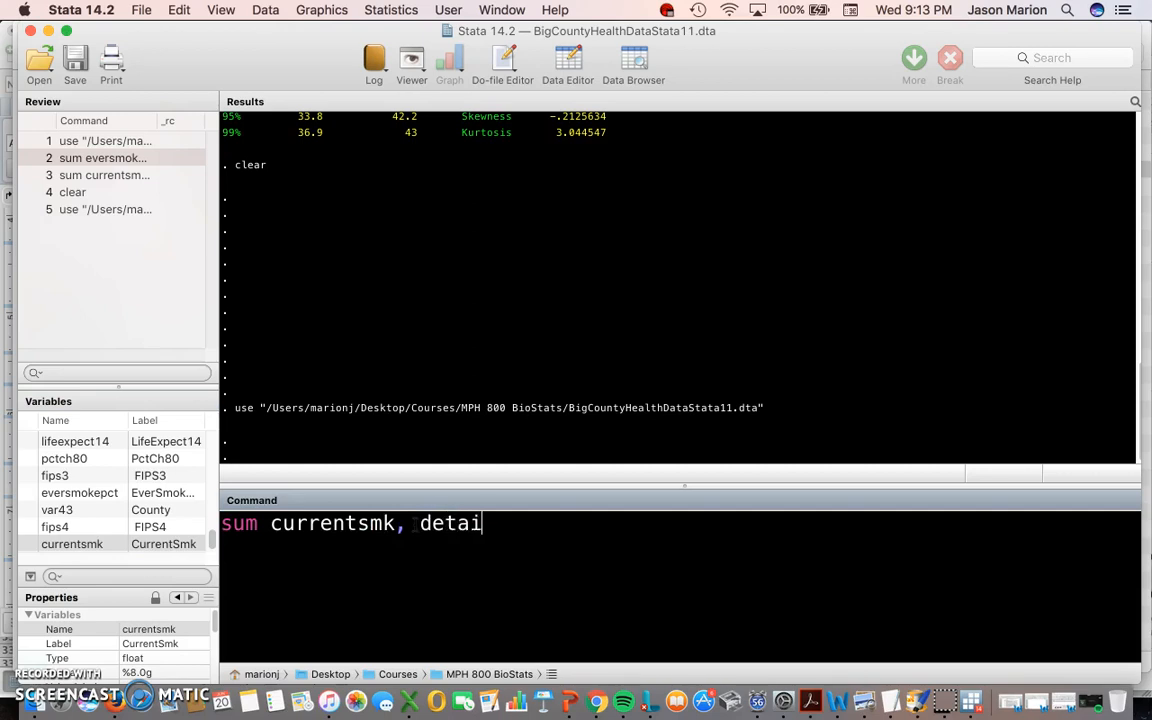
key(Return)
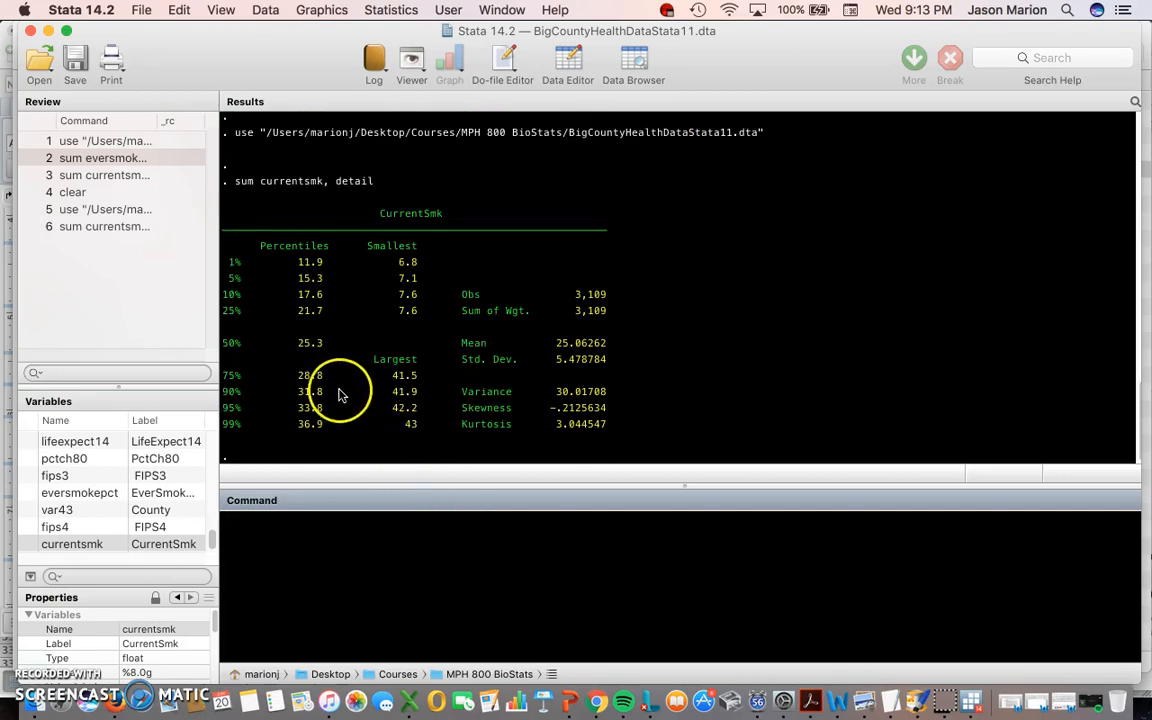
- Highlight the 50th percentile and the mean in the currentsmk summary to compare them
double_click(316, 344)
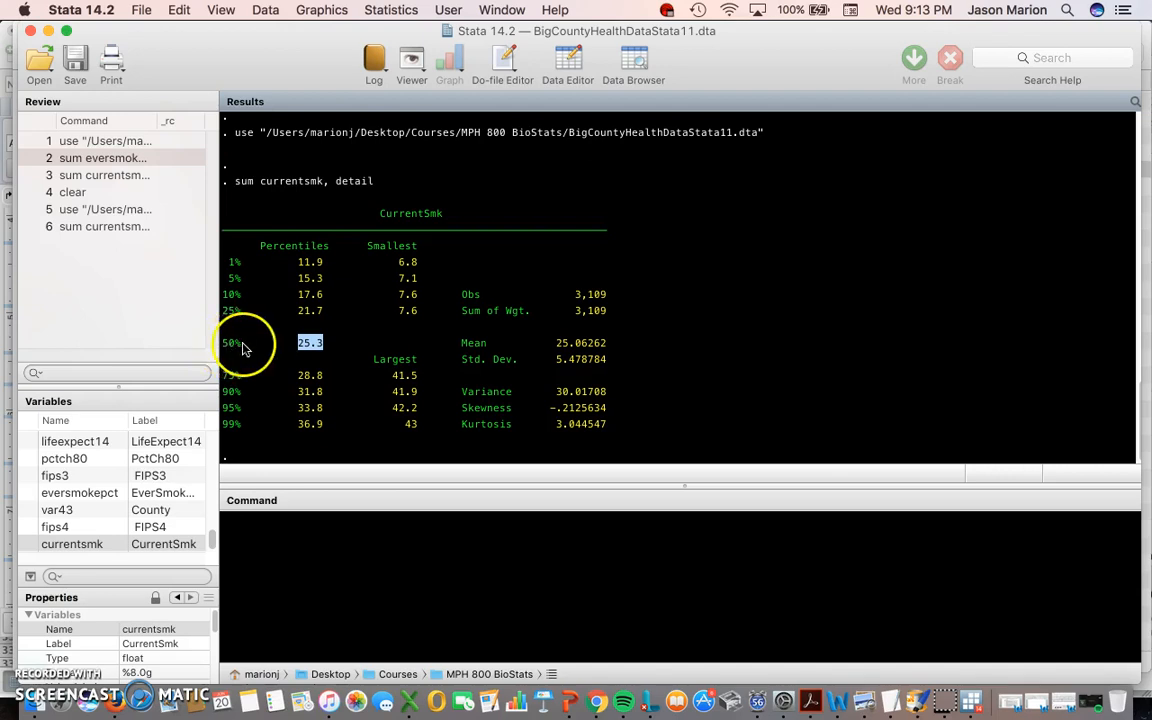
click(302, 345)
drag(293, 345, 321, 346)
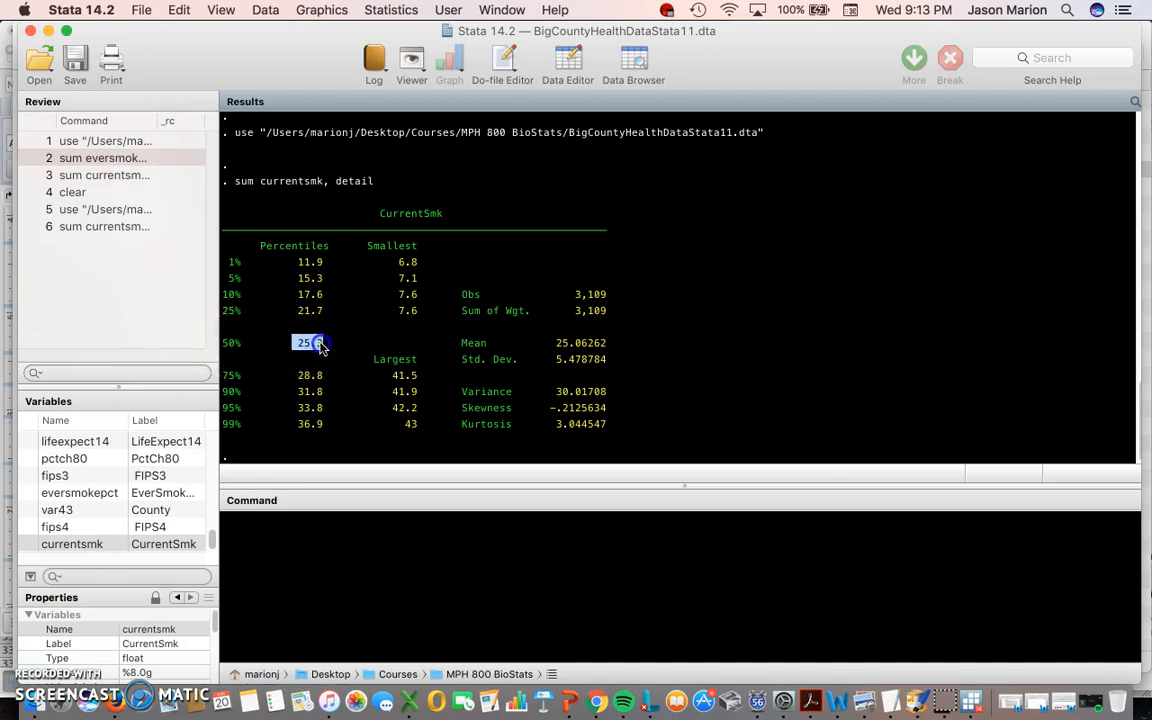
click(323, 345)
drag(334, 345, 223, 346)
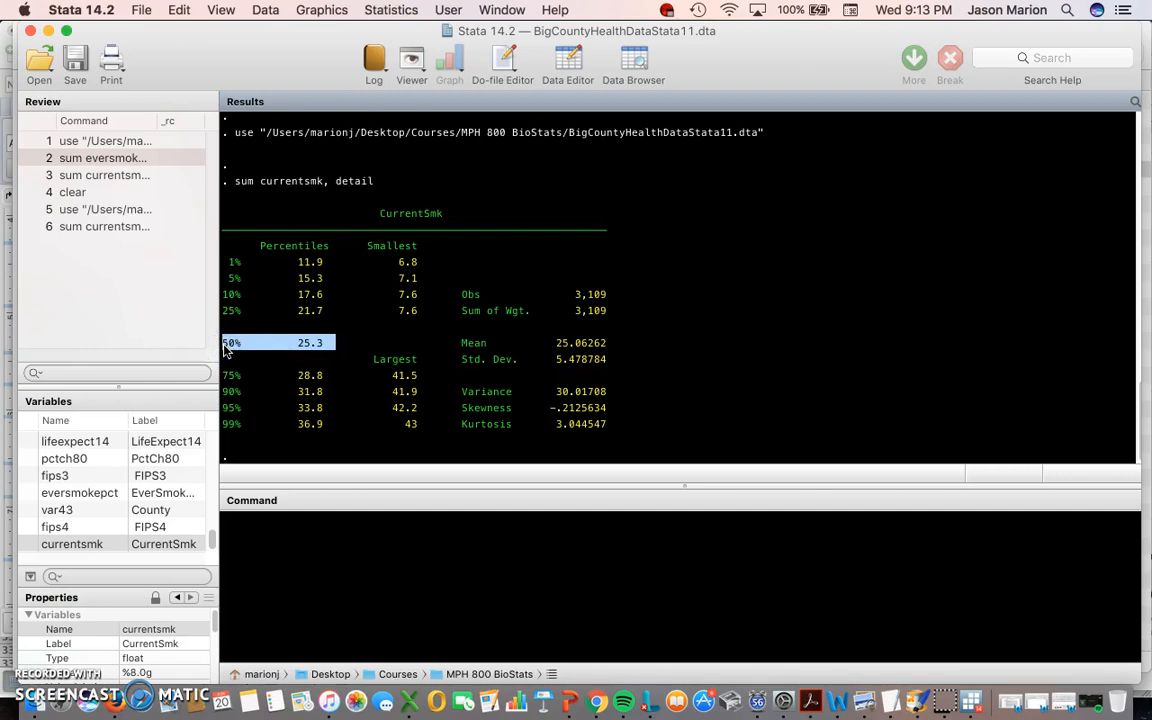
click(302, 345)
drag(294, 345, 318, 347)
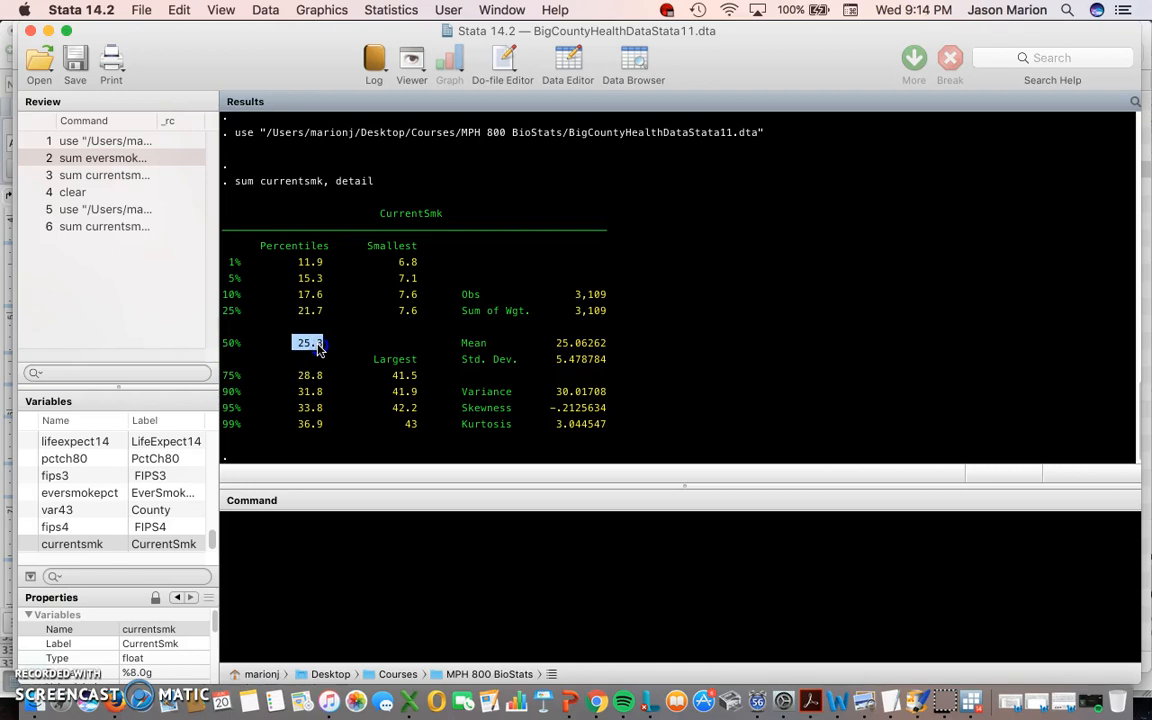
drag(556, 345, 607, 347)
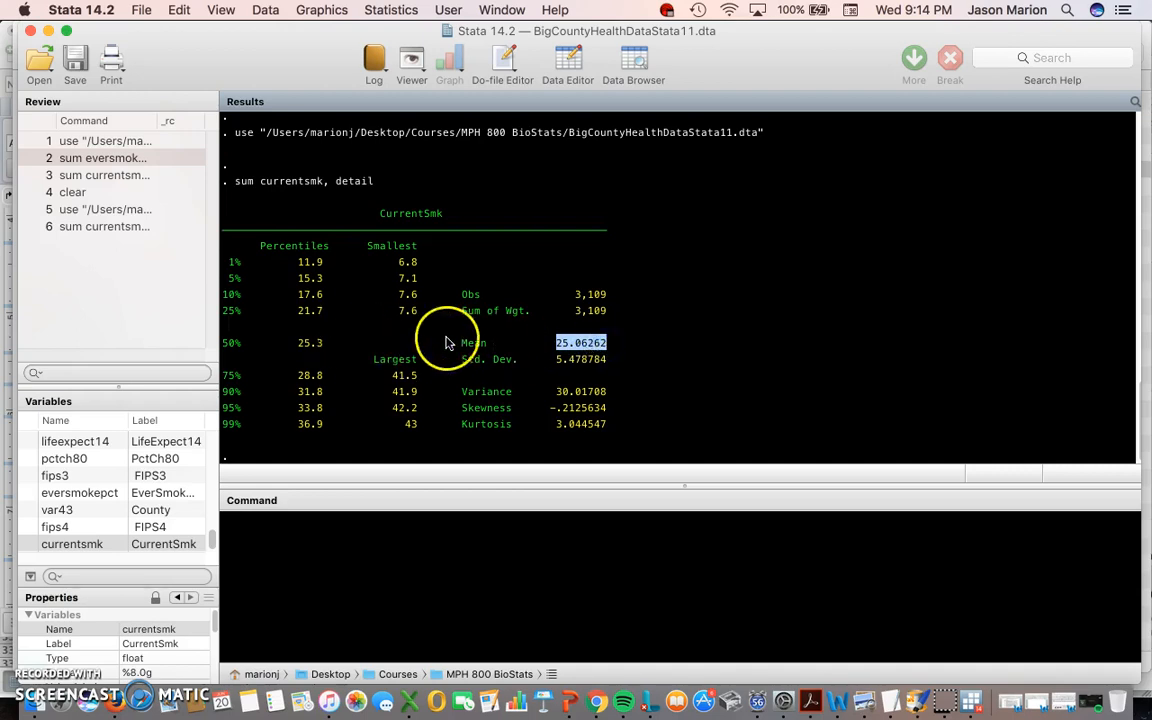
- Highlight the smallest and largest currentsmk values in the summary output
click(320, 272)
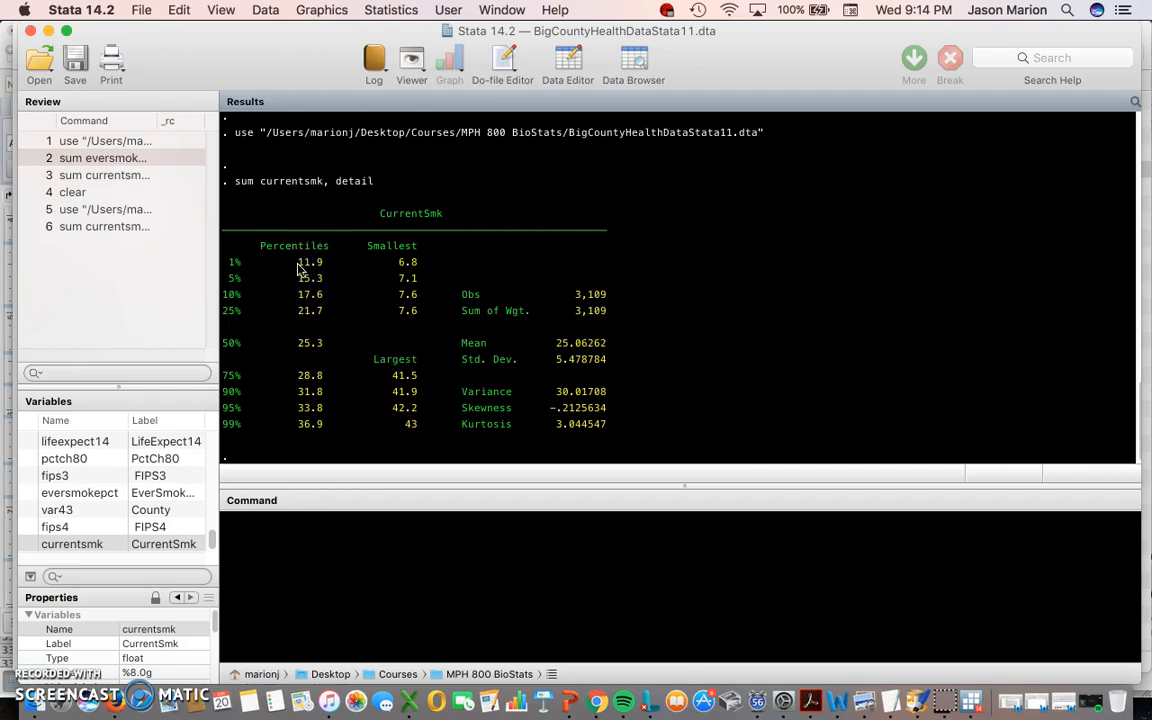
drag(394, 262, 416, 262)
drag(398, 424, 410, 426)
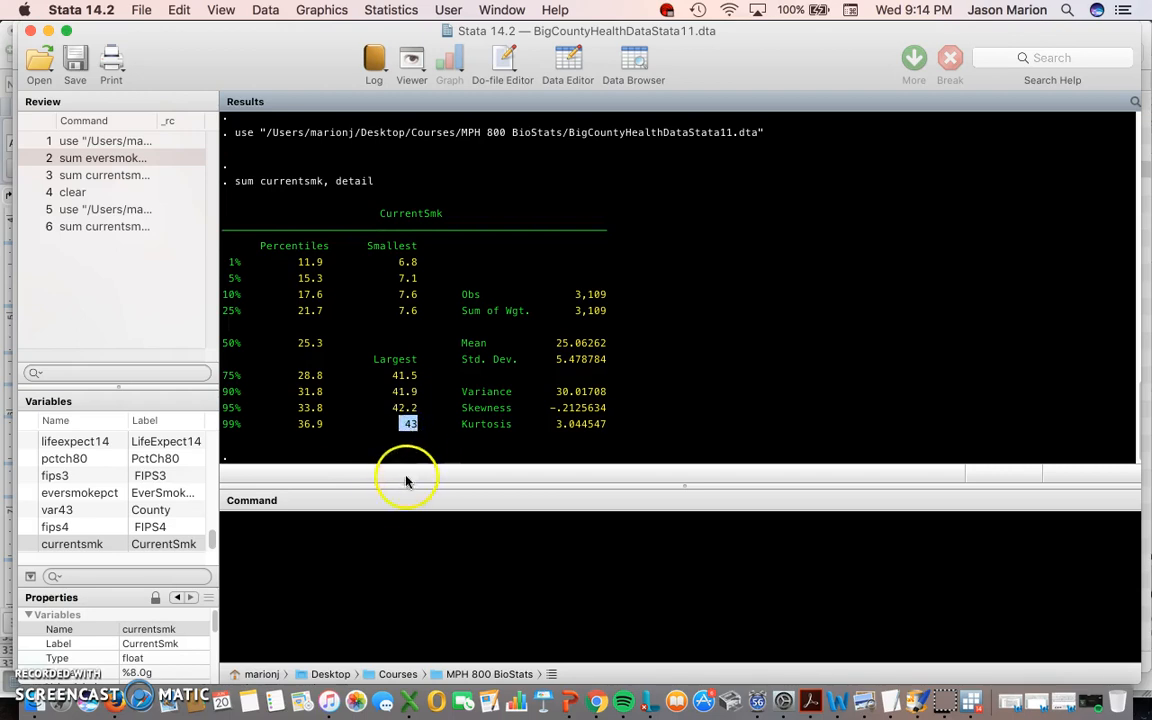
- Sort the dataset by currentsmk using the sort command, correcting the misspelled variable name
click(400, 535)
text(sort)
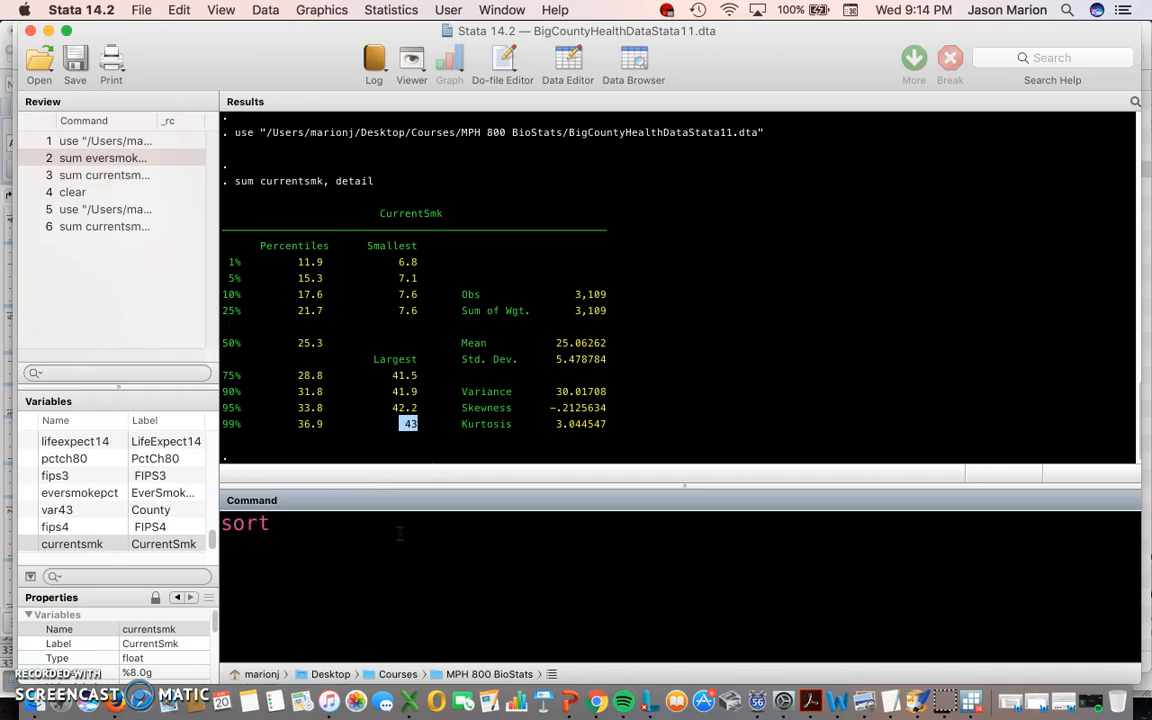
text( currtsmk)
key(Return)
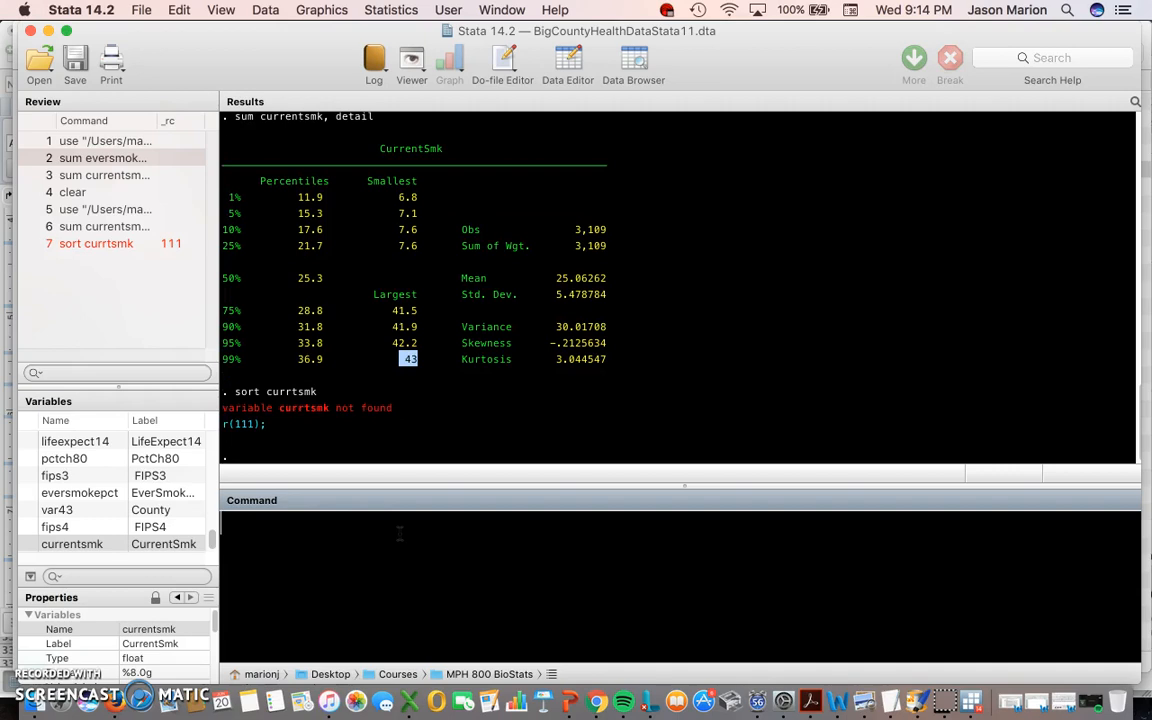
click(68, 242)
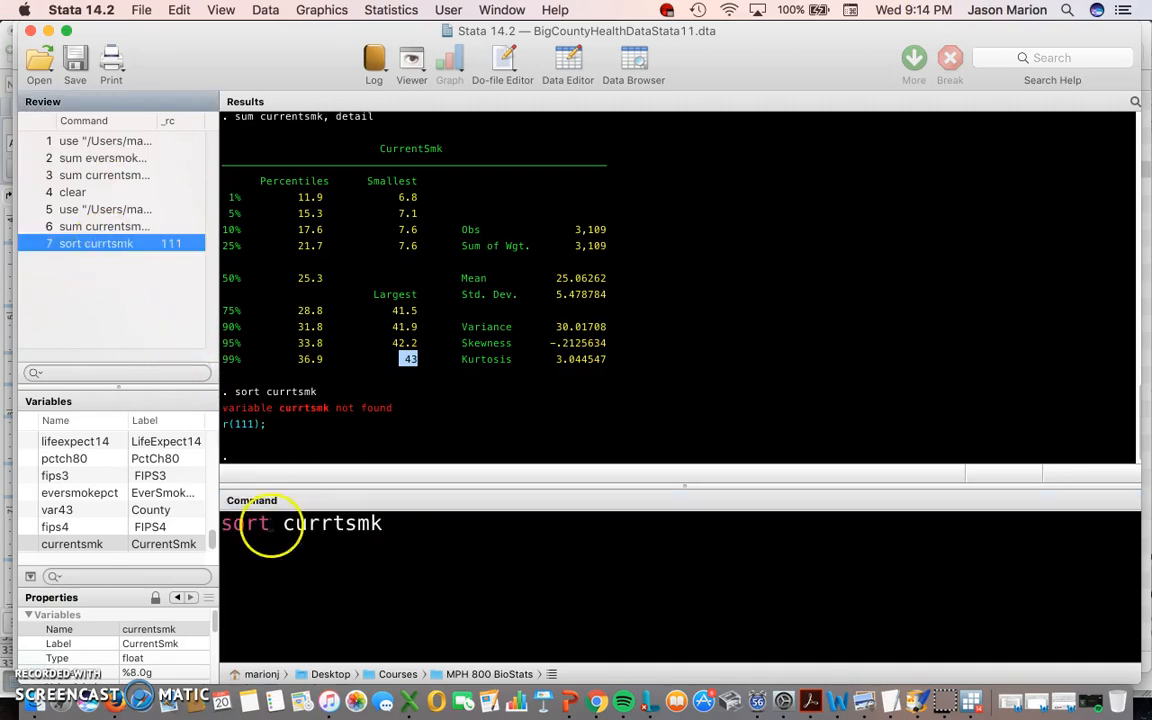
click(344, 522)
text(e)
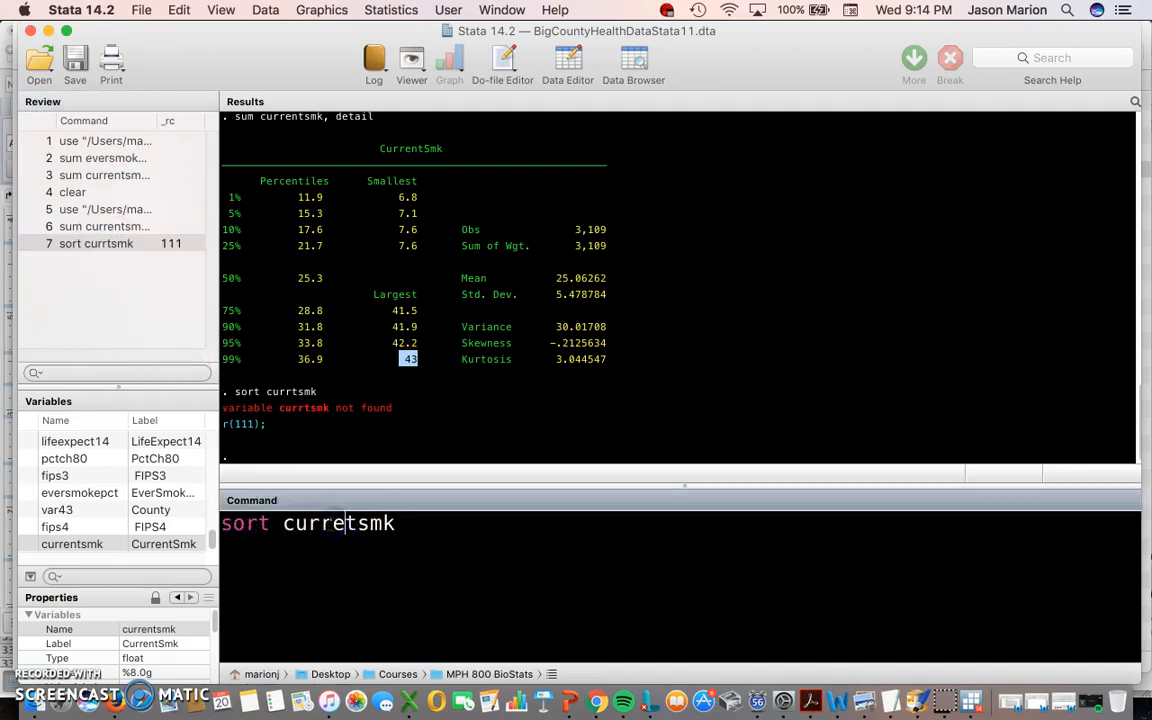
text(n)
key(Return)
- Open the sorted dataset in the editable Data Editor and highlight the state and county of the first two observations
click(318, 521)
click(265, 10)
mouse_move(310, 80)
mouse_move(402, 59)
click(458, 59)
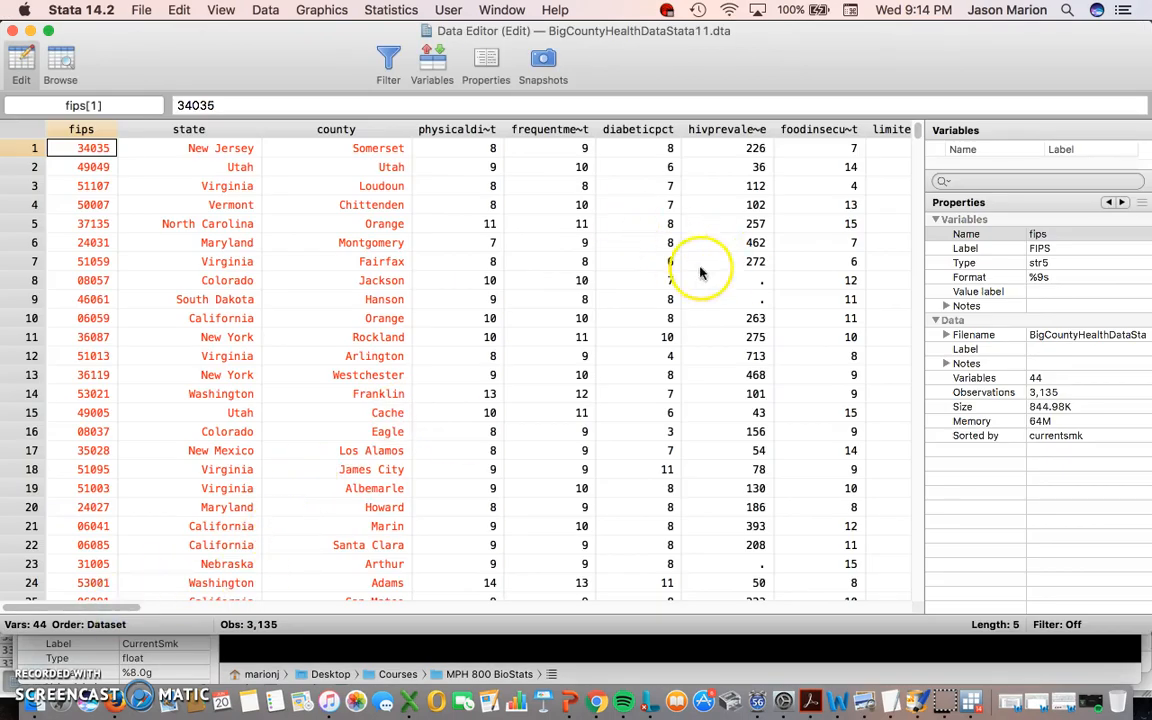
drag(220, 150, 388, 175)
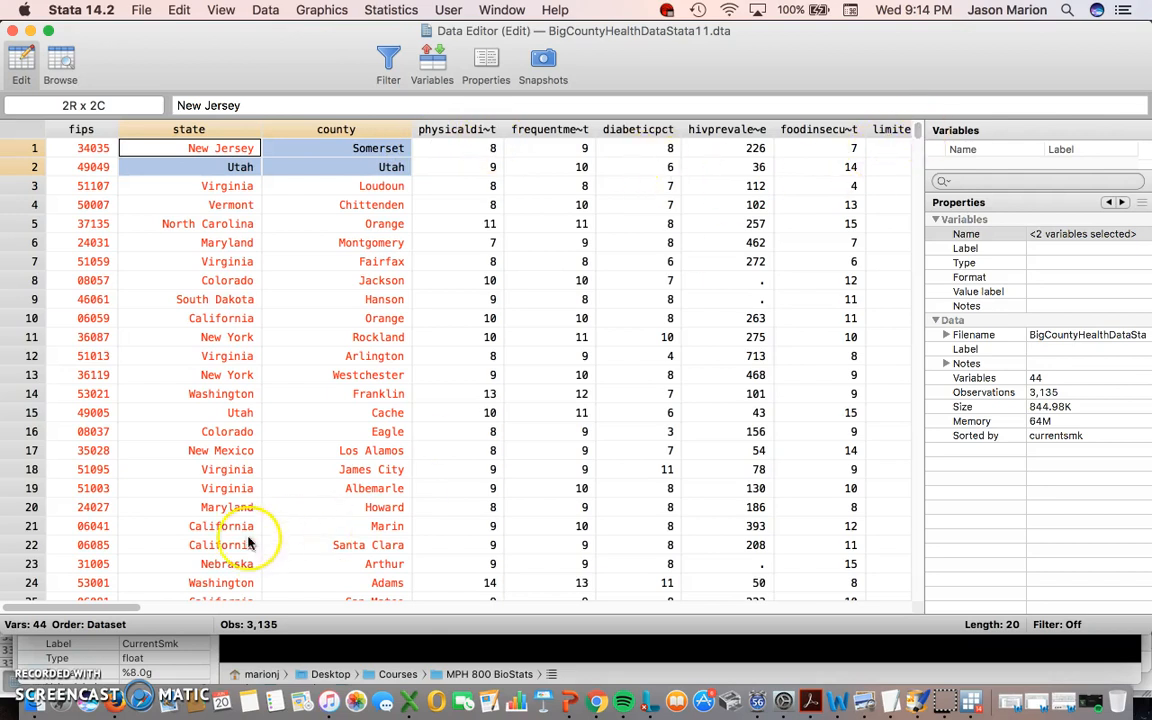
- Go to the end of the dataset and highlight the state and county of the last five observations
drag(128, 590, 392, 584)
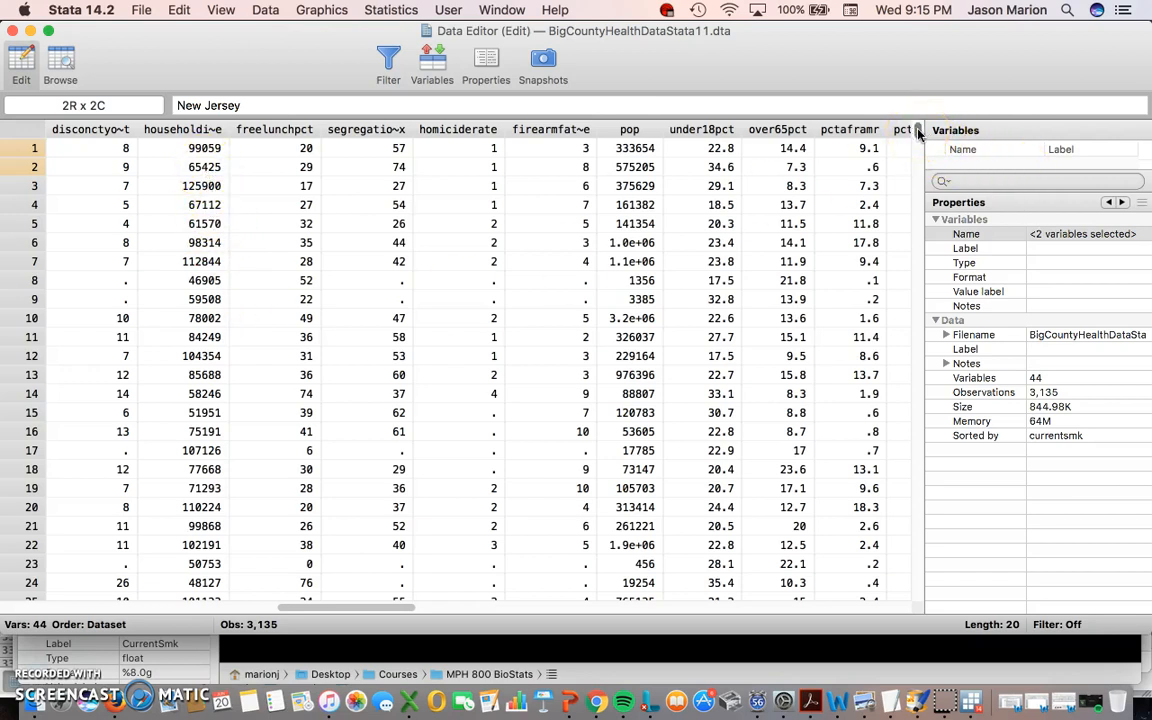
drag(919, 135, 932, 590)
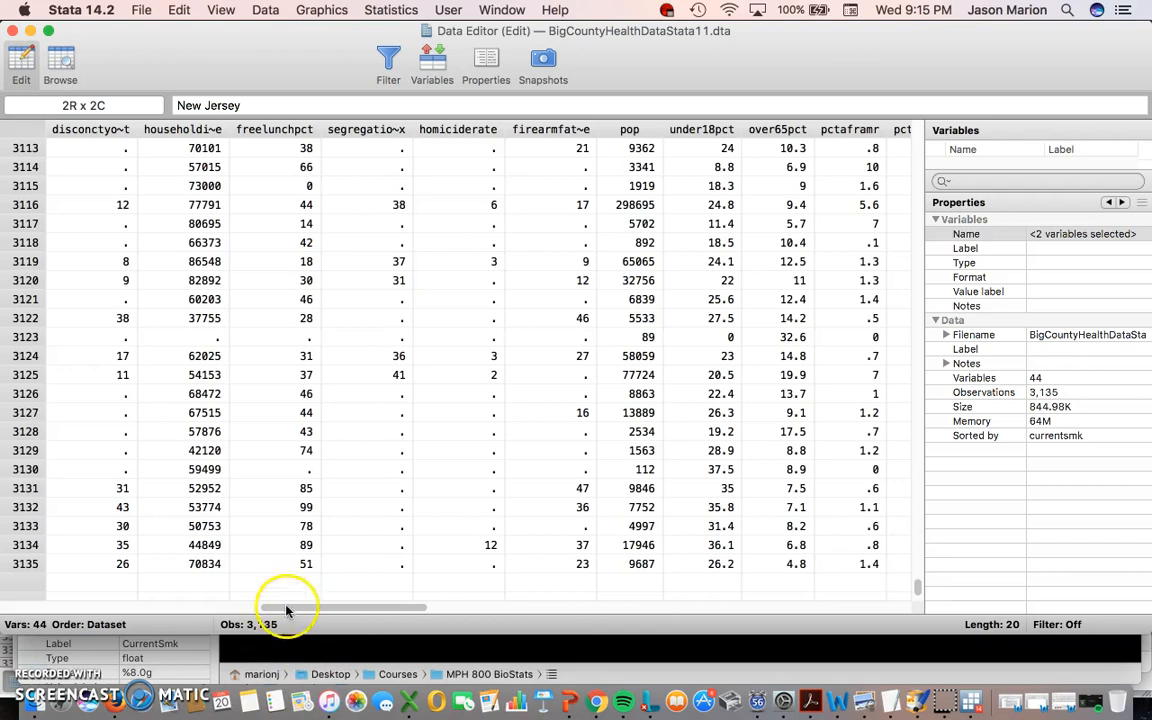
drag(379, 613, 77, 610)
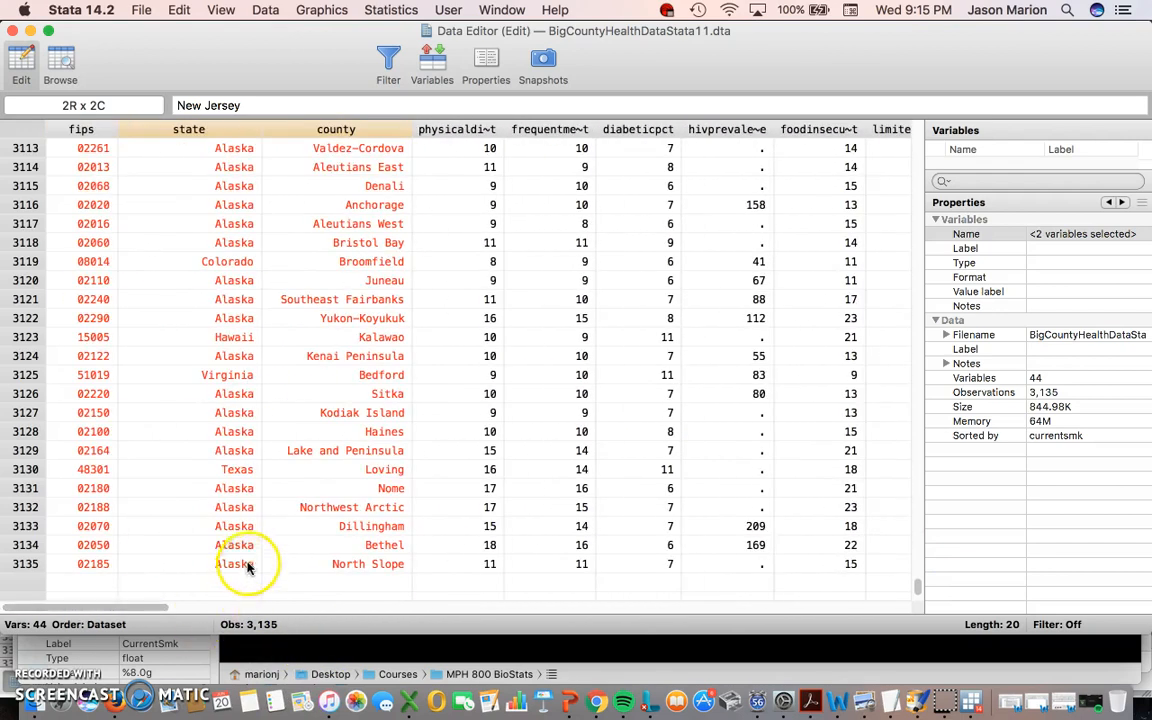
click(234, 490)
drag(234, 490, 333, 560)
- Examine the states and counties with the highest current smoking rates just above the Alaska rows, then close the Data Editor
scroll(335, 463, up, 4)
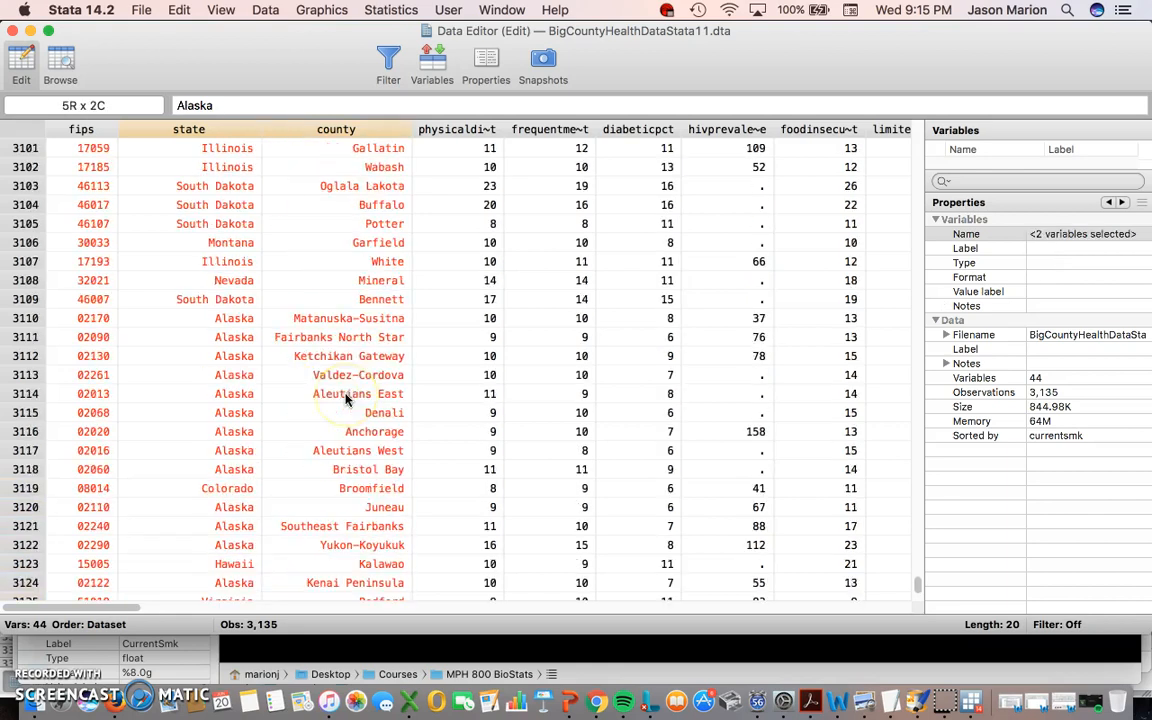
scroll(233, 365, up, 2)
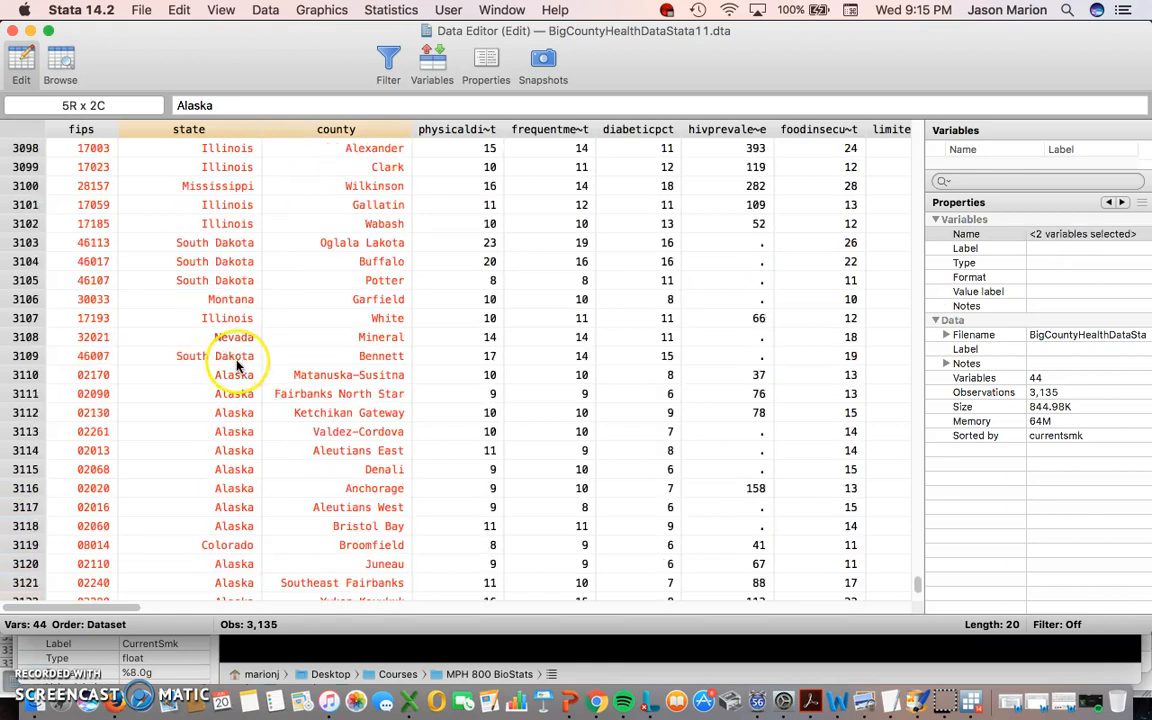
scroll(237, 366, up, 3)
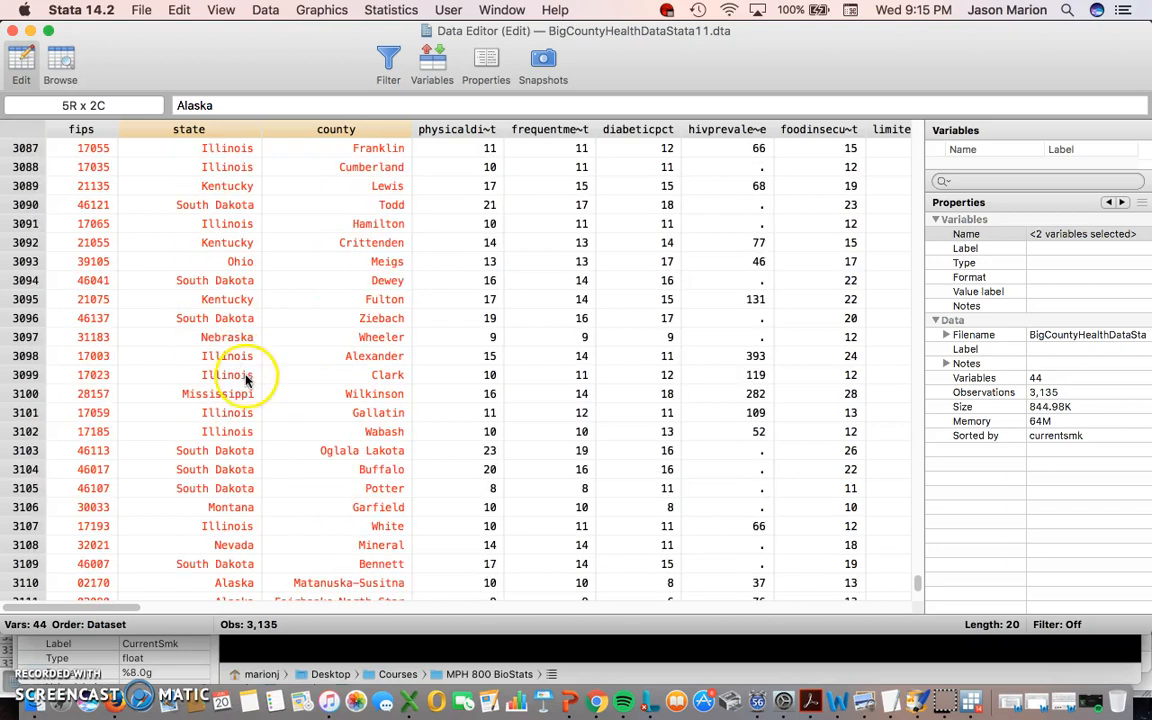
scroll(240, 368, up, 2)
scroll(249, 376, up, 2)
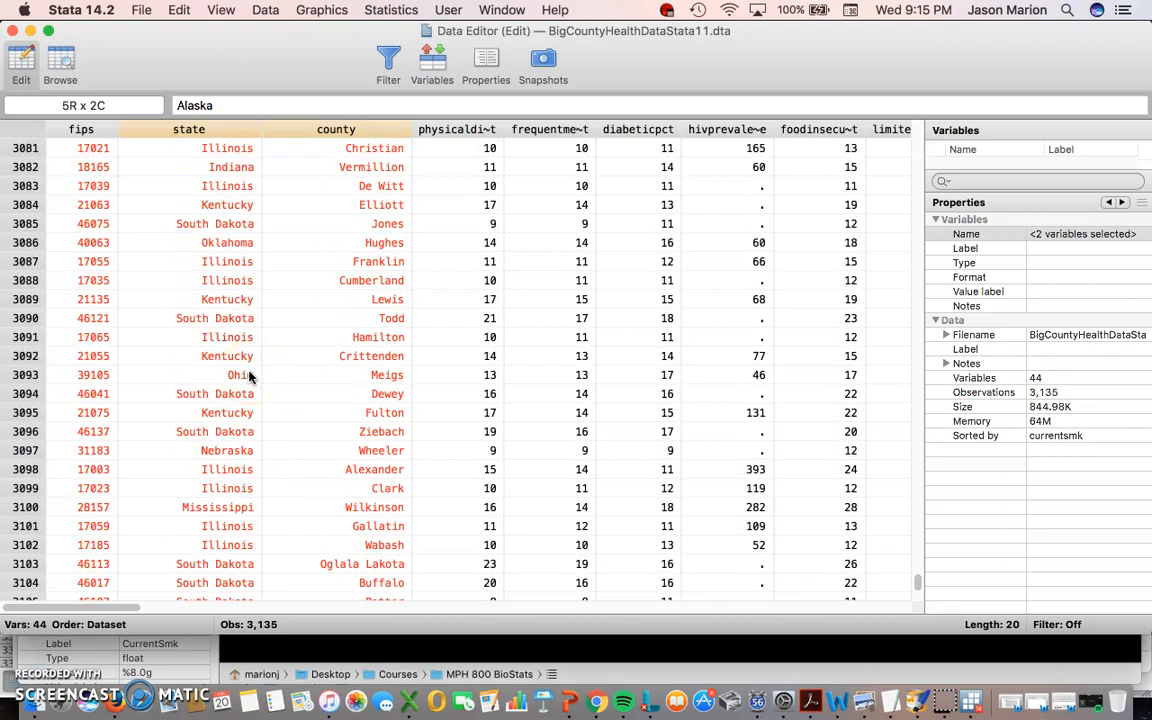
scroll(262, 350, up, 1)
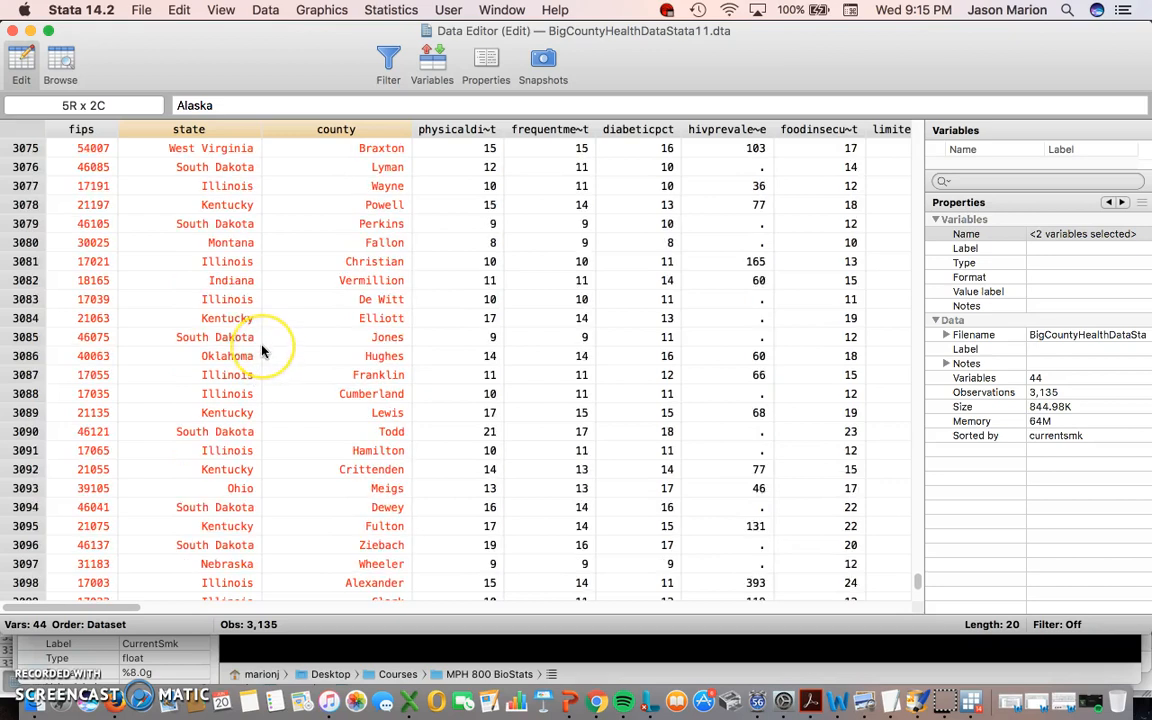
scroll(260, 348, up, 2)
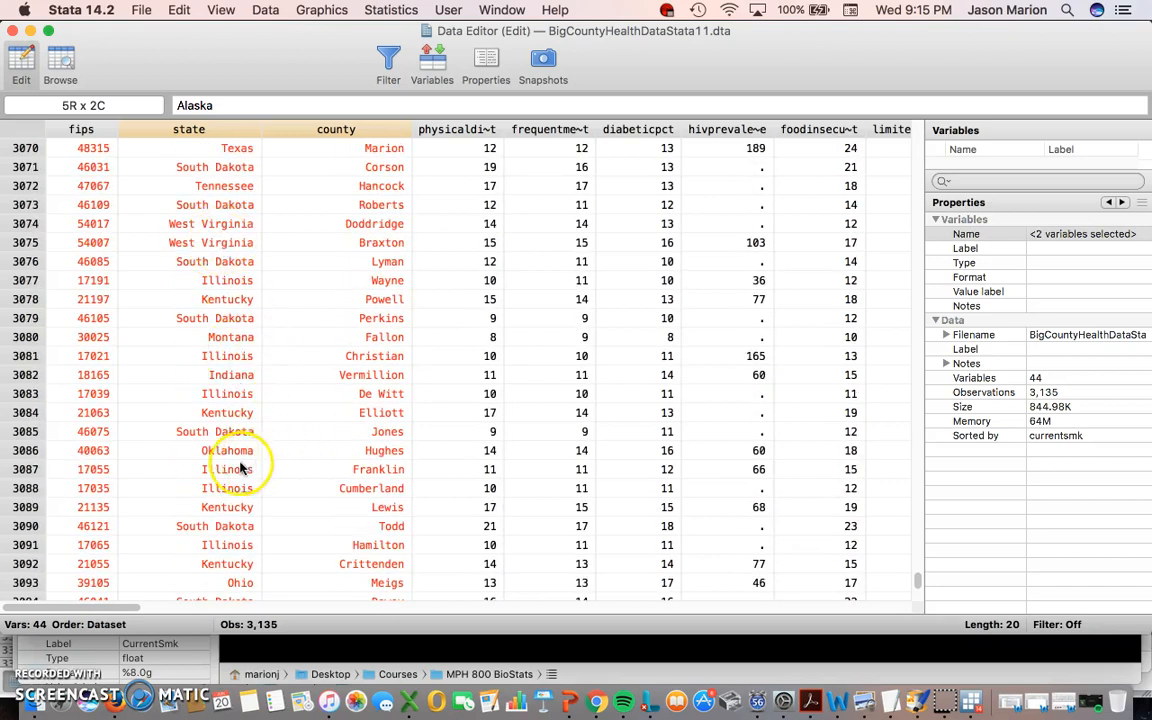
scroll(238, 468, down, 3)
scroll(238, 468, down, 5)
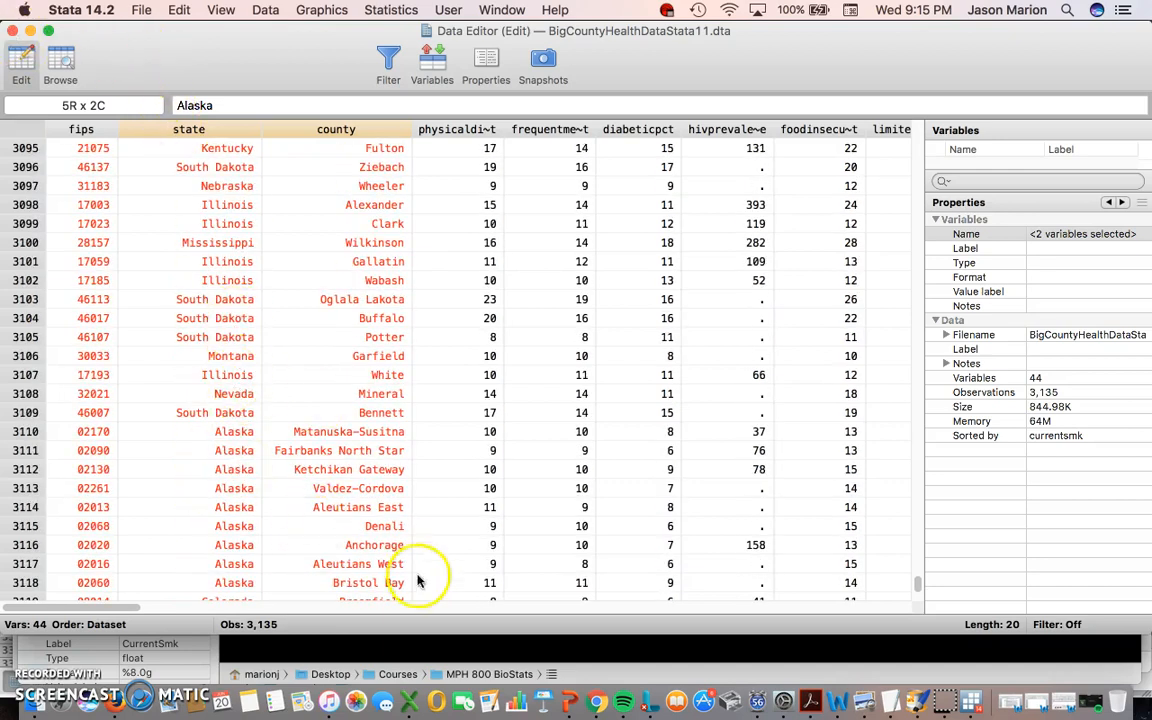
click(14, 33)
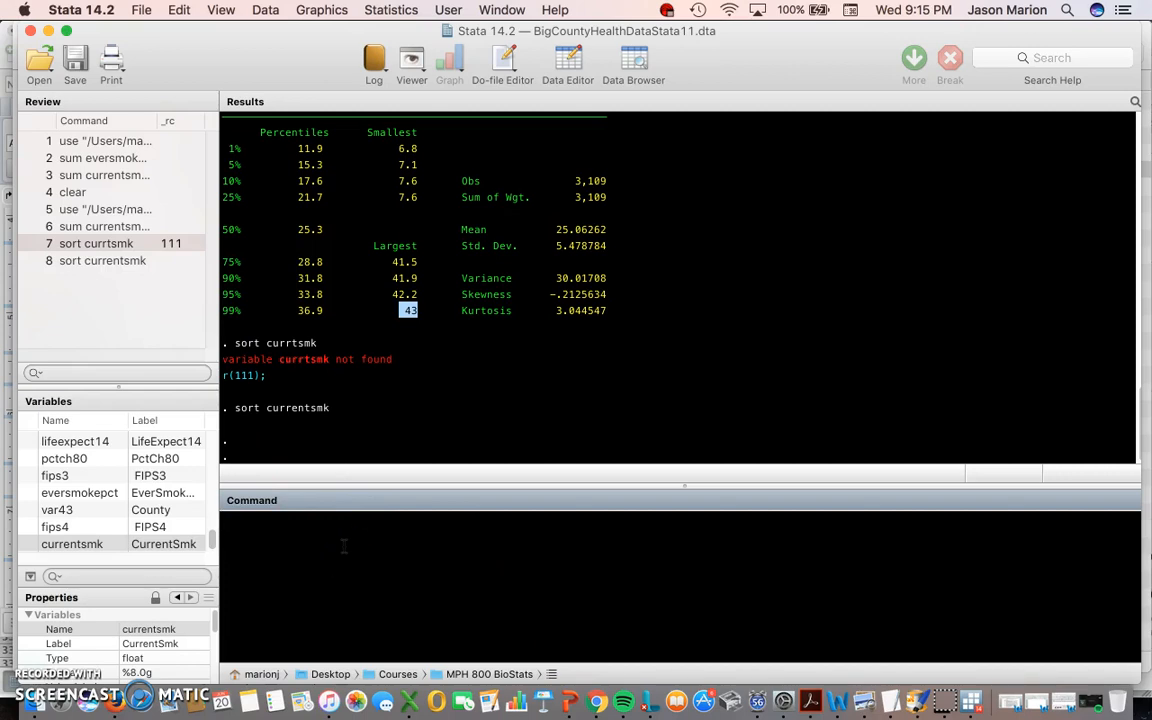
- Start a generate command for a new variable currentsmk4, with currentsmk inserted after the equals sign
click(143, 553)
click(260, 543)
click(318, 200)
click(325, 569)
text(generate )
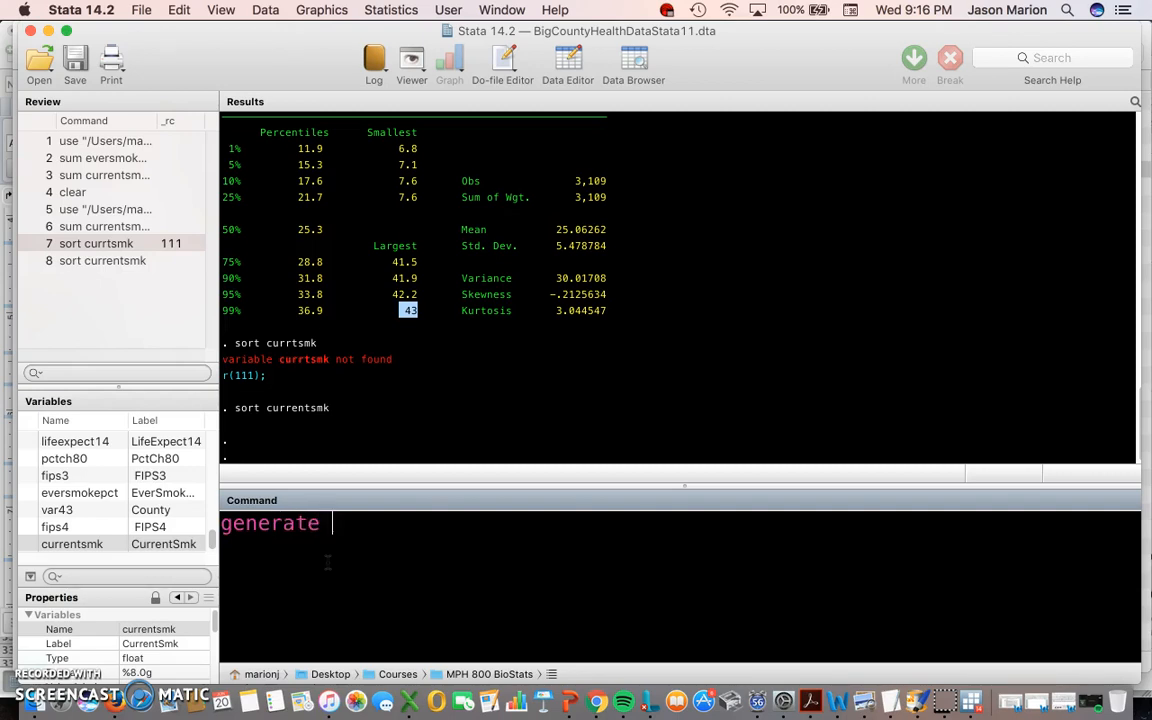
text(currentsmk)
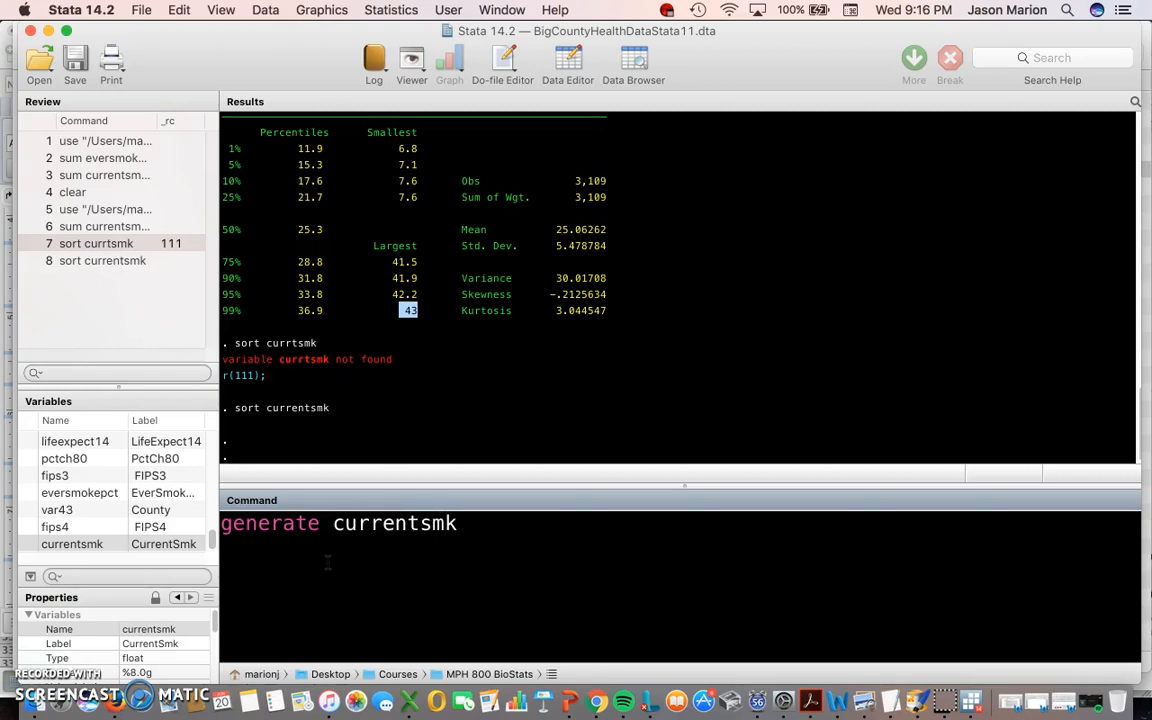
text(4)
text(=)
double_click(80, 545)
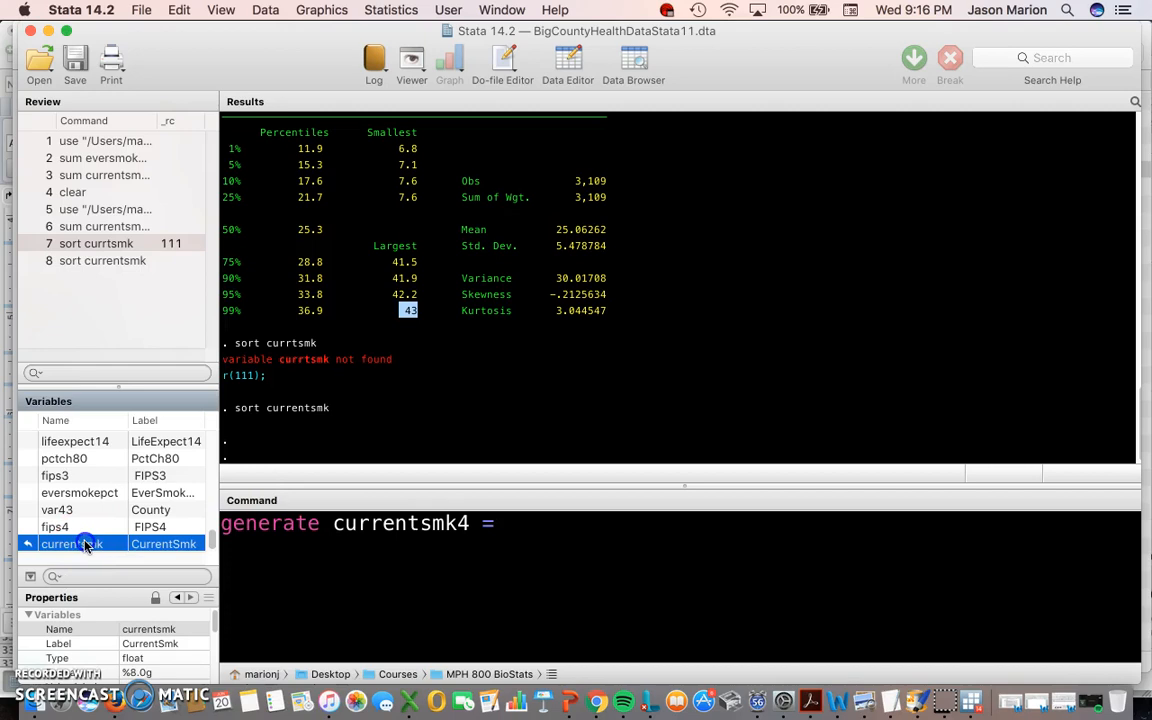
- Complete the generate command so currentsmk4 = 1 if currentsmk < 21.7, the 25th percentile, and run it
click(655, 523)
click(499, 522)
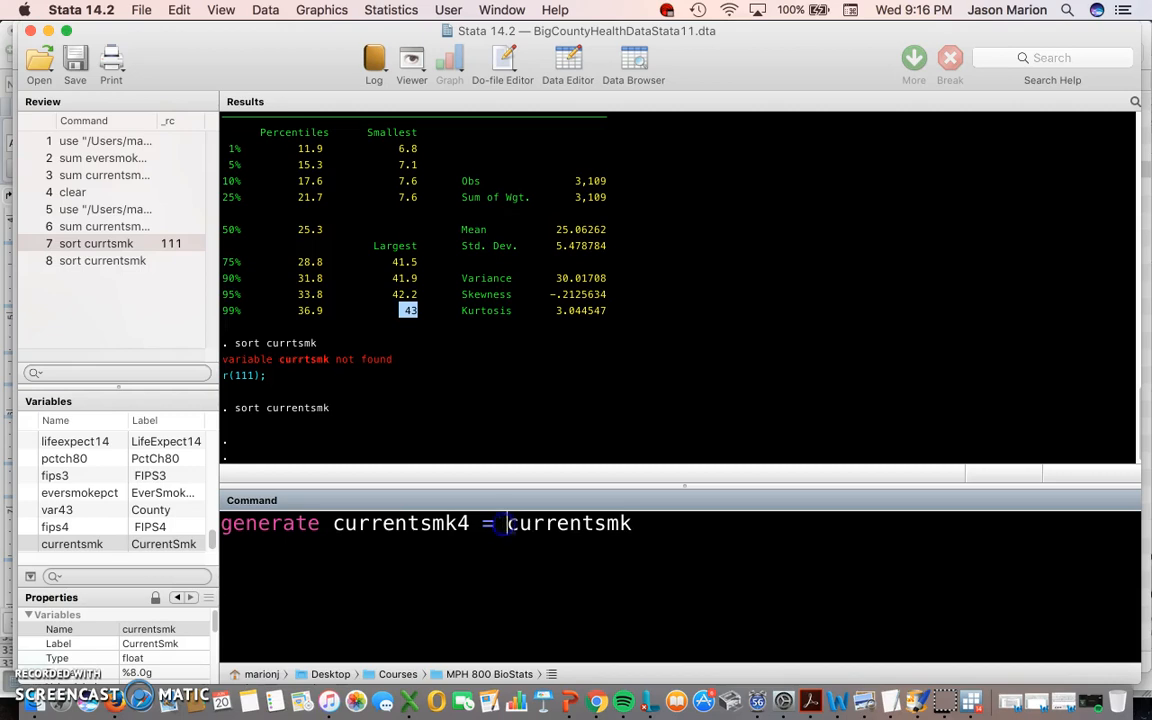
click(490, 523)
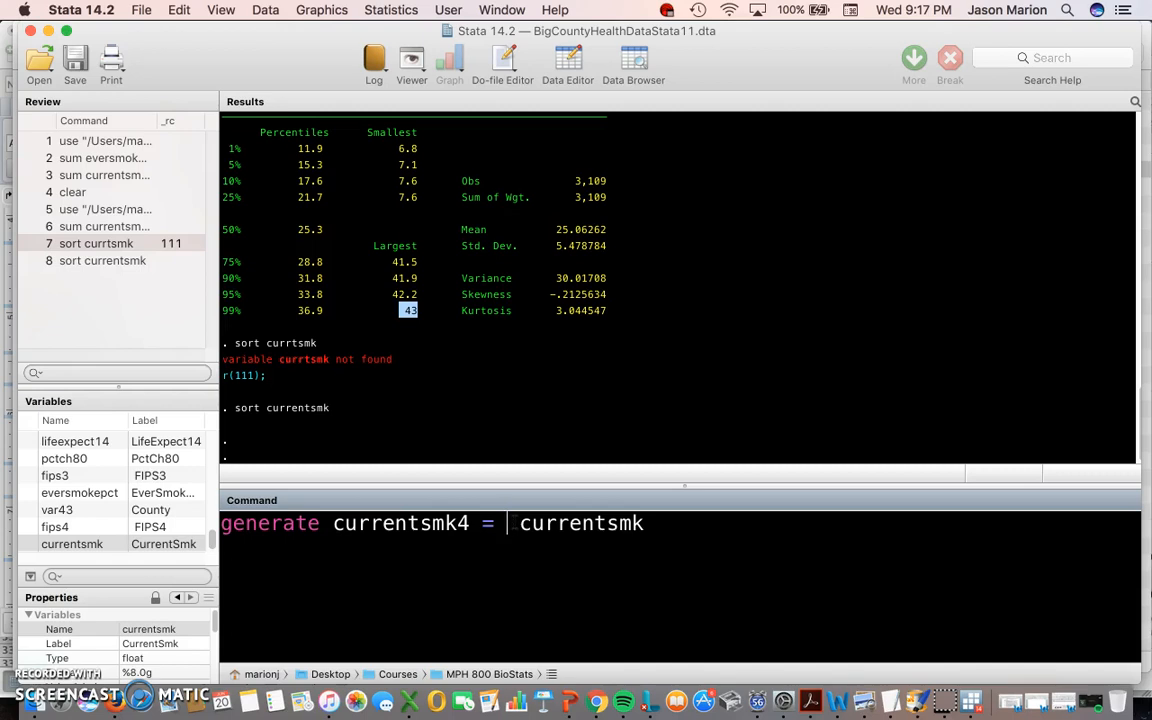
text(1)
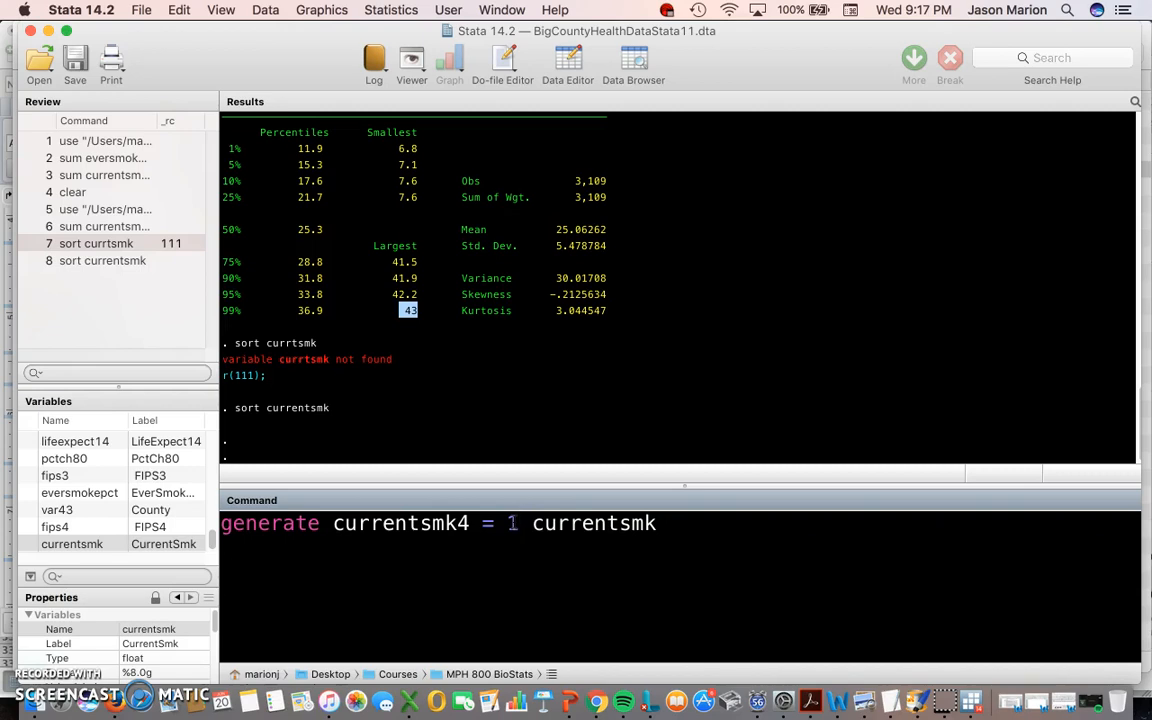
text(if)
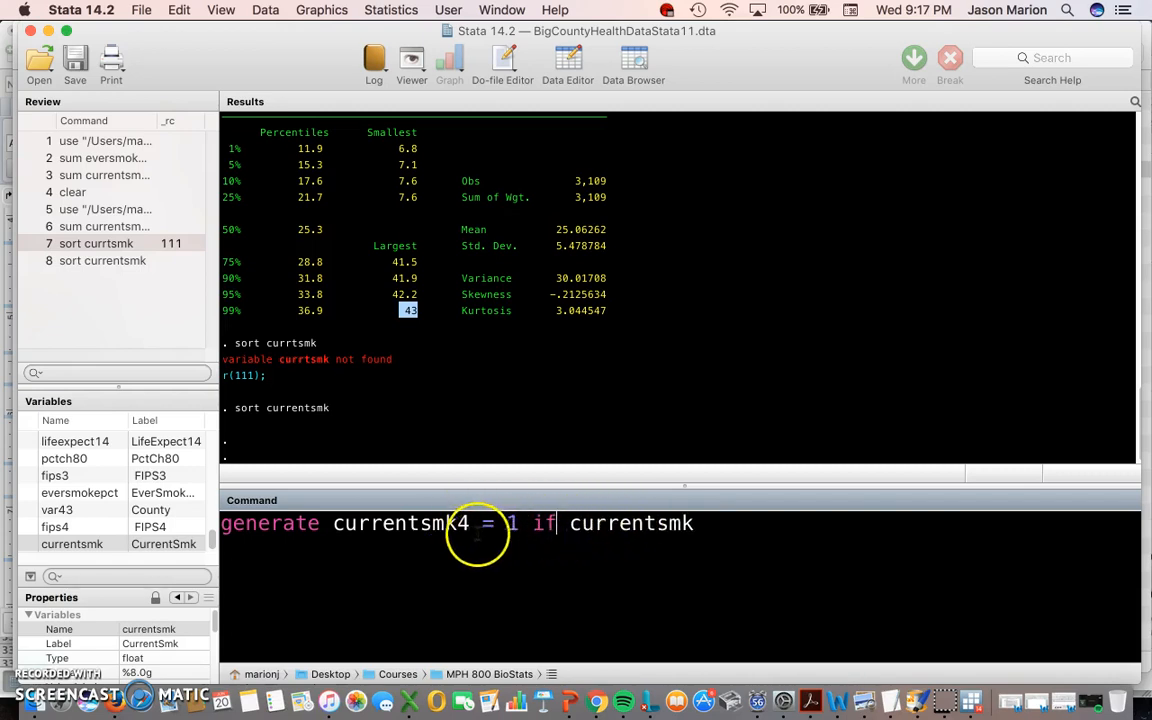
click(697, 522)
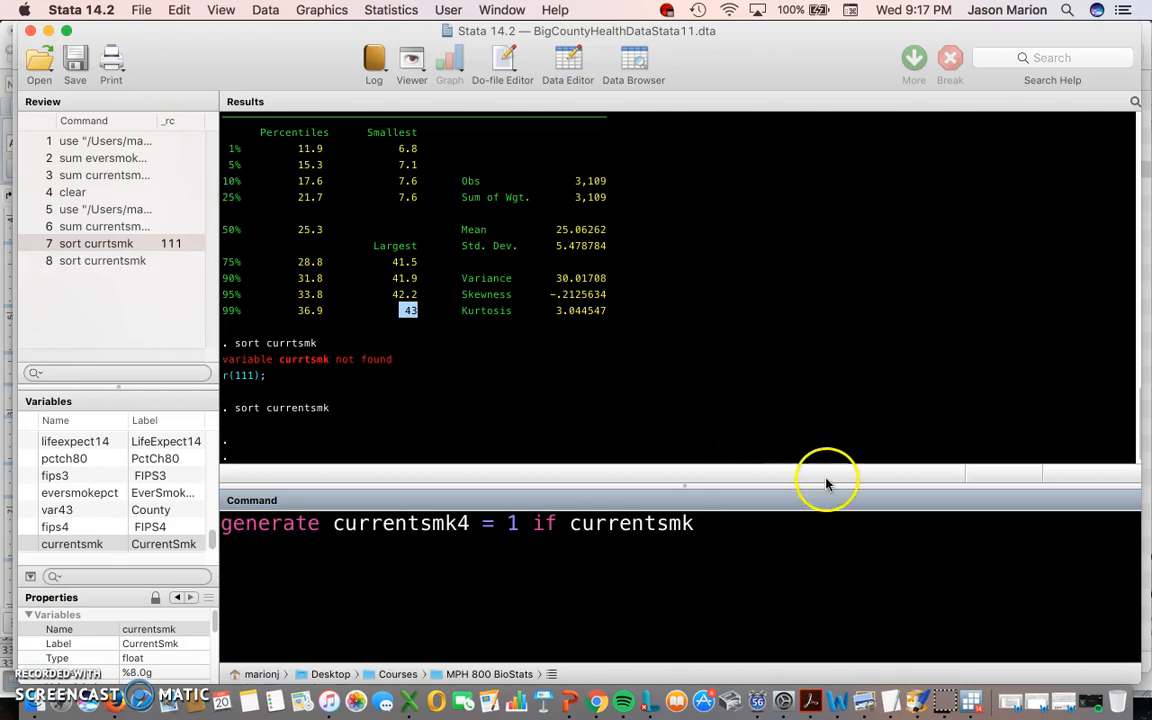
text(<)
double_click(309, 197)
click(730, 532)
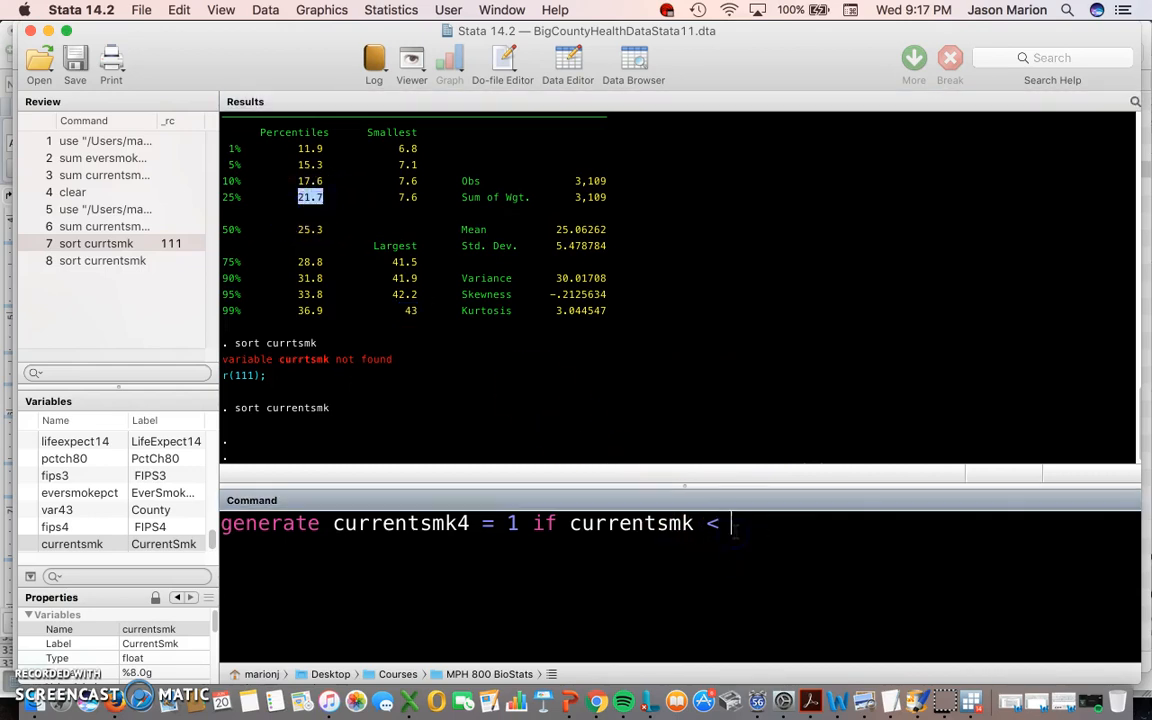
text(21.7)
key(Return)
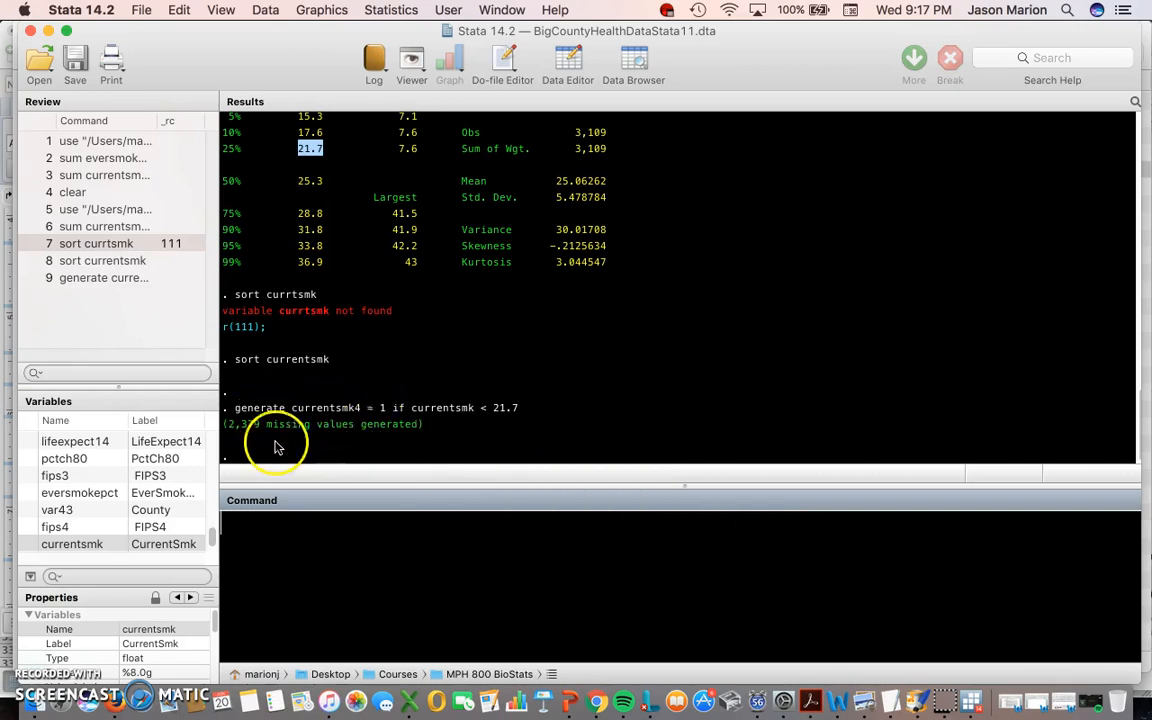
- Highlight the missing-values message under the generate command, and tabulate currentsmk4 with the tab command
drag(223, 424, 422, 429)
click(375, 405)
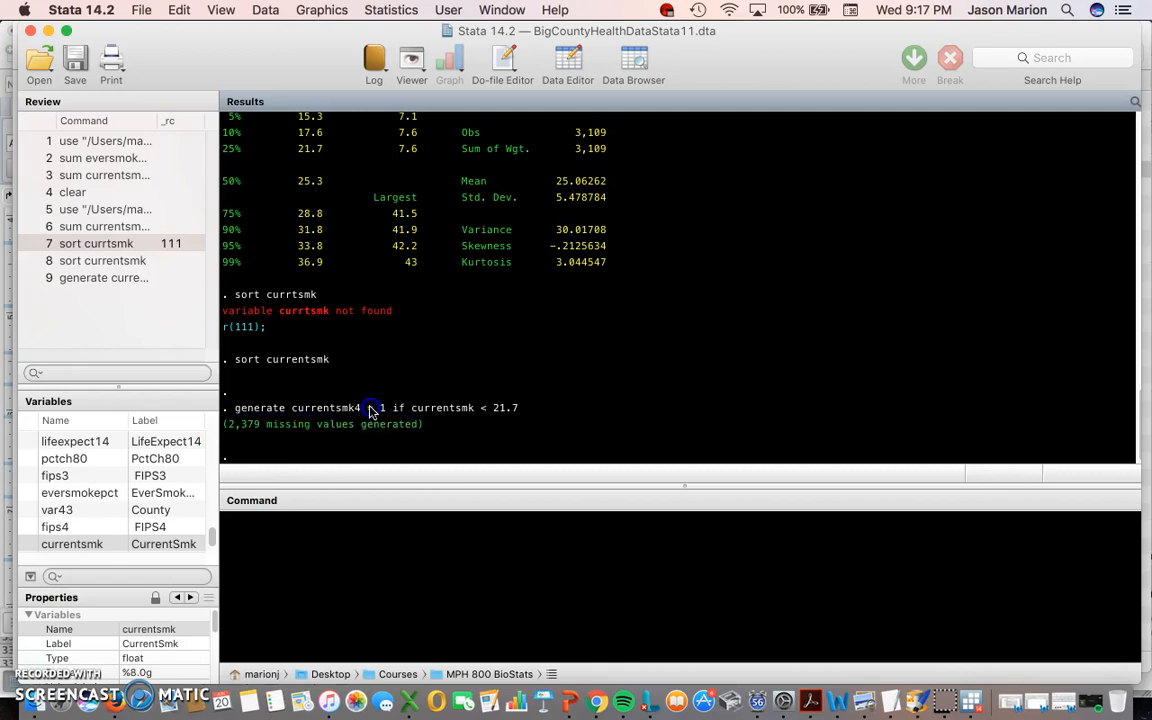
click(369, 541)
text(tab)
scroll(140, 545, down, 1)
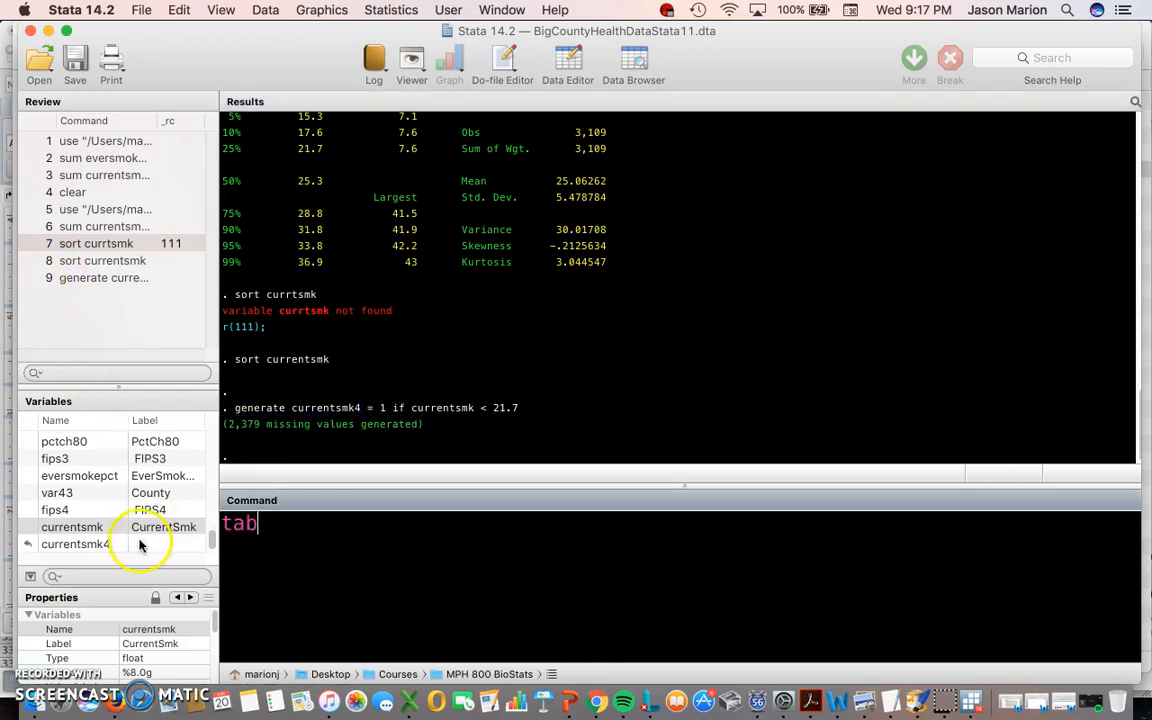
double_click(140, 545)
key(Return)
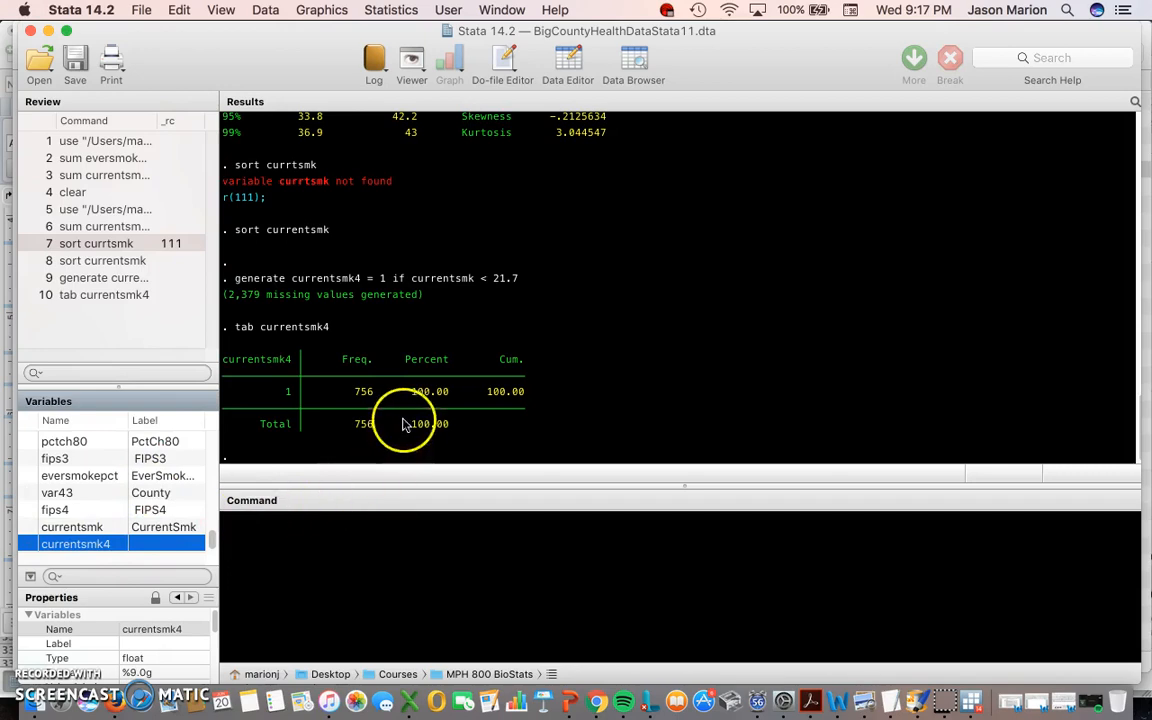
- Compare the frequency of category 1 with the earlier currentsmk summary, and highlight the less-than sign in the executed generate command
drag(360, 391, 376, 395)
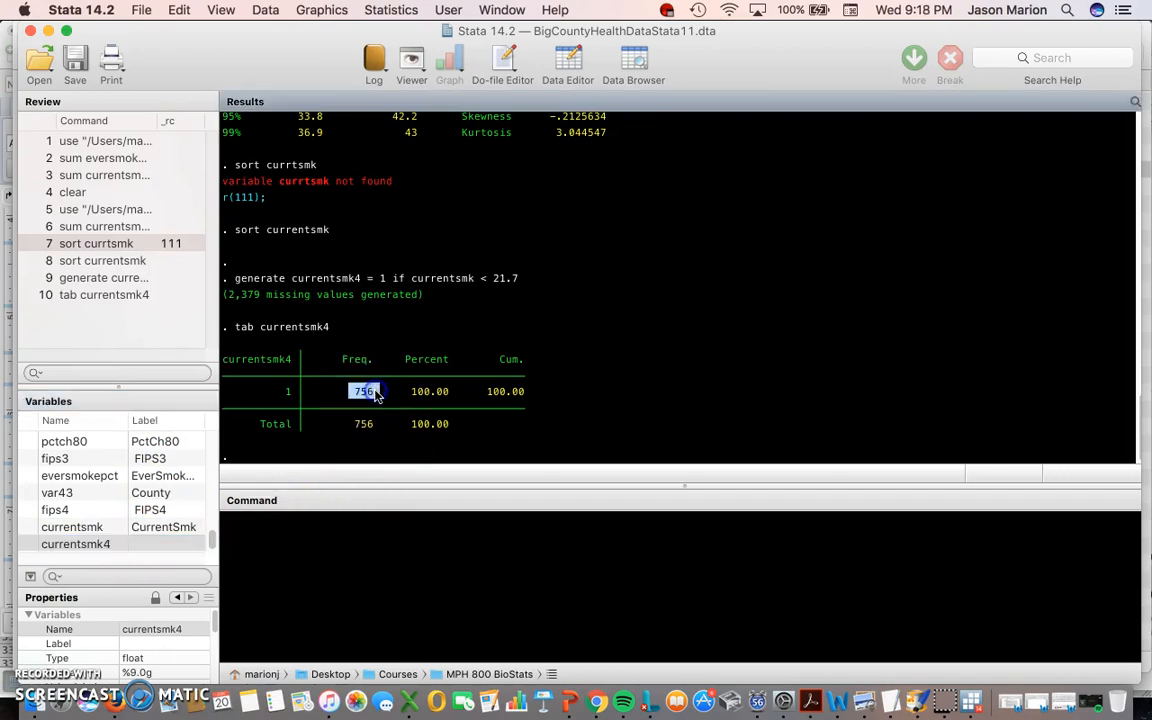
scroll(345, 349, up, 1)
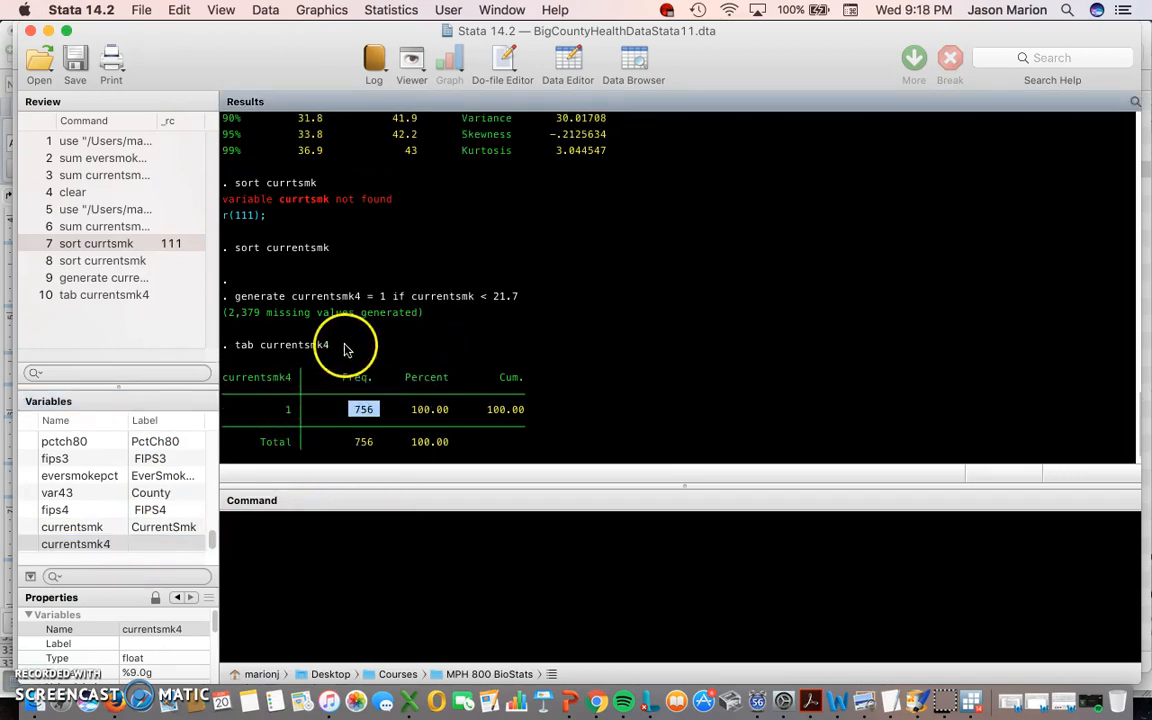
scroll(345, 349, up, 10)
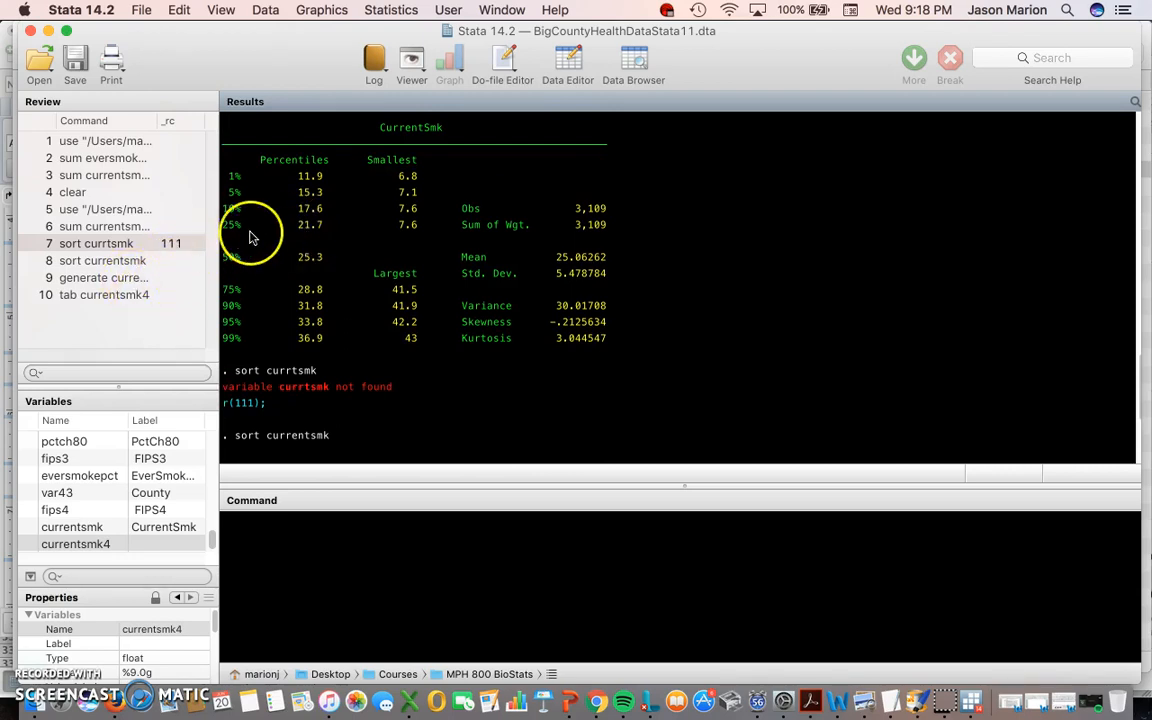
scroll(545, 262, up, 13)
scroll(573, 268, down, 20)
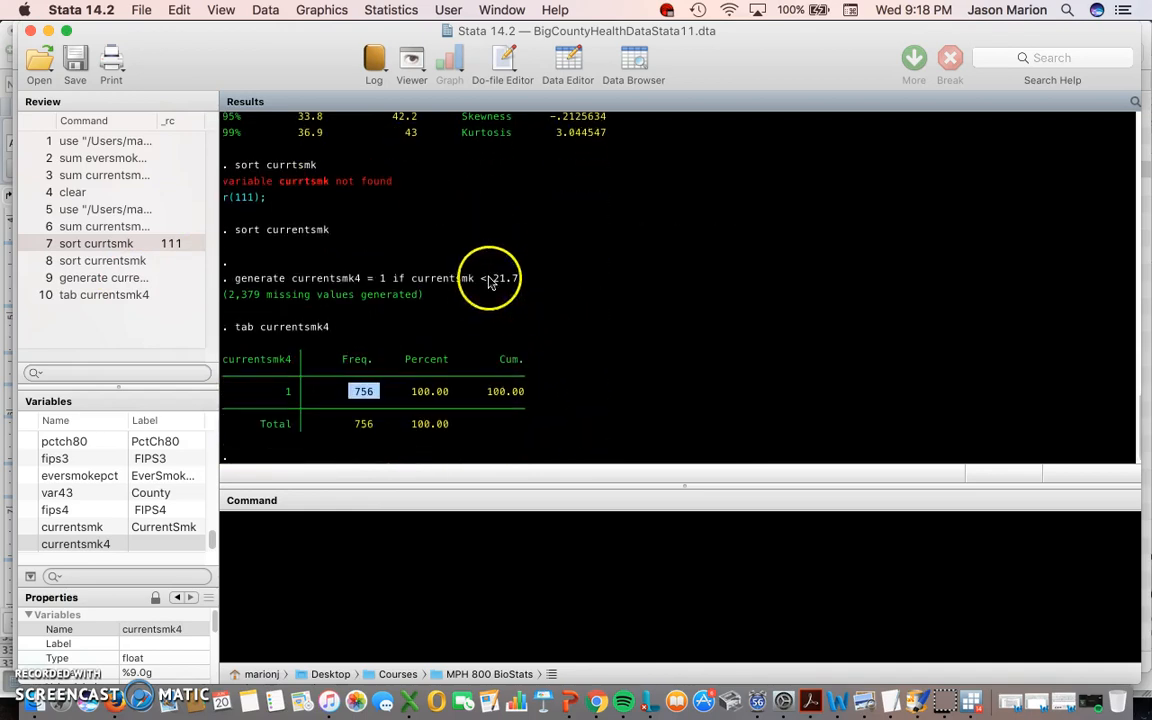
drag(490, 281, 484, 281)
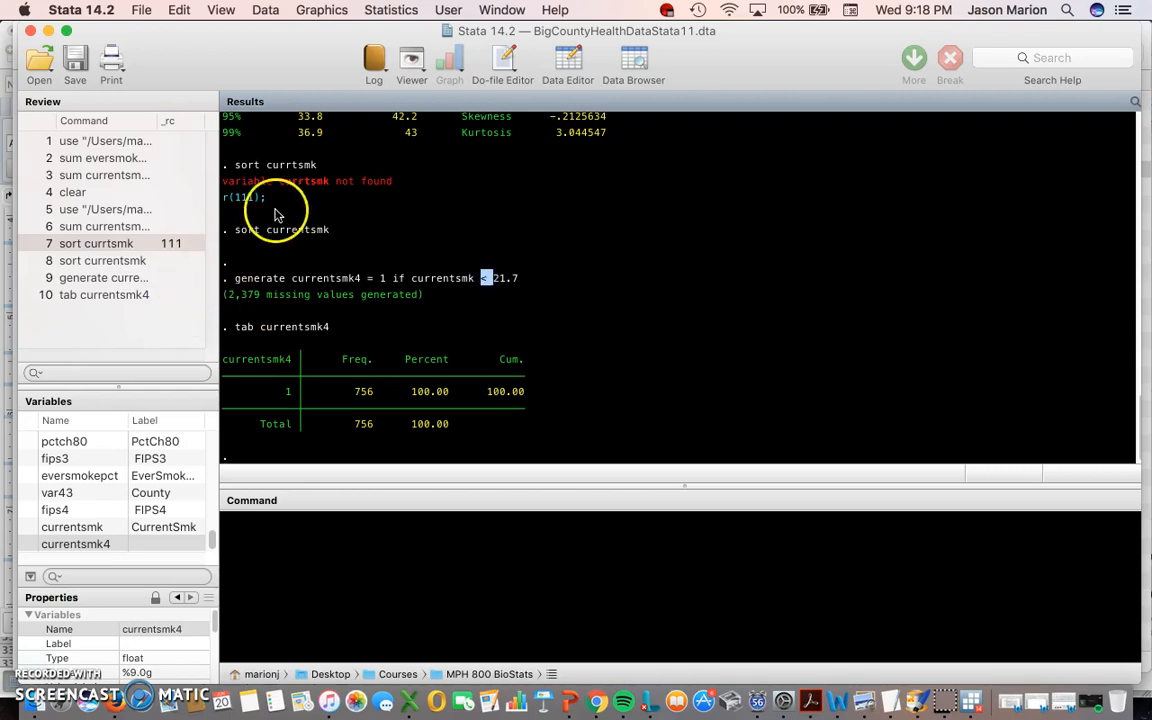
- Recall the earlier generate command for currentsmk4 and change its command word to replace
click(125, 296)
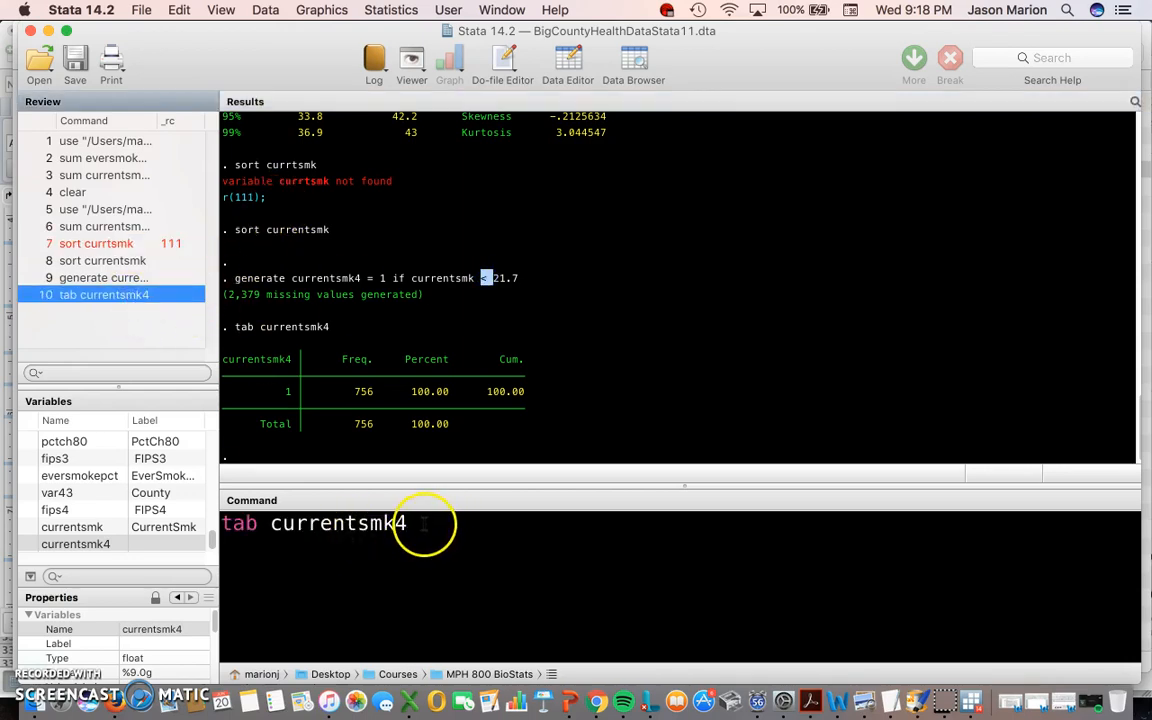
click(60, 279)
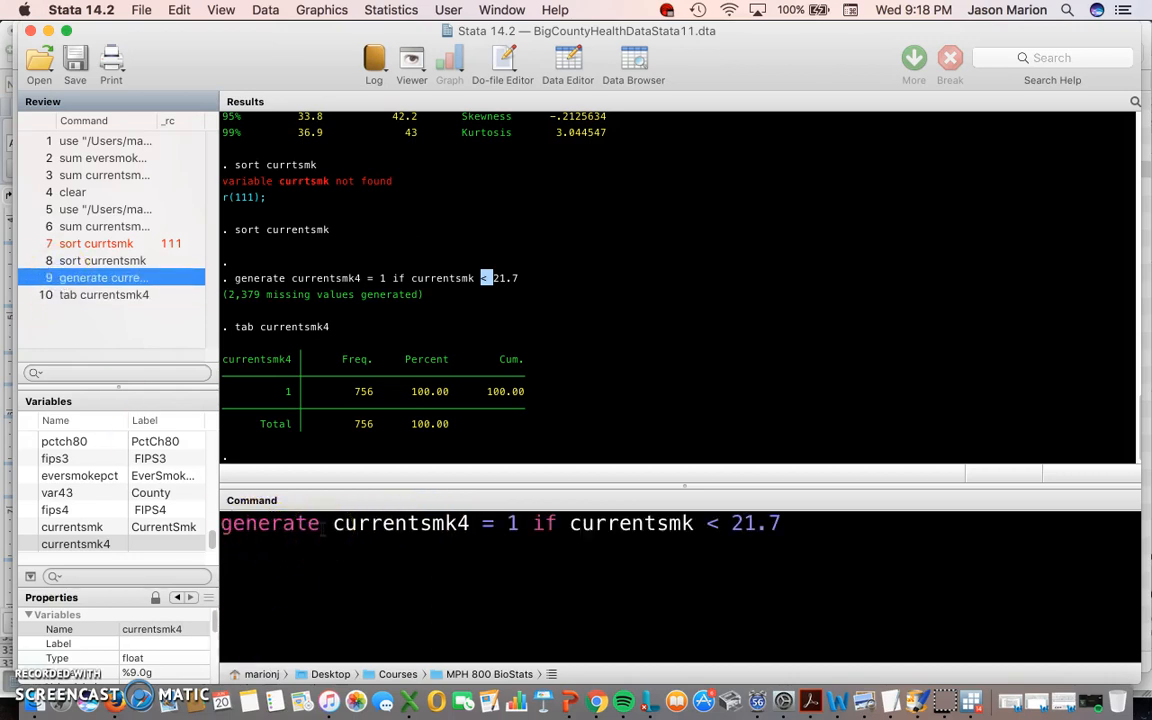
drag(322, 530, 180, 527)
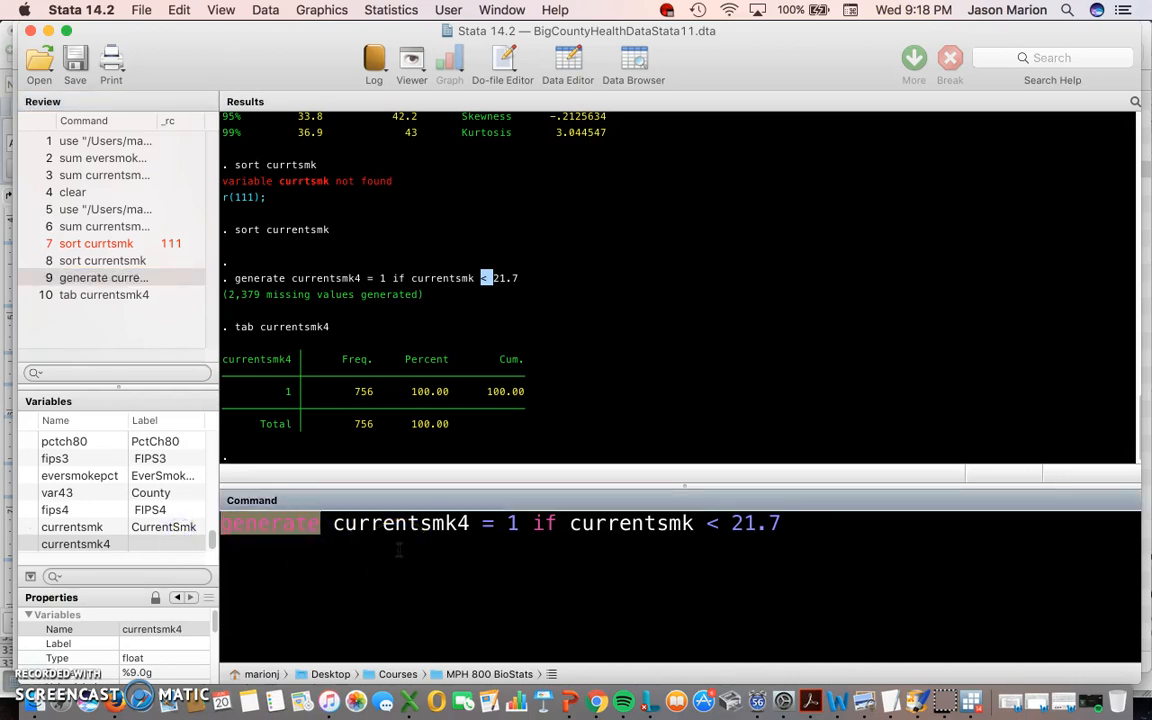
text(rep)
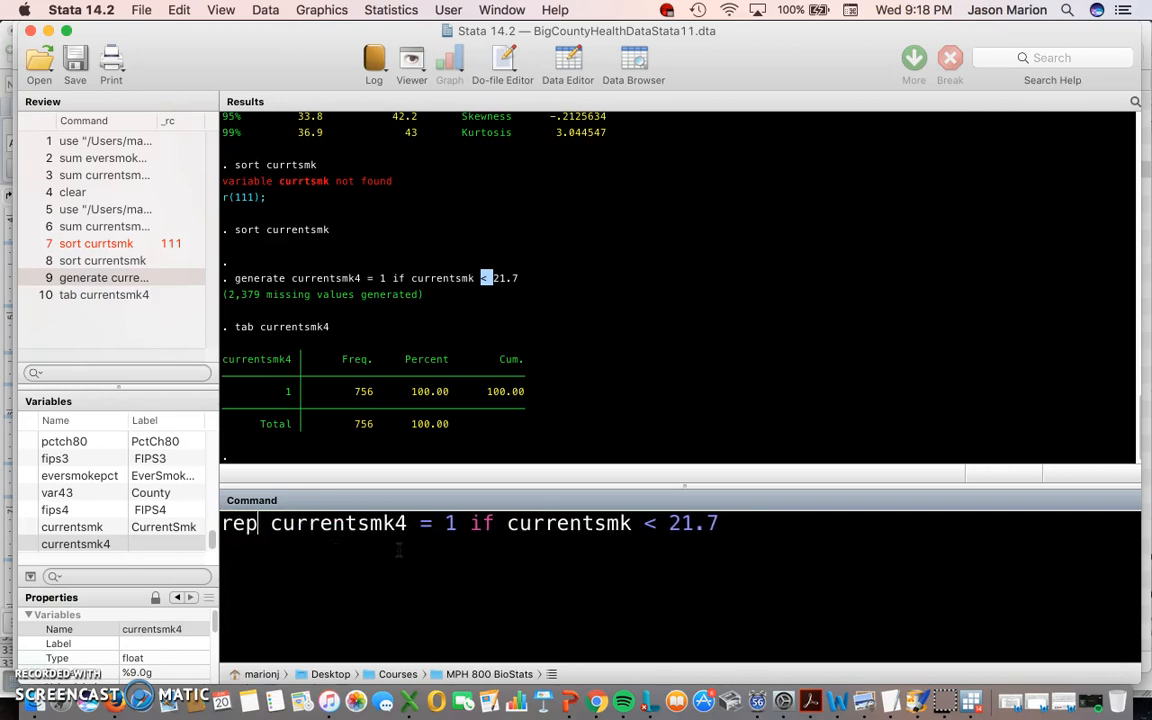
key(BackSpace)
key(BackSpace)
text(eplace)
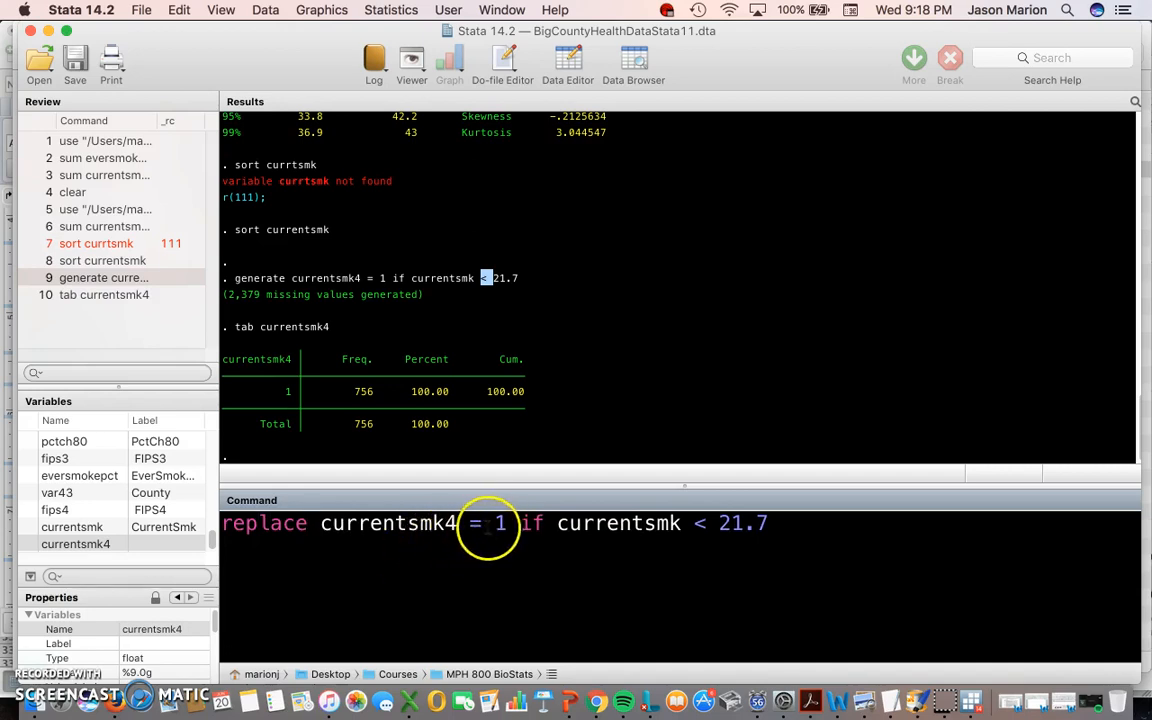
- Change the replace command to assign currentsmk4 = 2 if currentsmk >= 21.7, and run it
double_click(500, 525)
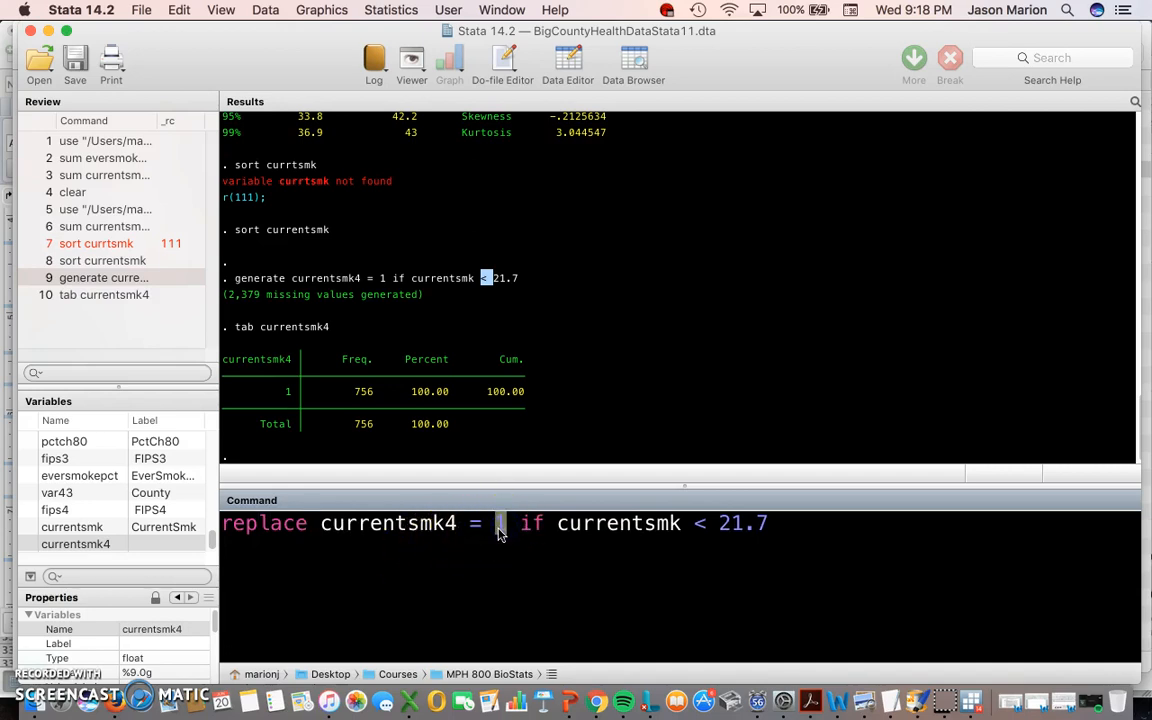
text(2)
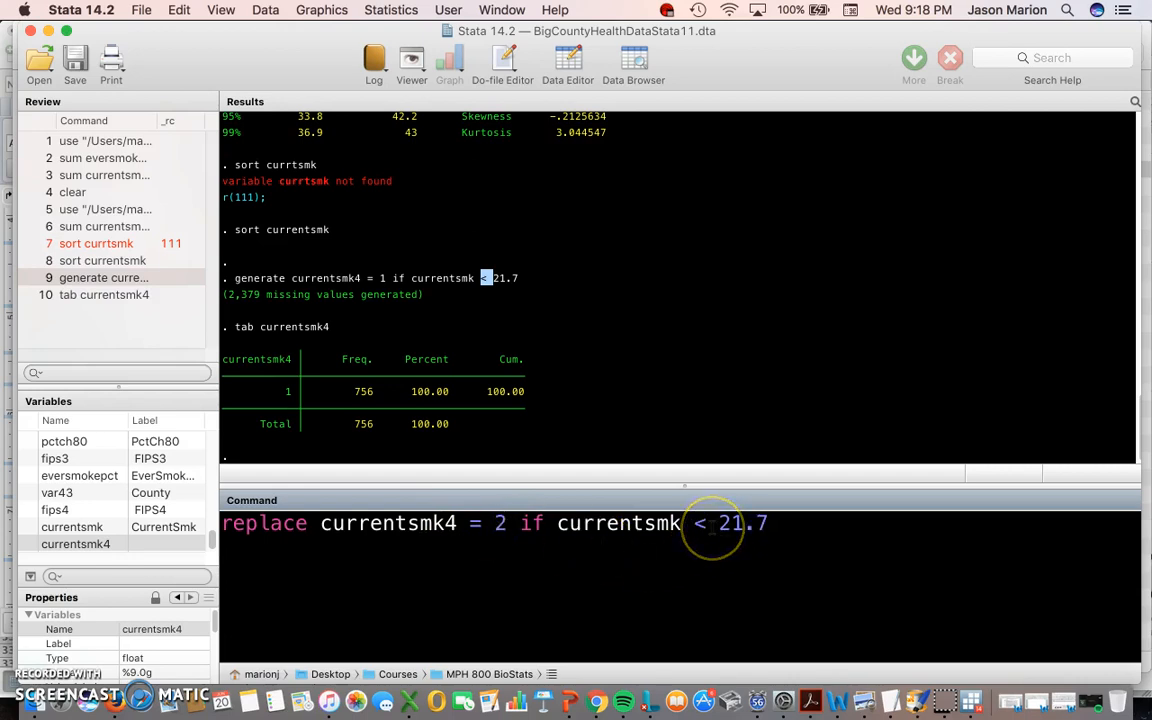
double_click(698, 526)
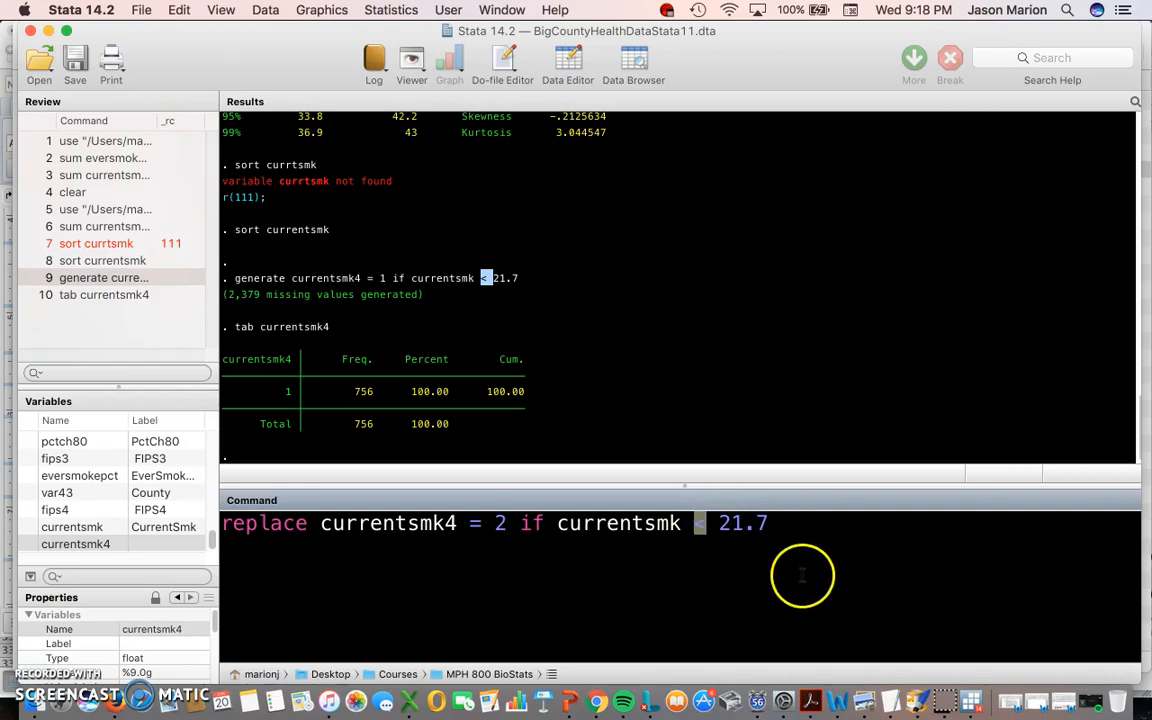
text(>=)
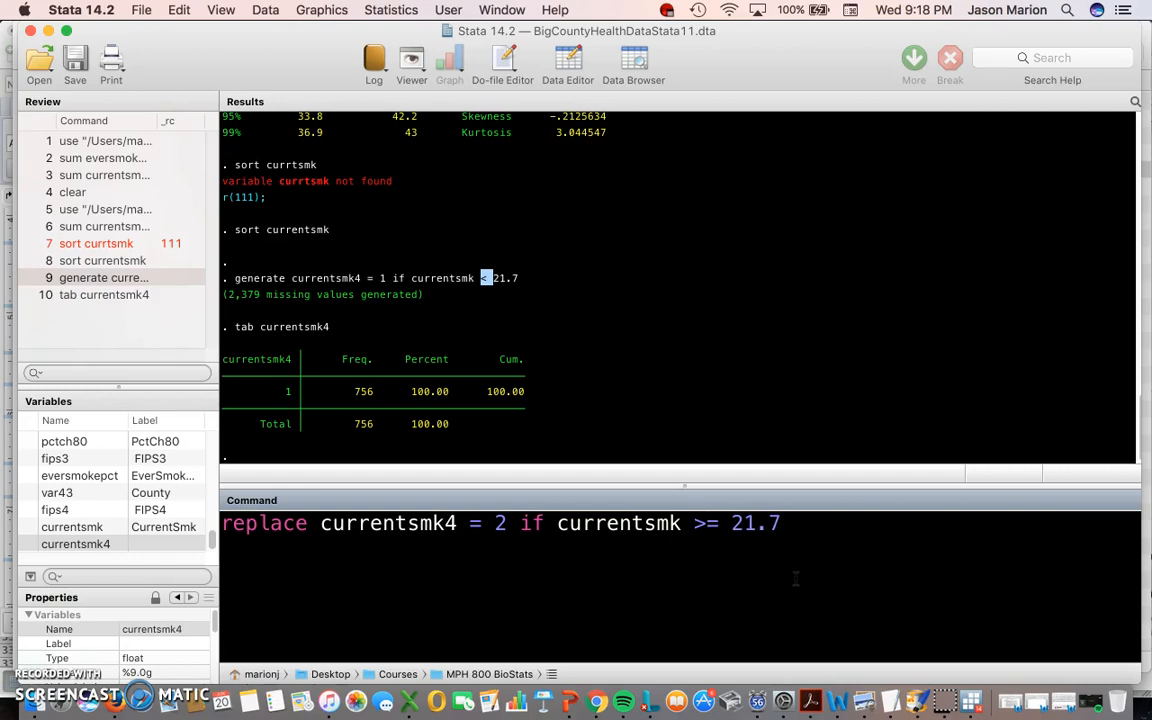
click(798, 525)
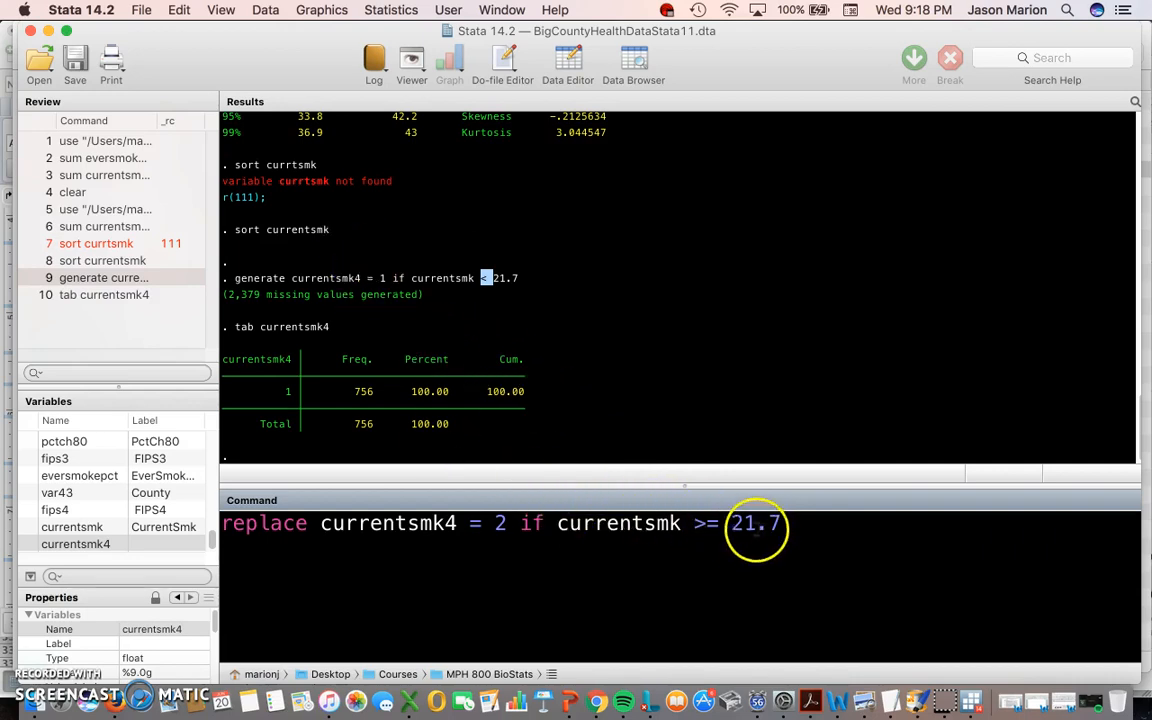
drag(733, 524, 788, 526)
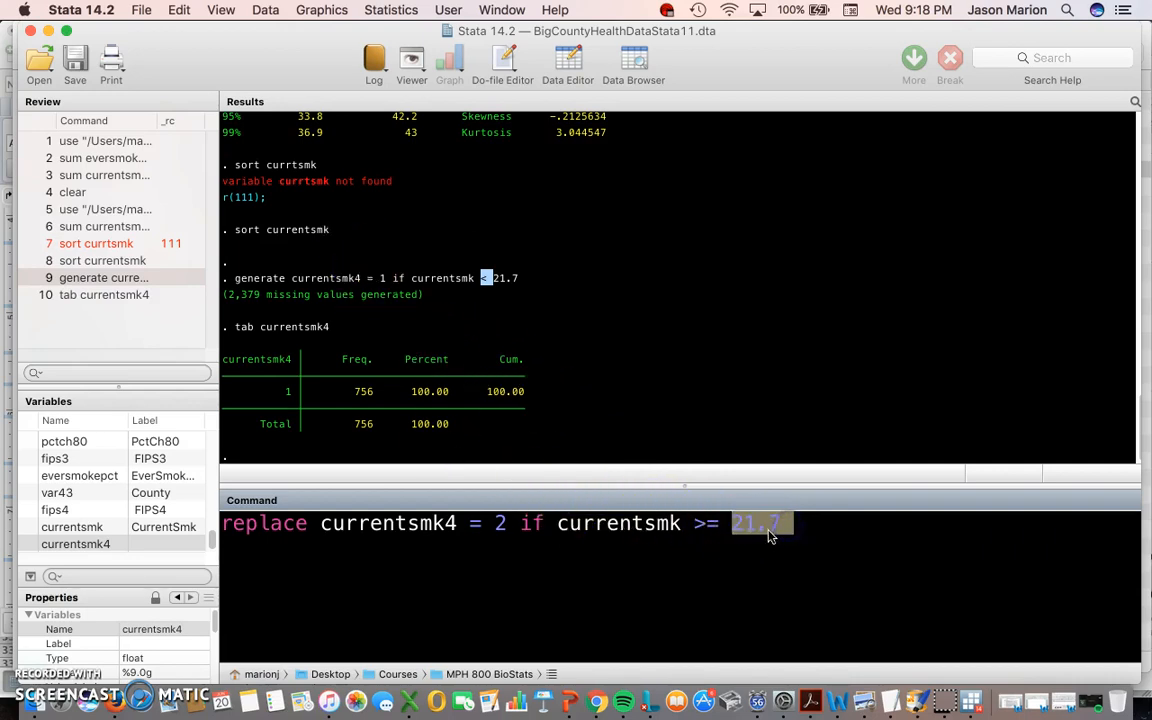
click(790, 540)
click(720, 524)
click(790, 526)
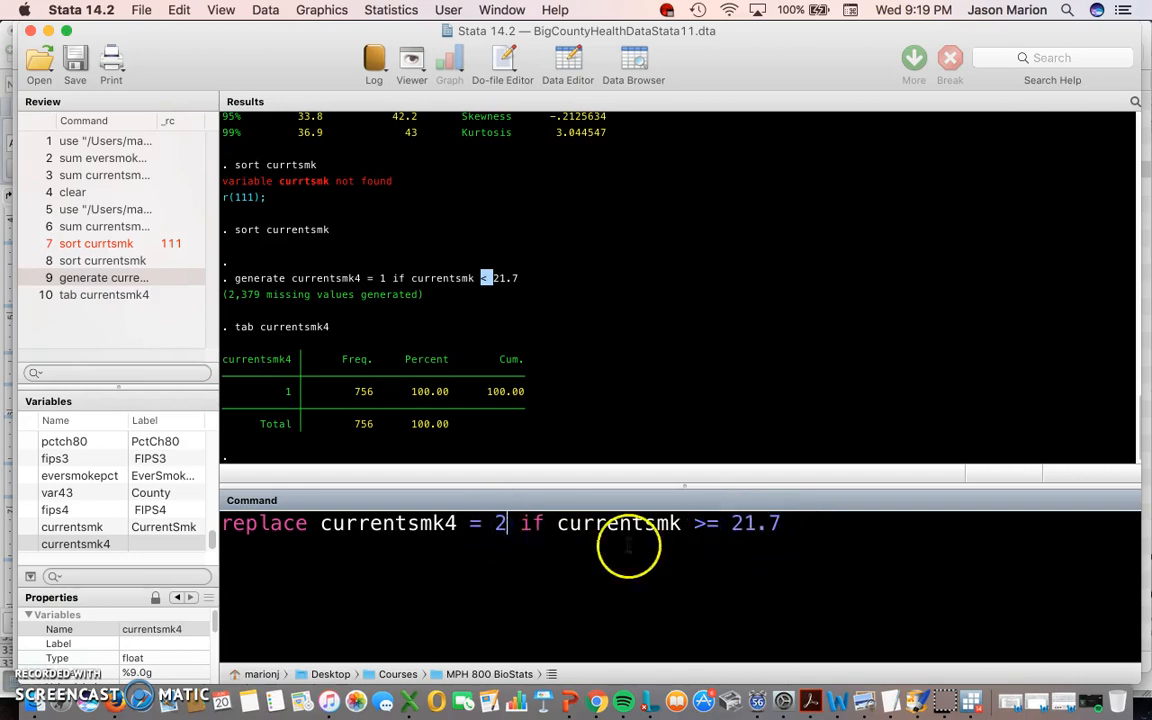
click(791, 524)
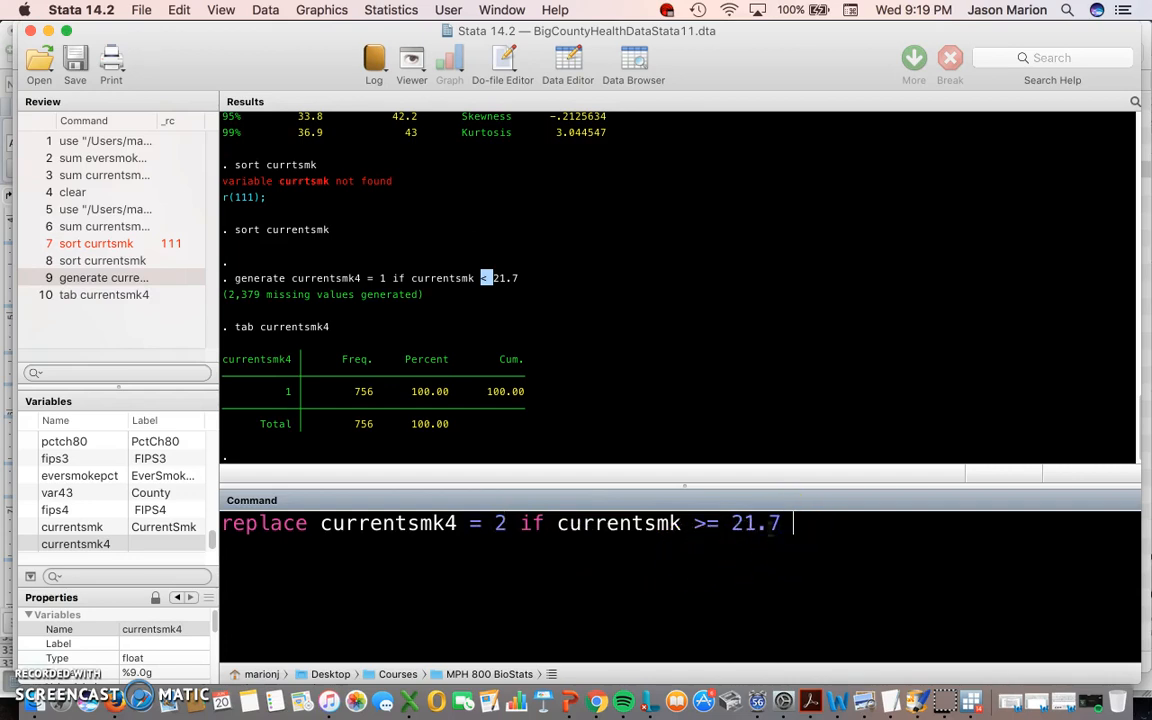
key(Return)
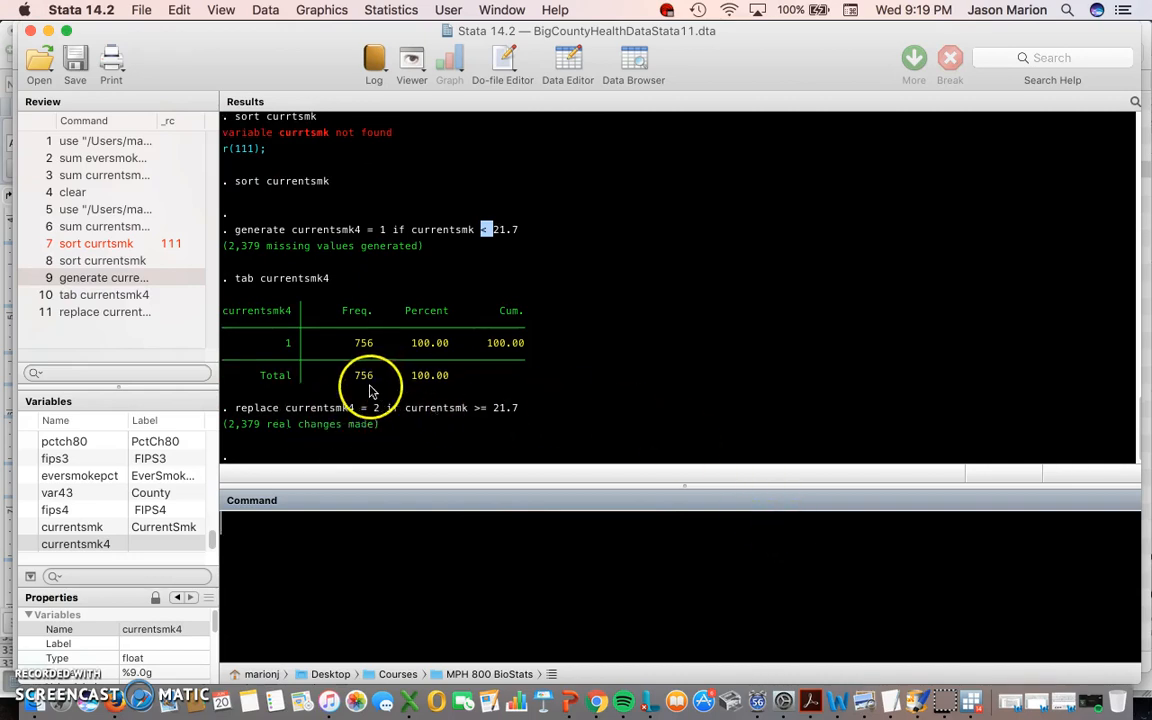
- Tabulate currentsmk4 again with the tab command to check both categories
click(324, 545)
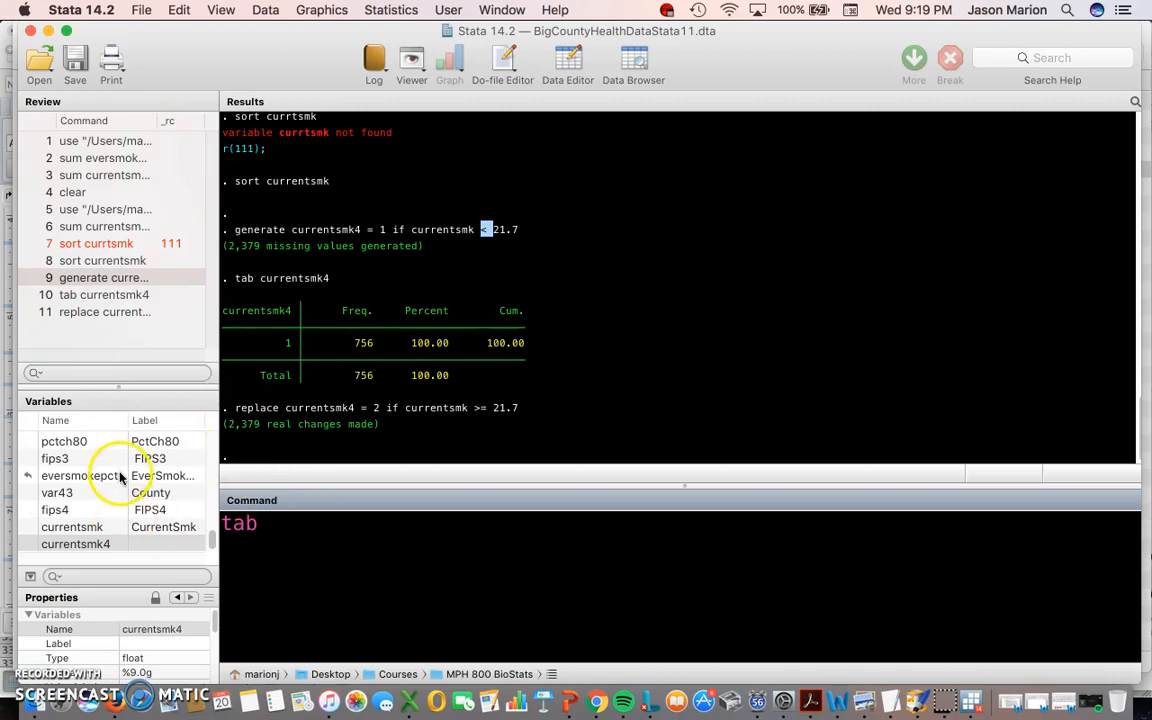
drag(94, 548, 360, 527)
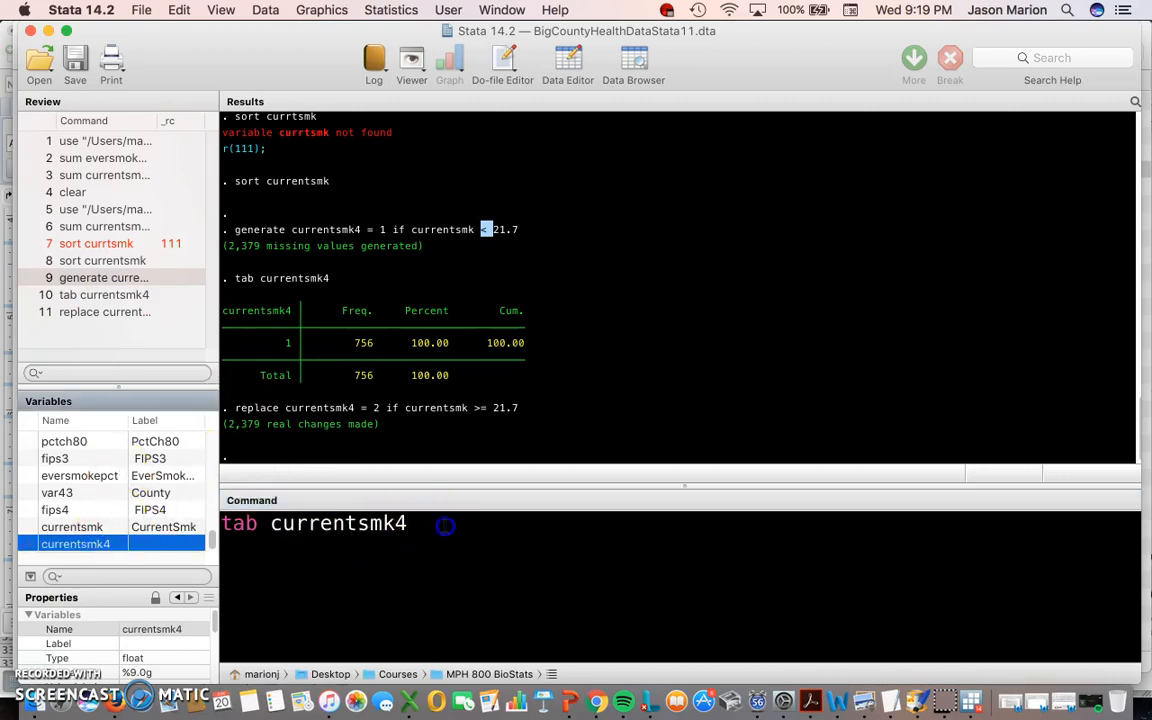
click(443, 527)
key(Return)
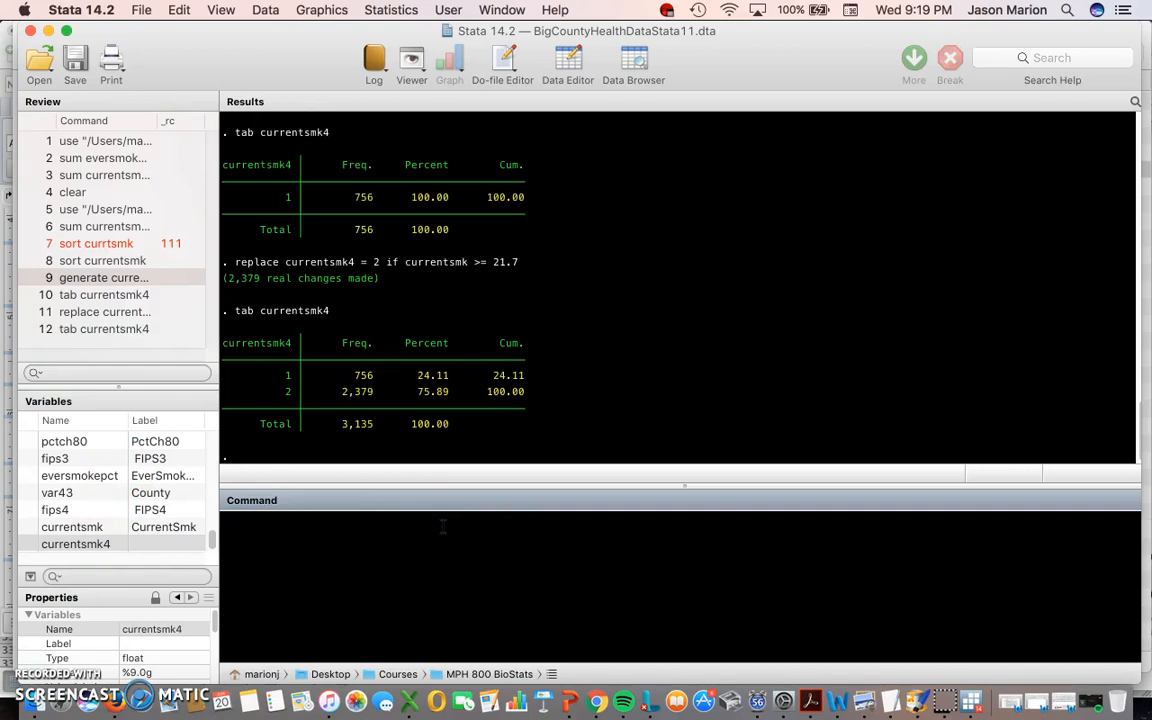
- Highlight category 2 in the last table, then recall its replace command and change the assigned value to 3
drag(342, 392, 368, 396)
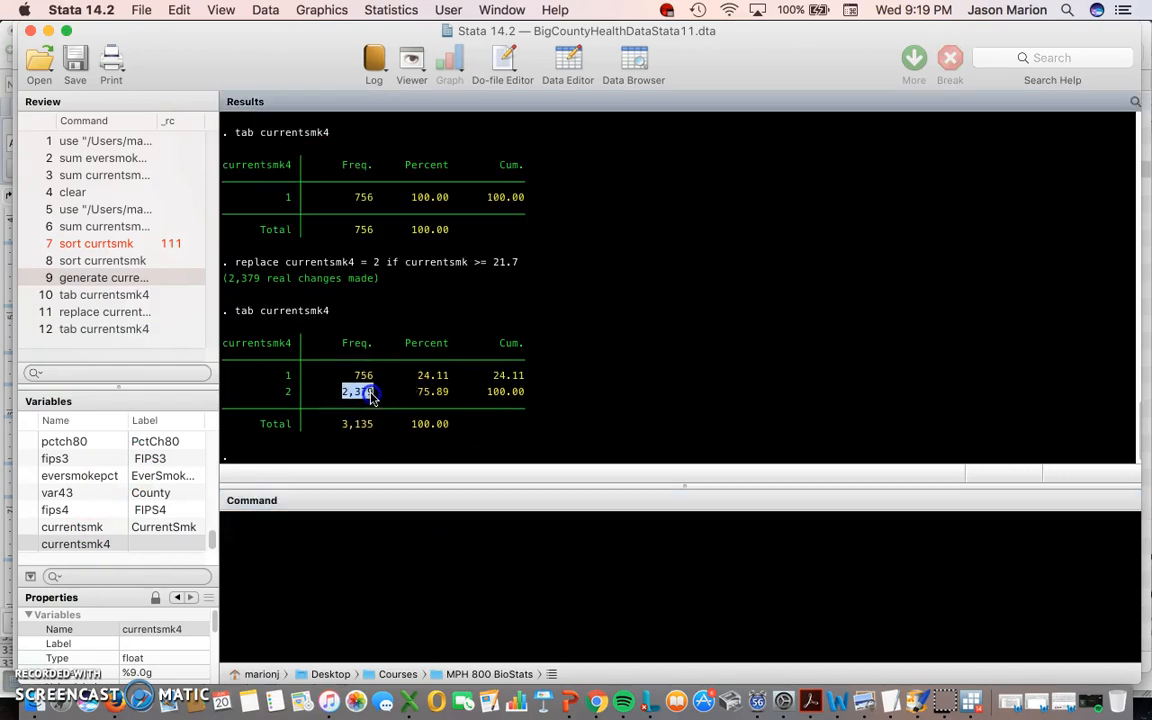
double_click(285, 391)
click(102, 312)
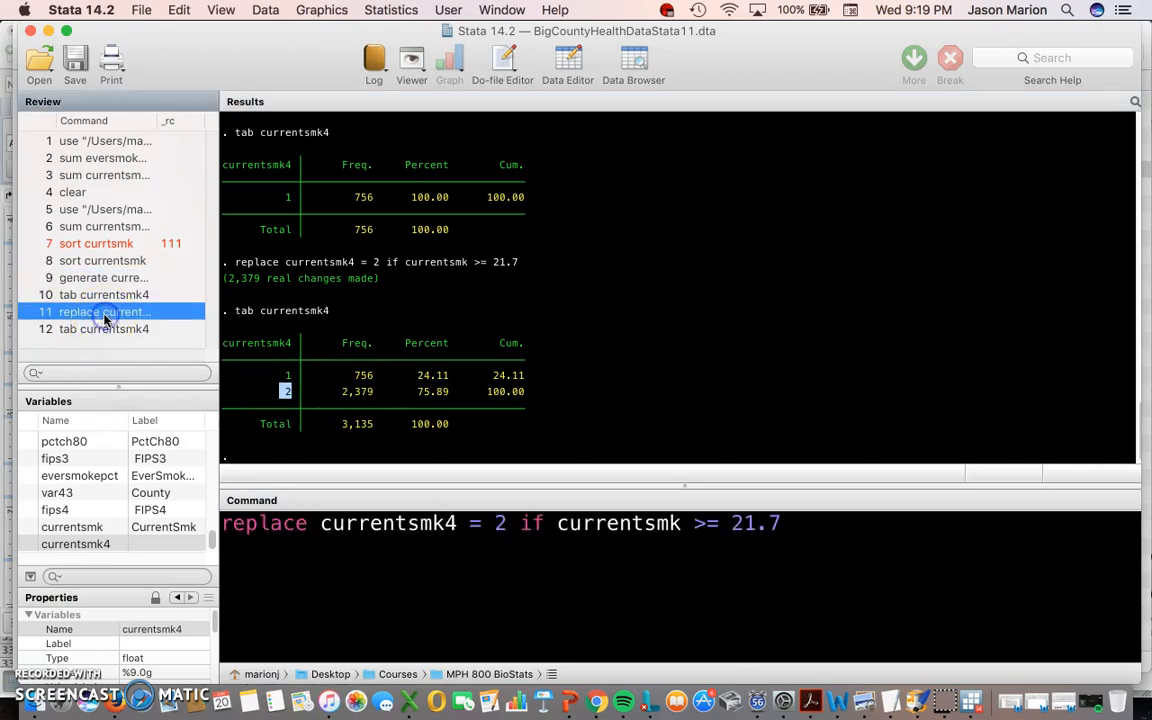
click(506, 526)
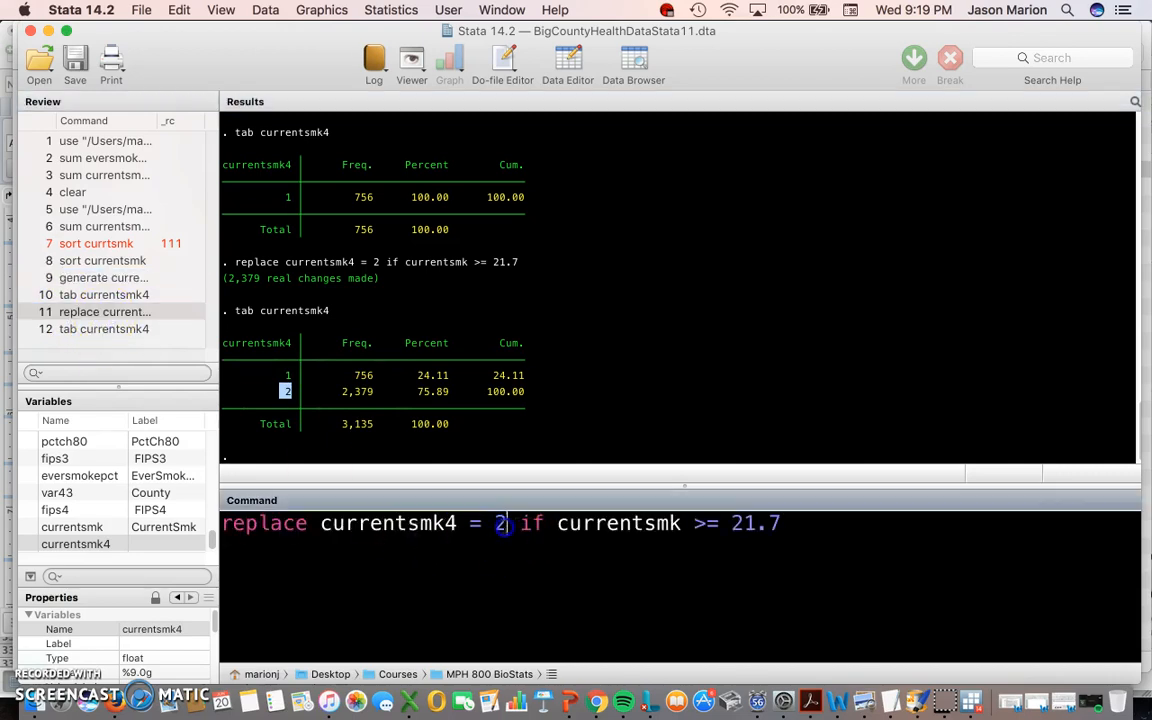
double_click(497, 523)
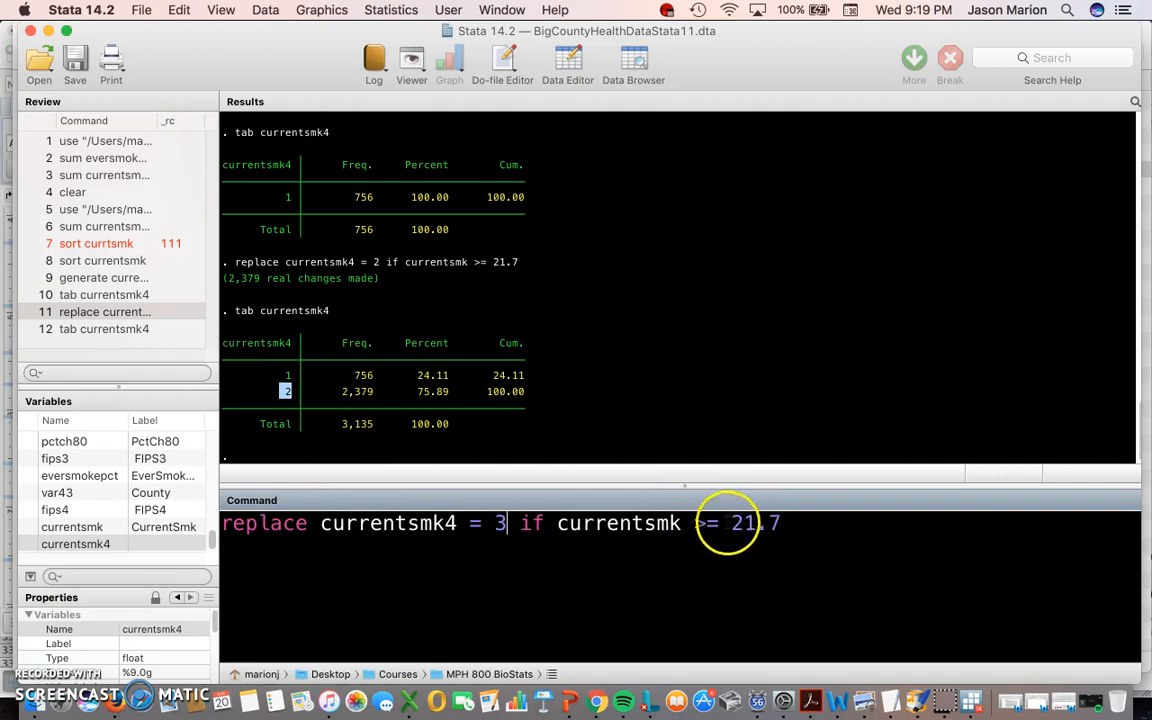
- Find the 50th percentile in the currentsmk summary, set the replace command's cutoff to >= 25.3, and run it
scroll(640, 368, up, 5)
scroll(640, 370, up, 6)
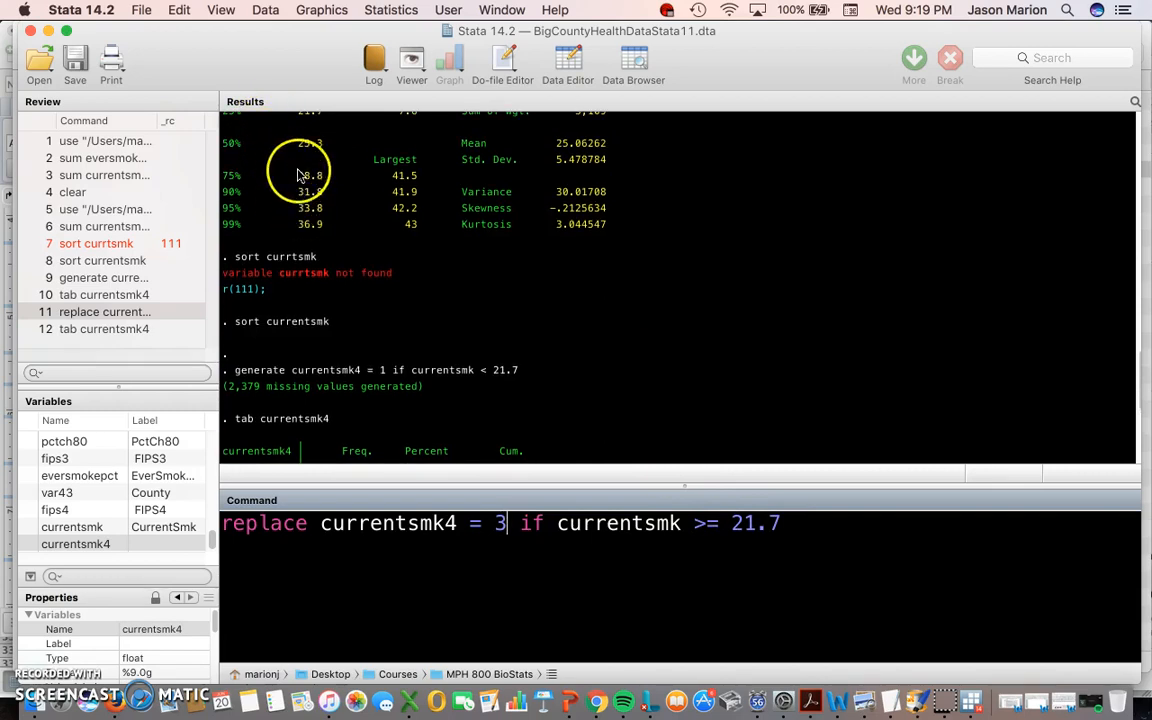
scroll(297, 200, up, 3)
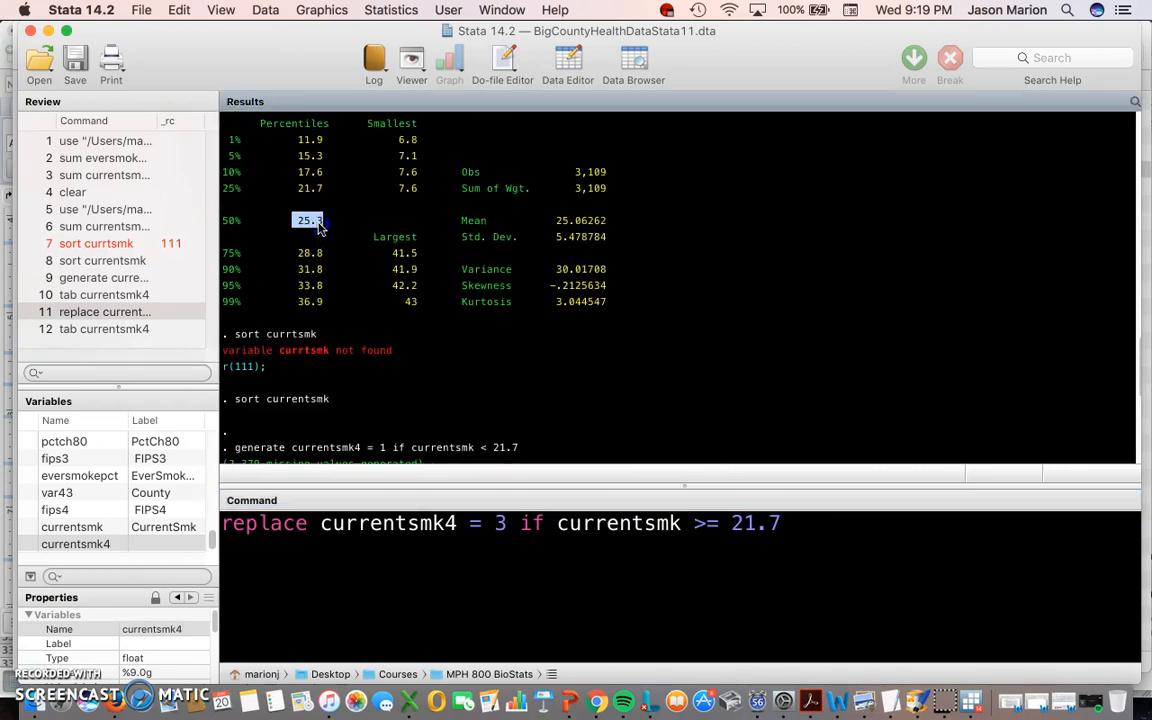
drag(780, 524, 752, 525)
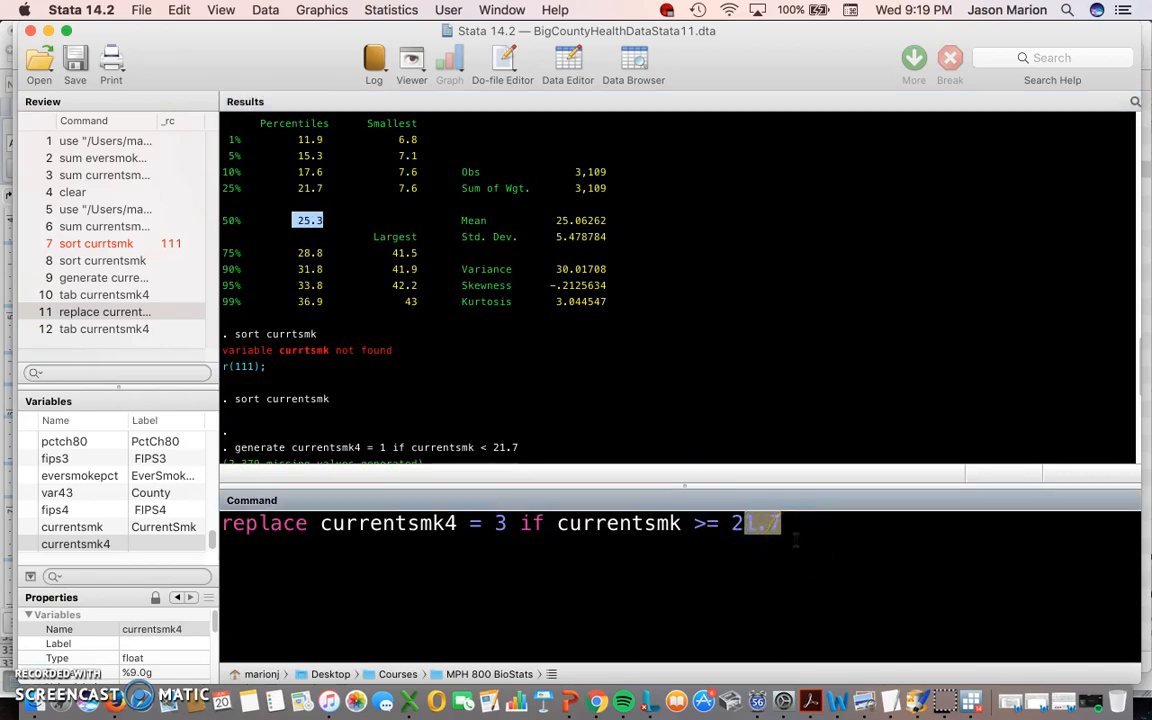
text(5)
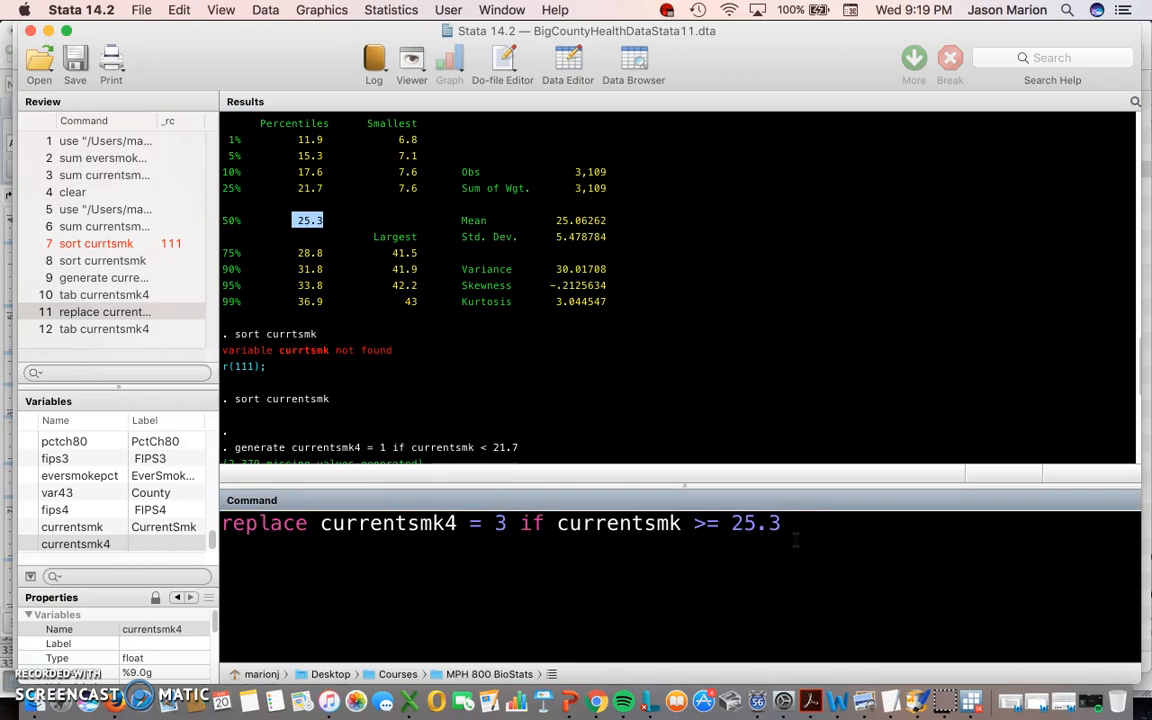
key(Return)
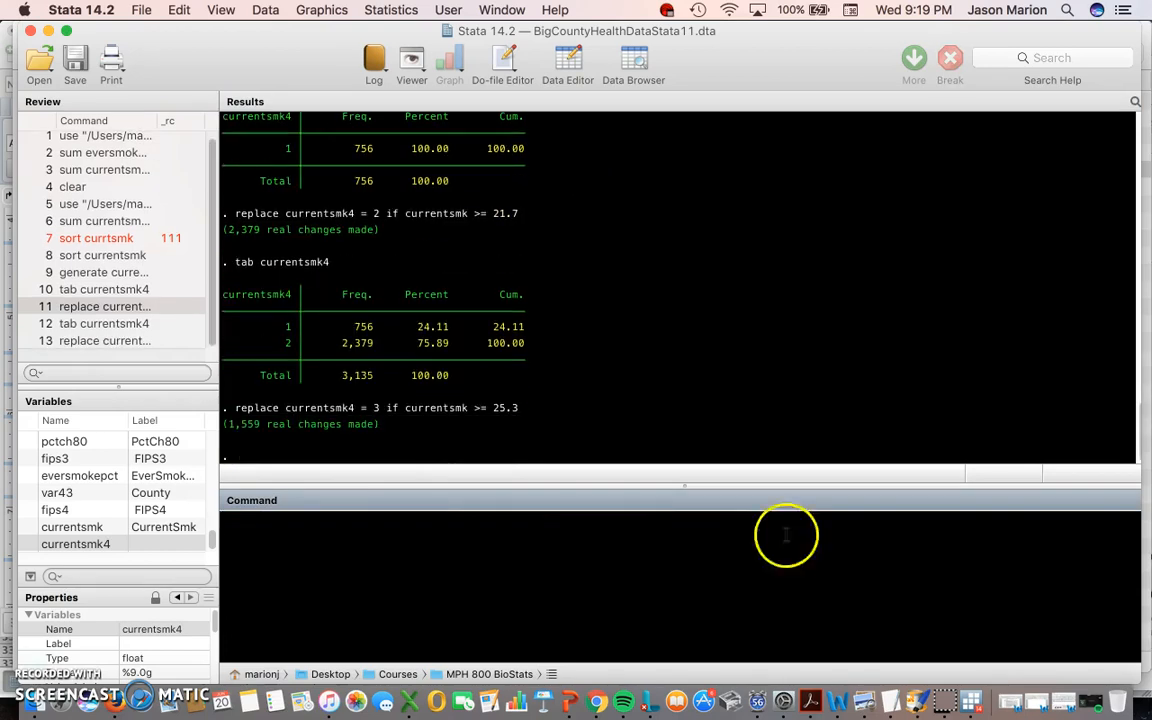
- Tabulate currentsmk4 with the tab command and highlight the category 3 row
text(tab)
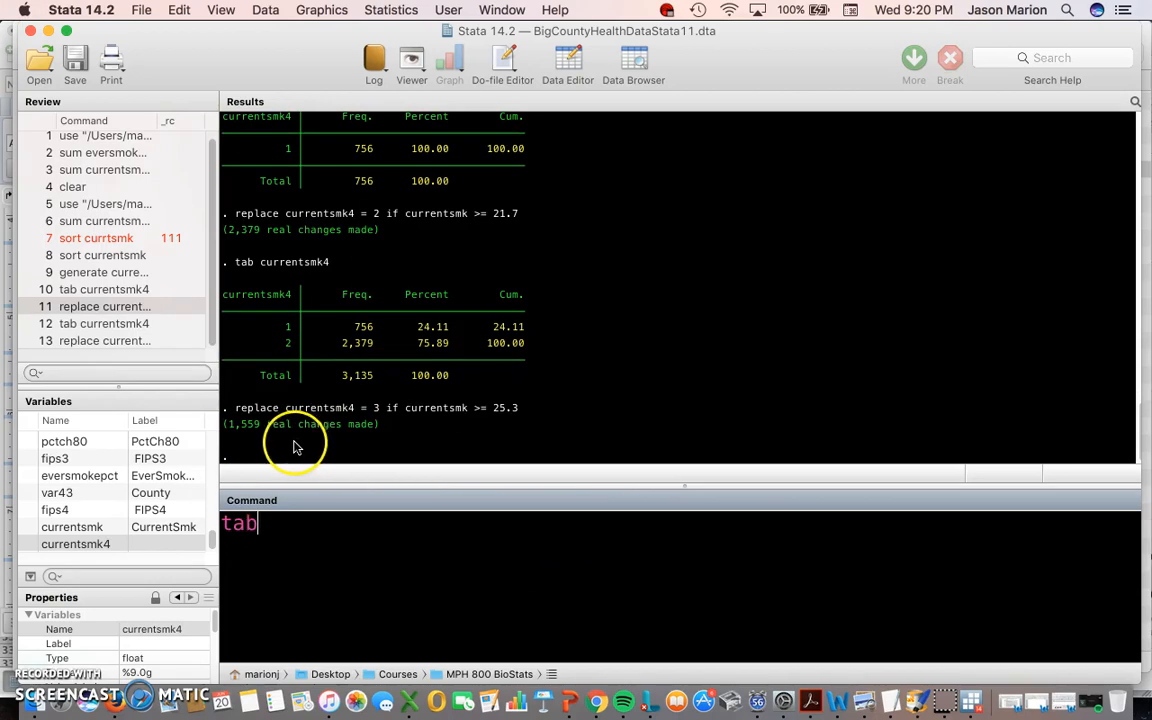
click(113, 545)
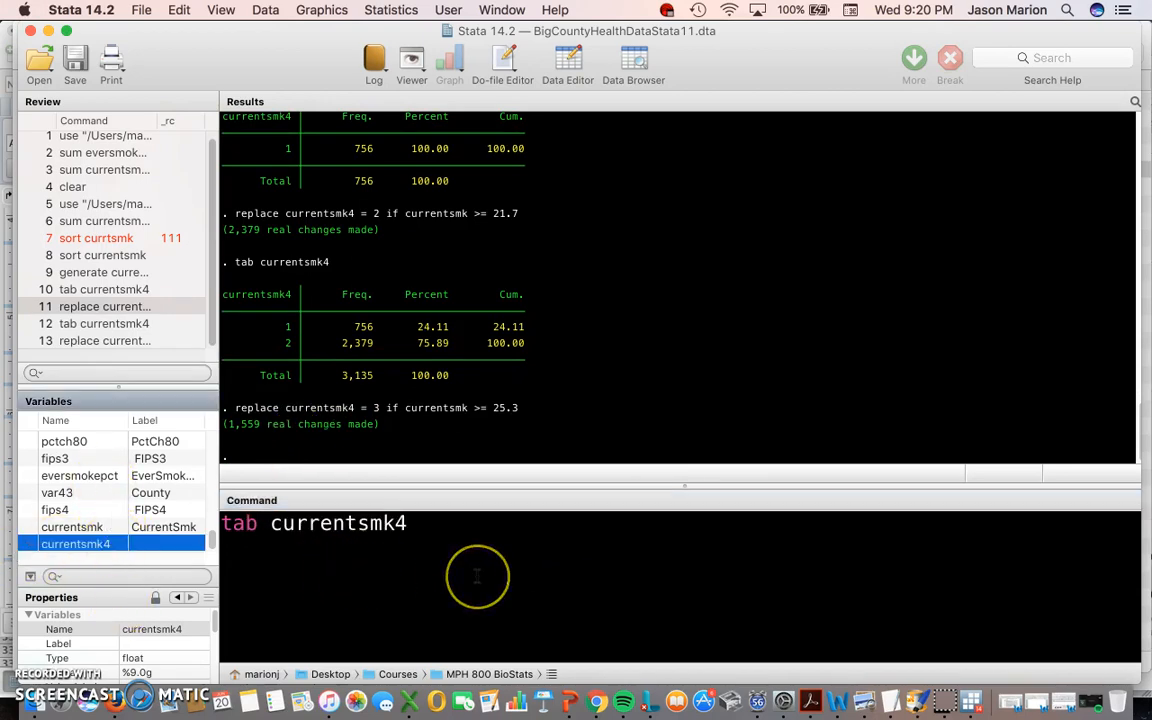
key(Return)
drag(287, 391, 510, 394)
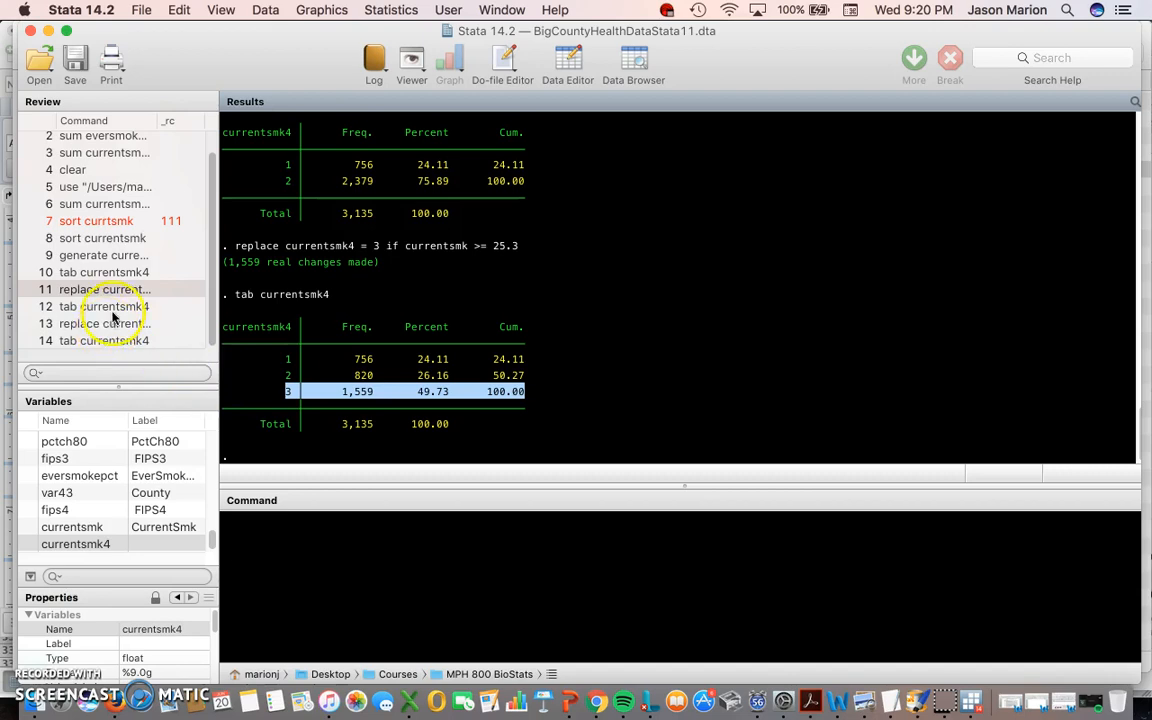
- Recall the category 3 replace command, change its assigned value to 4, and highlight the 75th percentile in the currentsmk summary
click(106, 324)
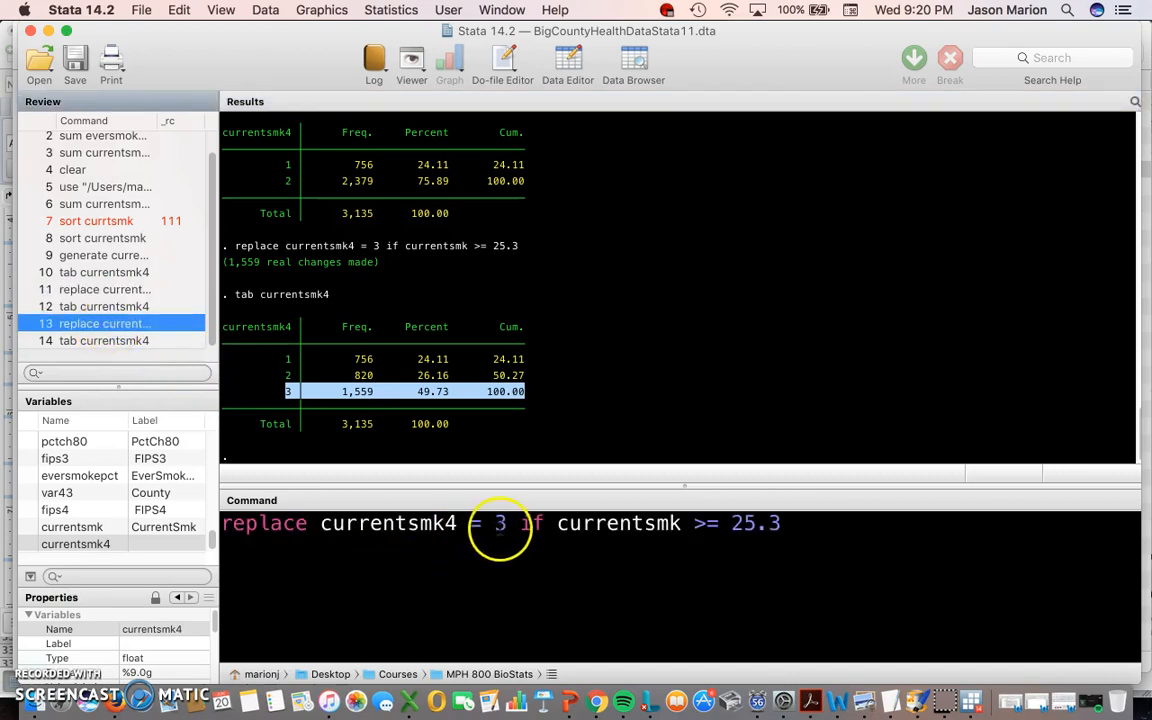
click(503, 525)
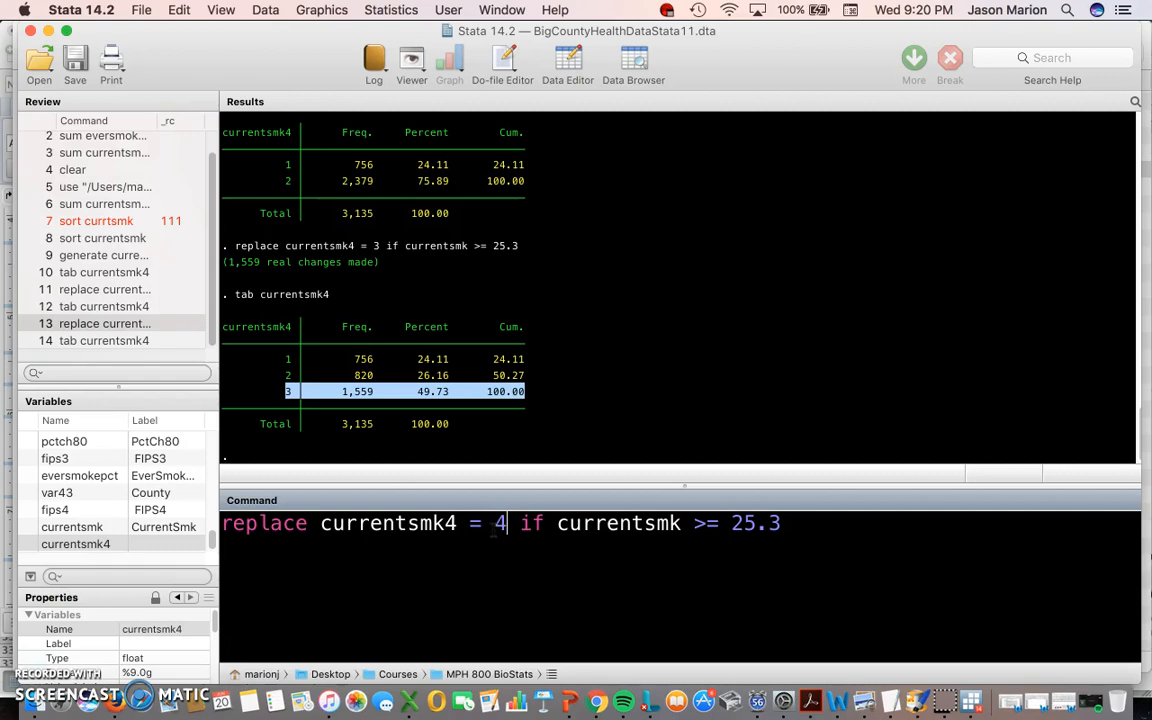
scroll(463, 337, up, 5)
scroll(372, 256, up, 10)
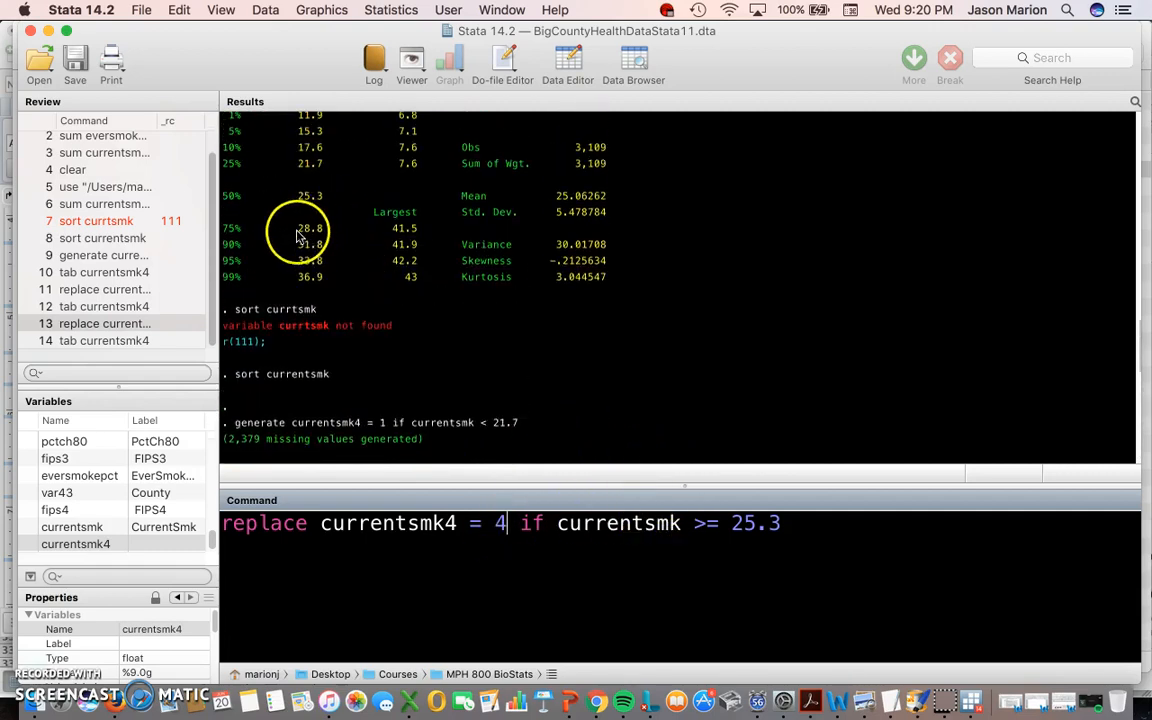
drag(298, 232, 325, 233)
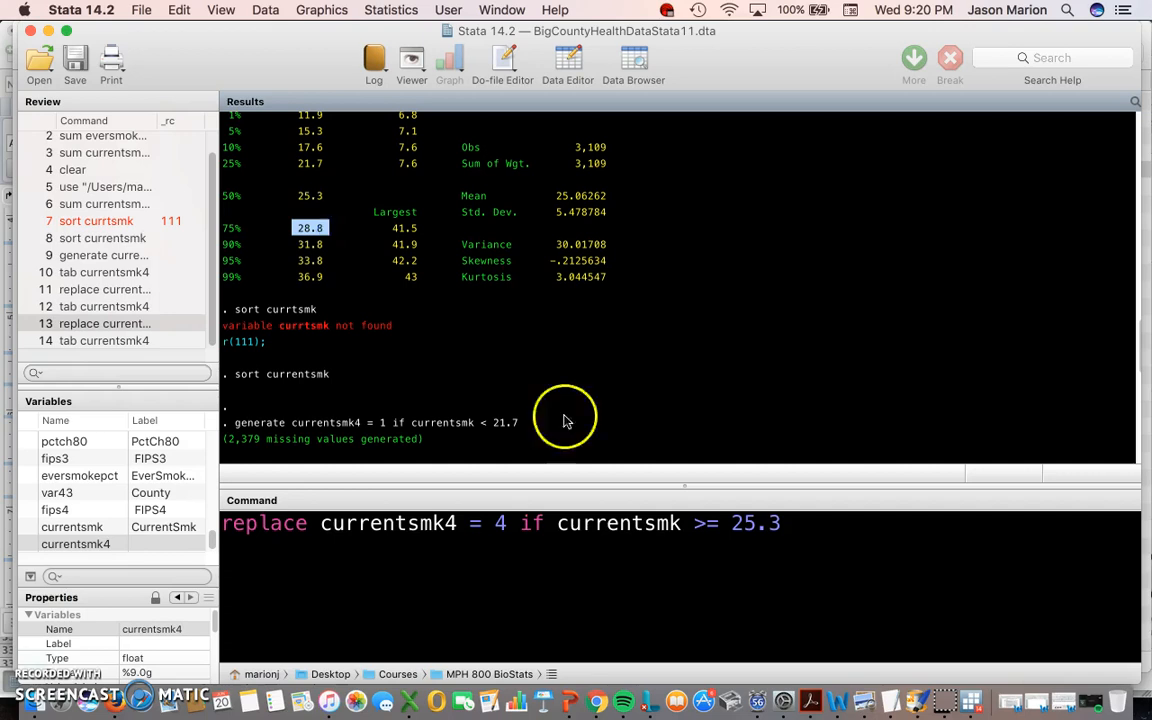
click(743, 523)
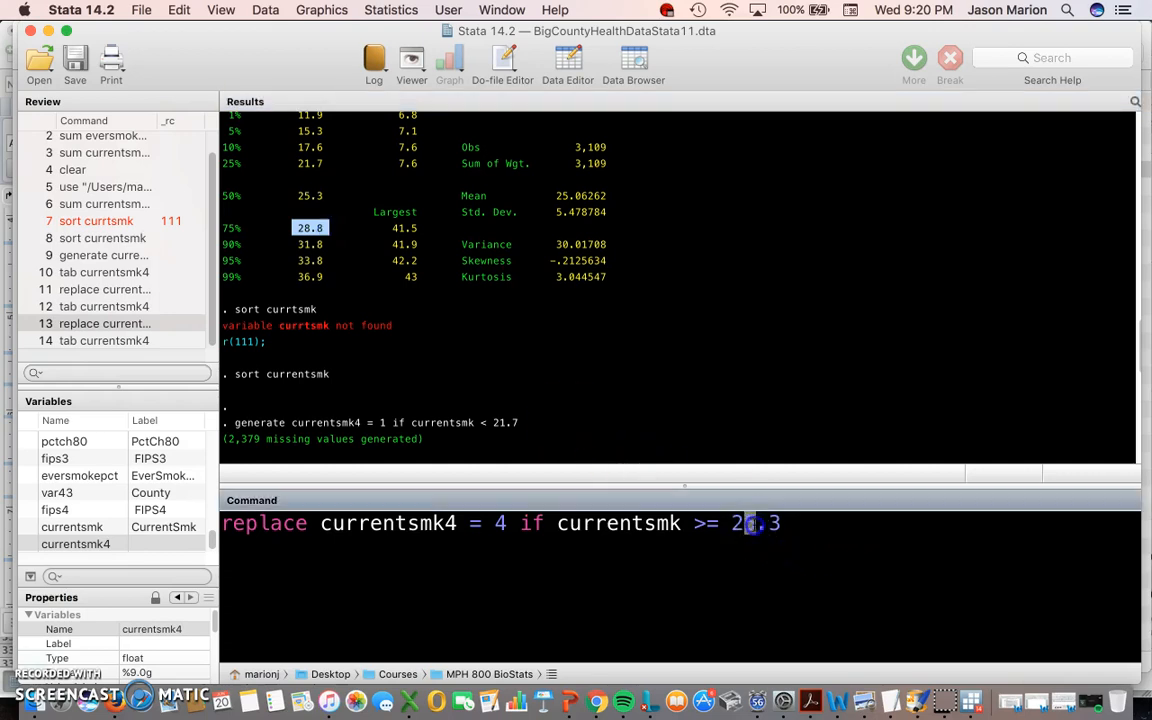
click(95, 340)
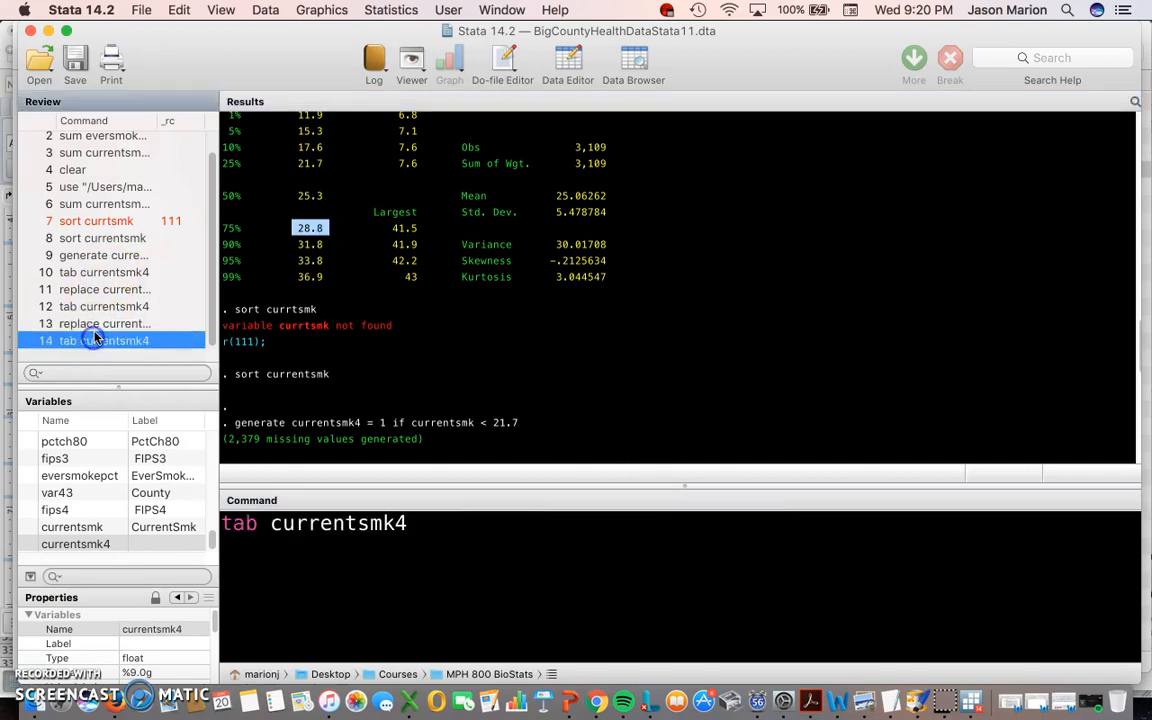
click(97, 325)
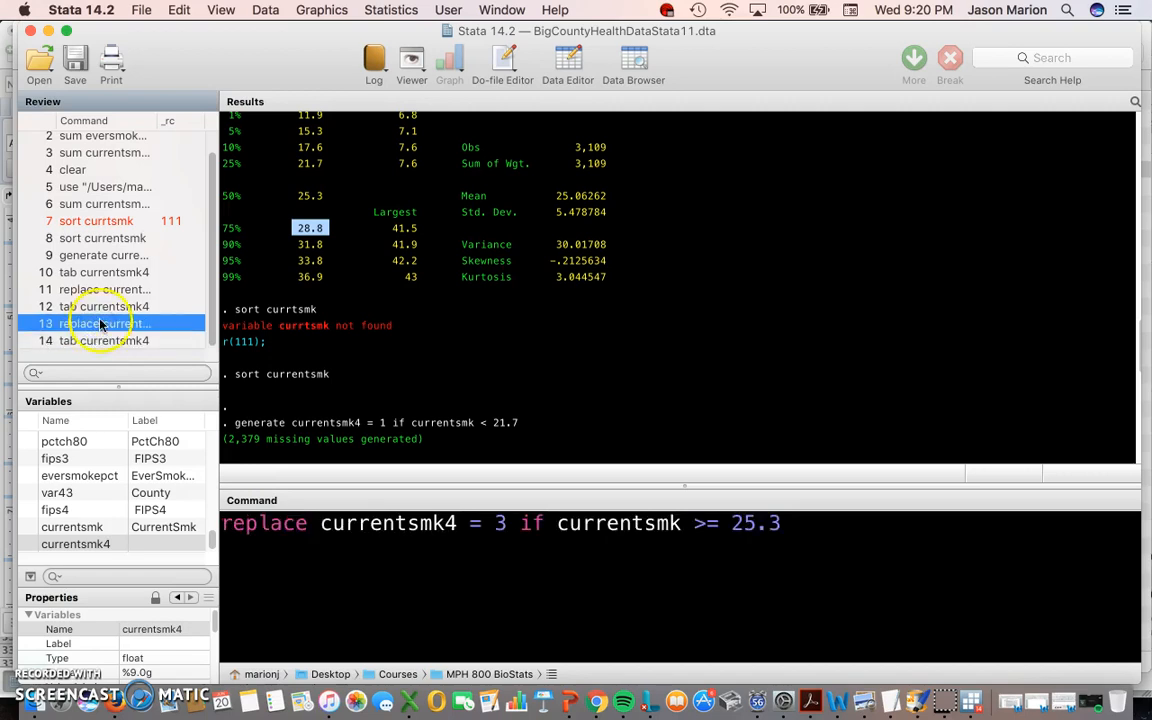
click(110, 338)
- Recall the category 3 replace command, change it to currentsmk4 = 4 if currentsmk >= 28.8, run it, and highlight the reported changes
click(108, 324)
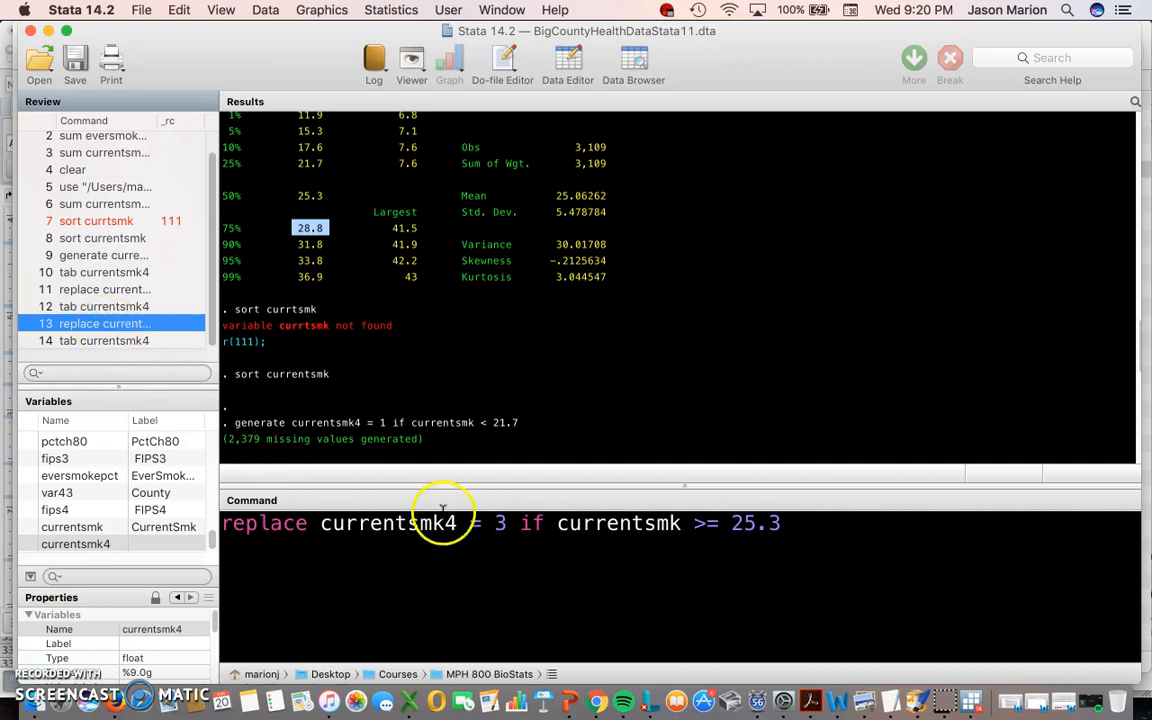
double_click(498, 525)
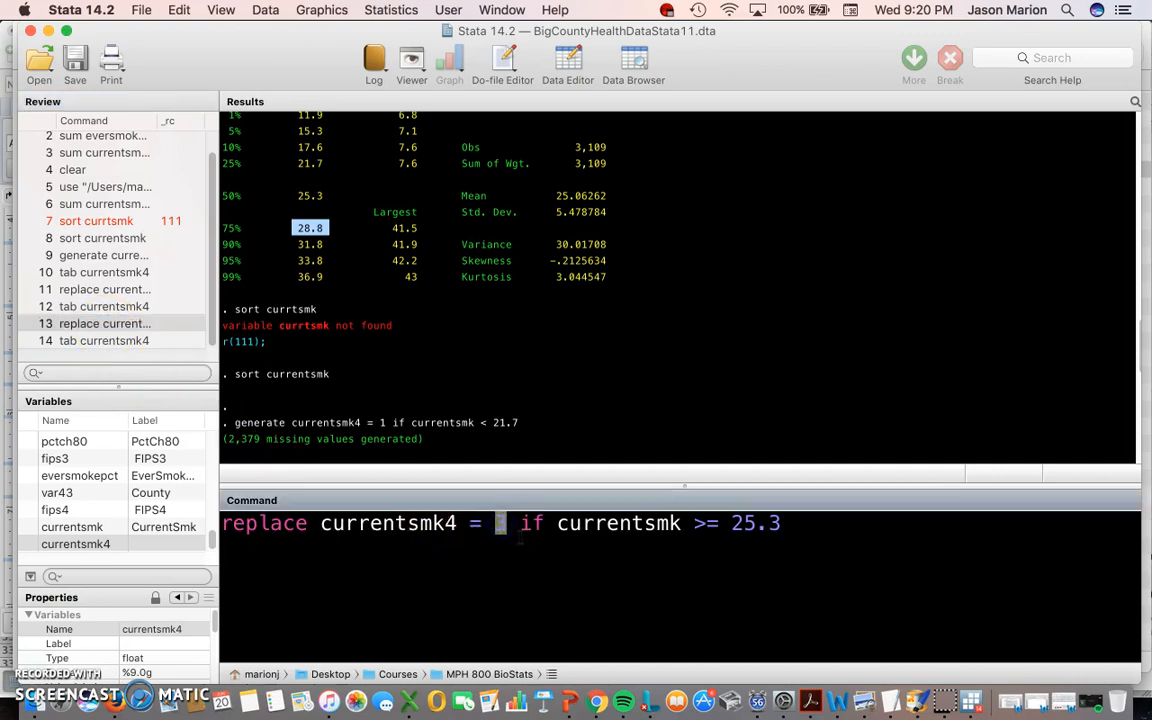
click(502, 545)
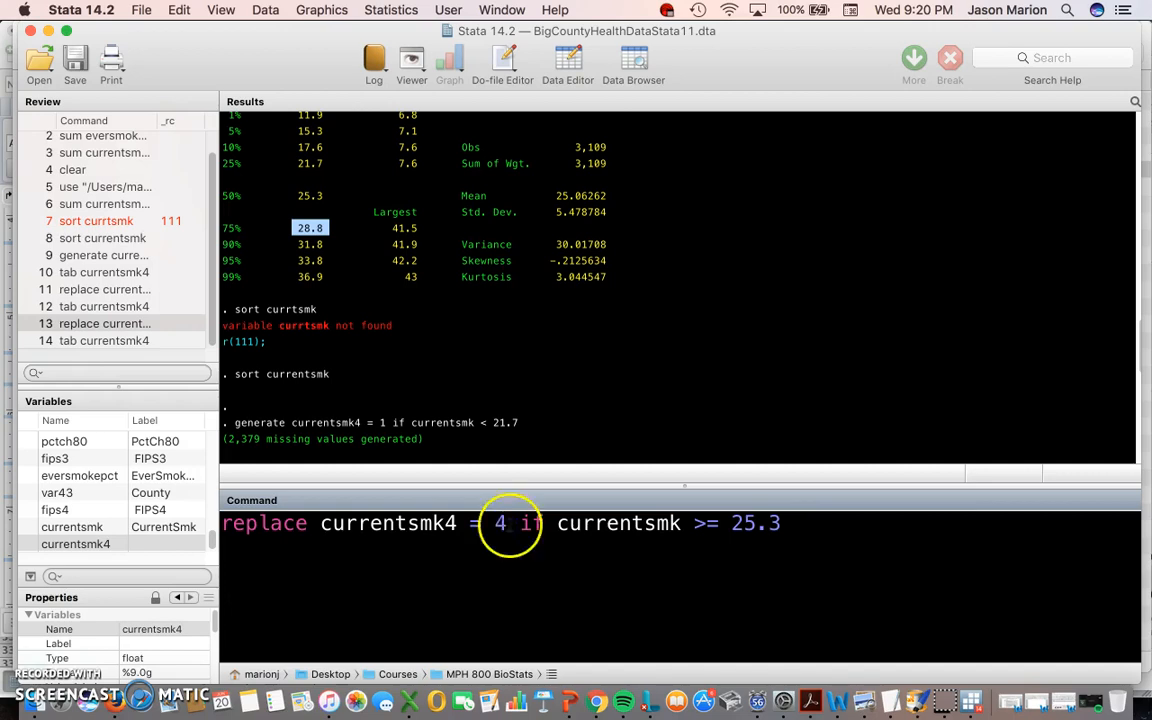
drag(733, 523, 768, 523)
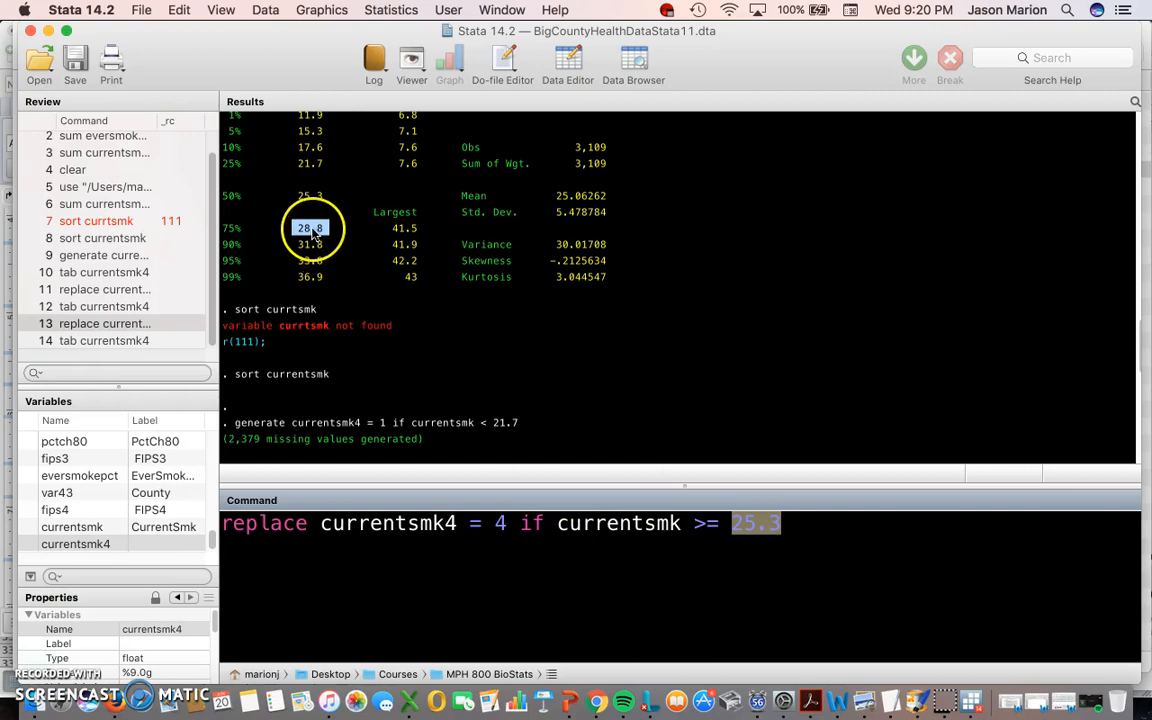
text(28.)
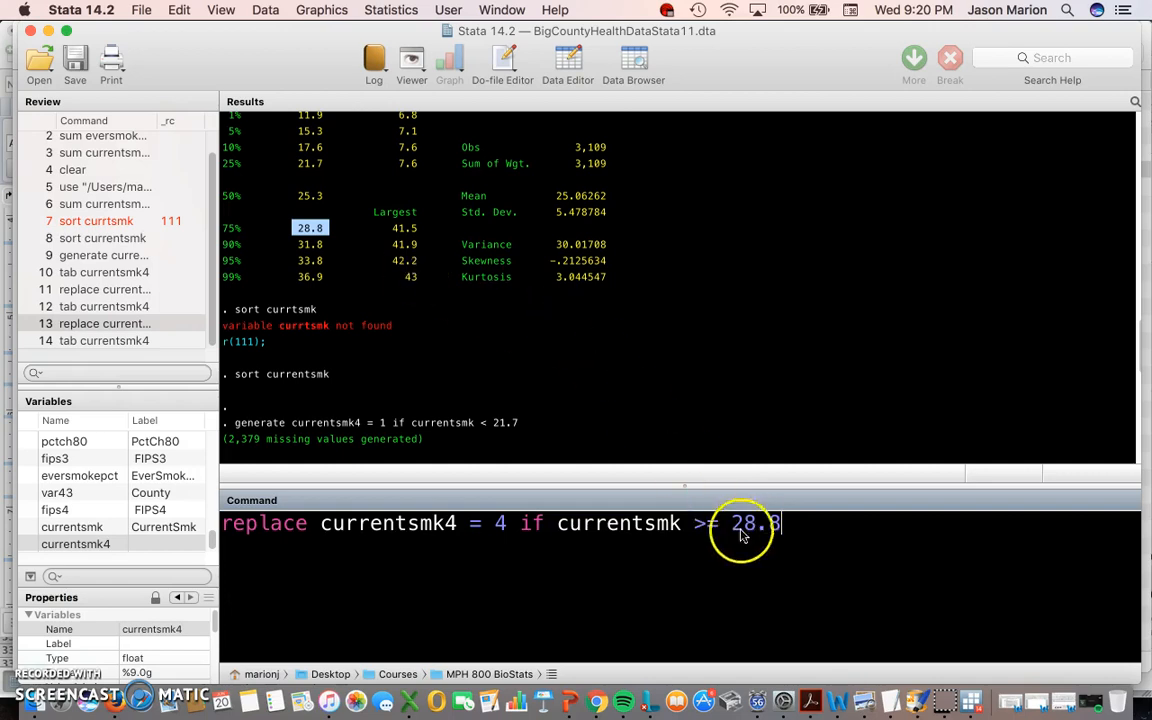
key(Return)
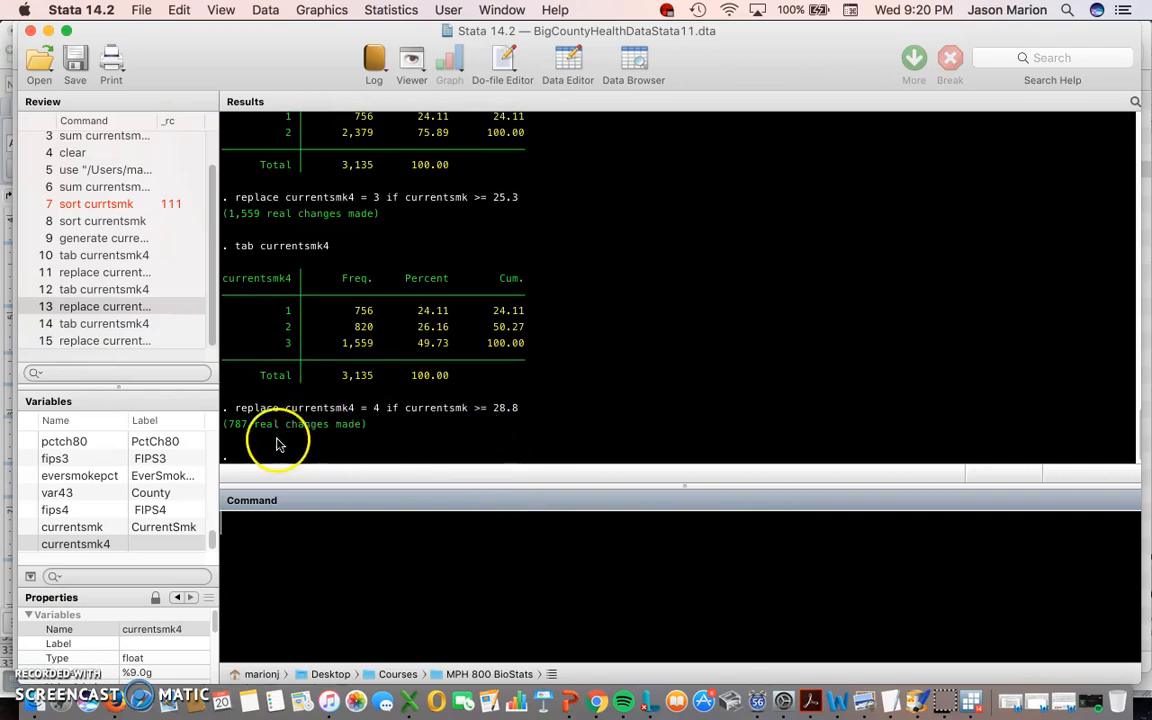
drag(224, 424, 357, 427)
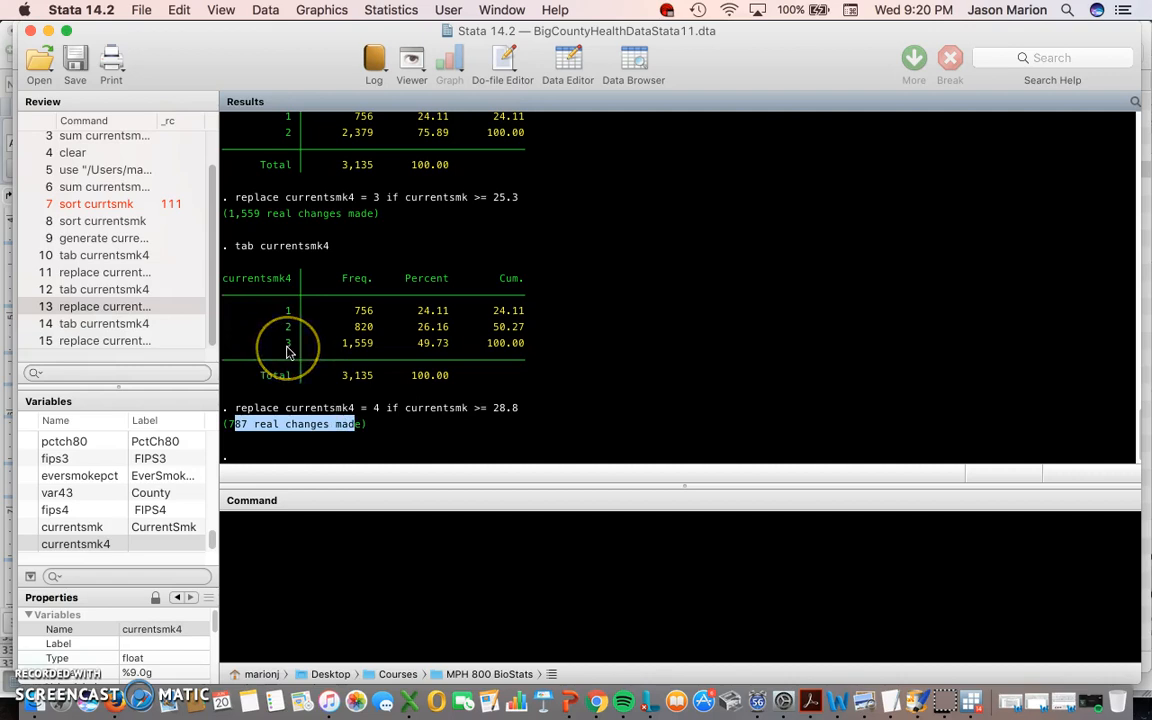
- Rerun the earlier tab currentsmk4 command and examine the frequencies and cumulative percentages of all four categories
click(100, 325)
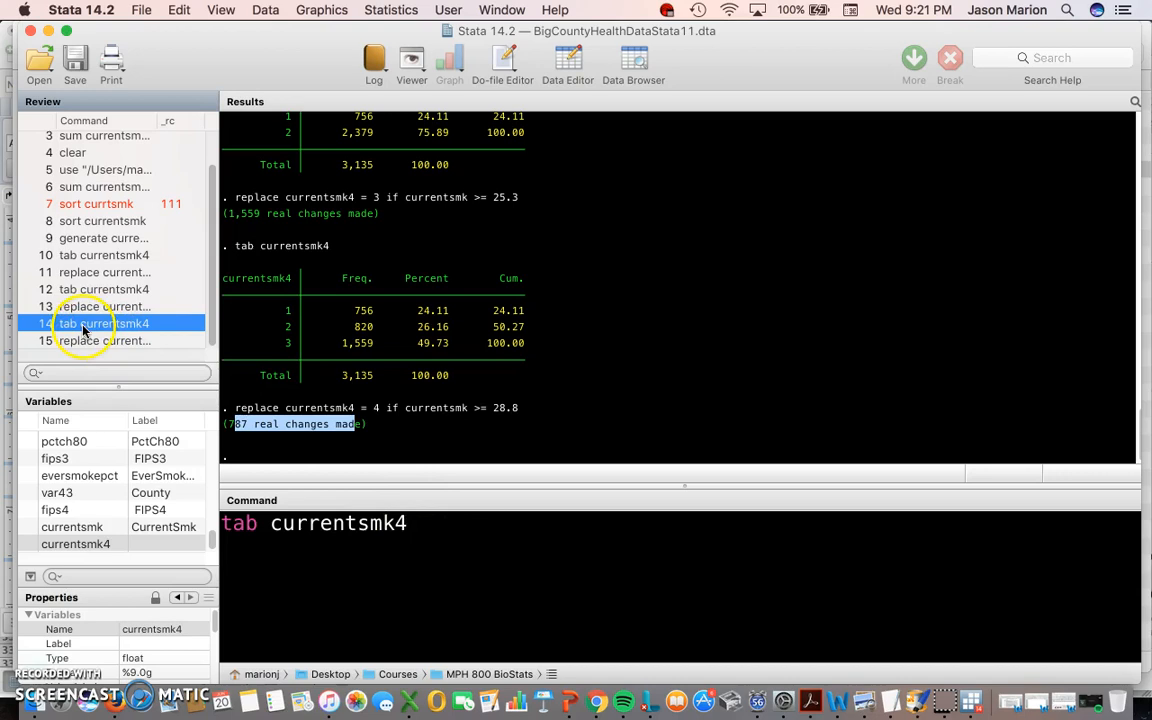
click(421, 524)
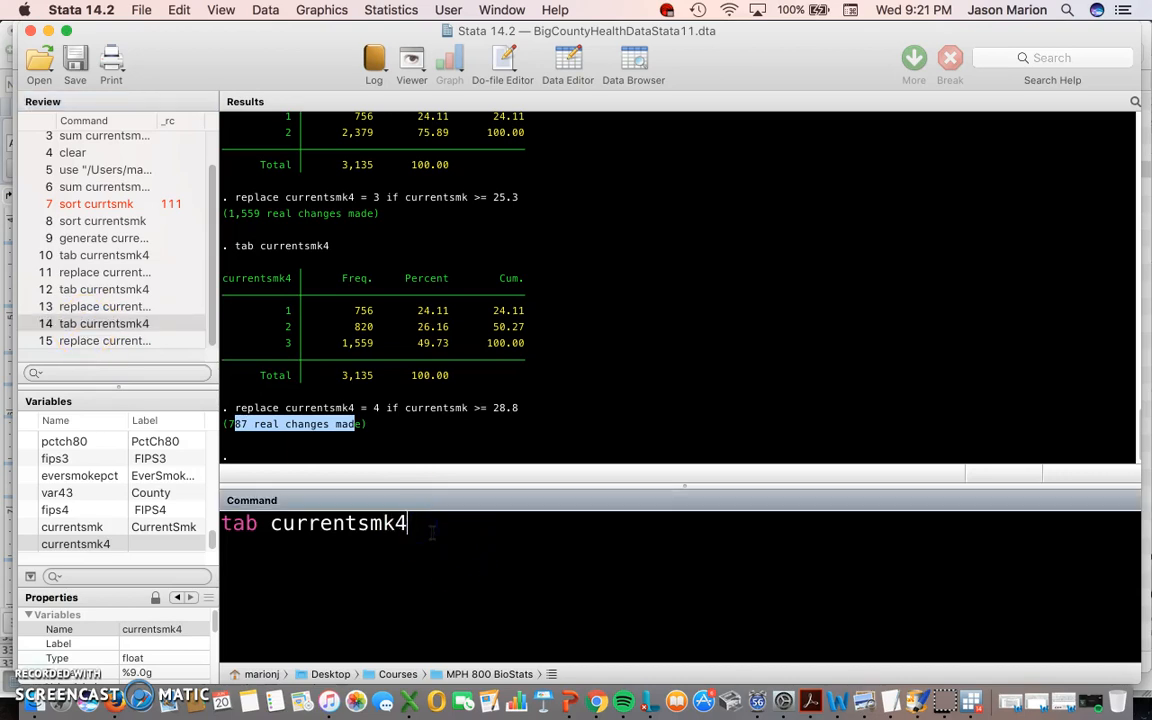
key(Return)
drag(355, 343, 488, 404)
click(509, 397)
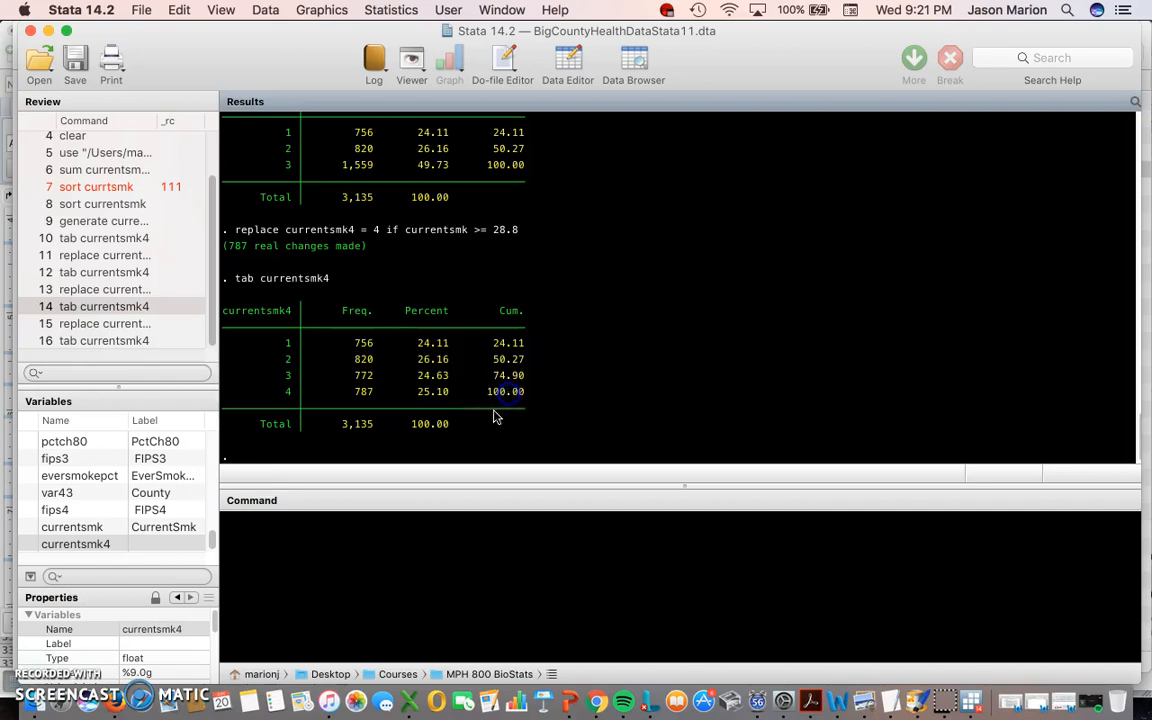
- Create quartile variable currsmk4 by running xtile currsmk4 = currentsmk, nq(4)
click(502, 543)
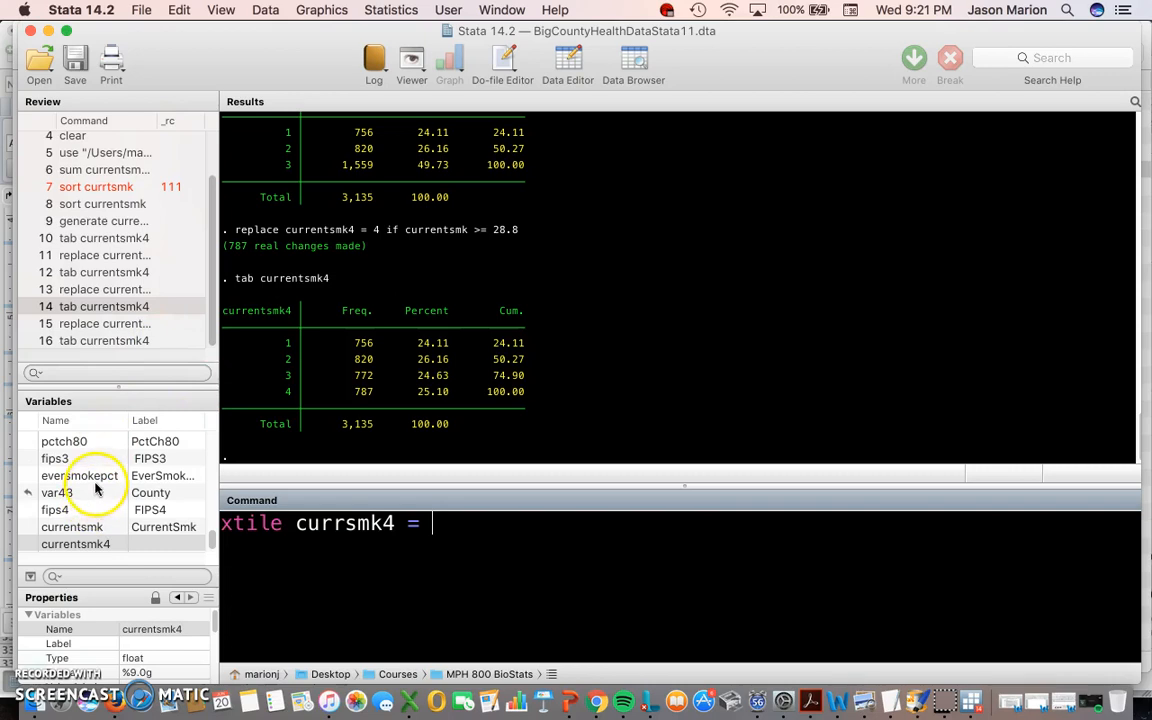
double_click(95, 527)
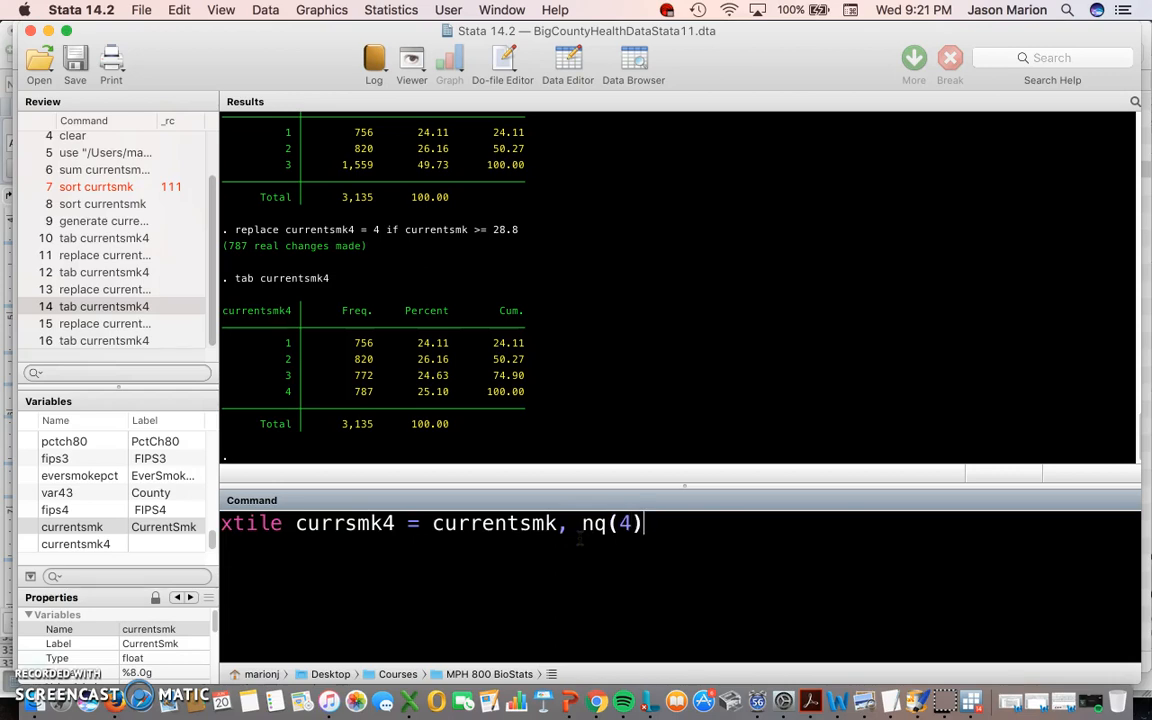
key(Return)
- Tabulate currsmk4 with the tab command and bring its table into view beside the currentsmk4 frequencies
click(314, 529)
text(tab)
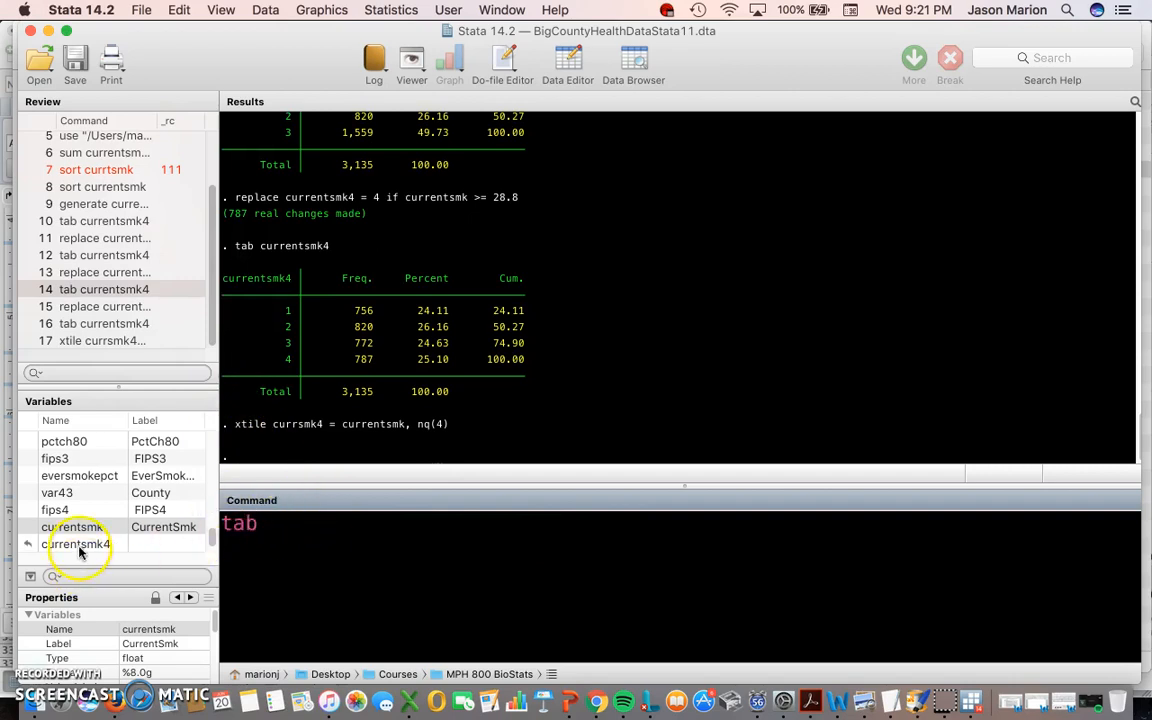
scroll(82, 548, down, 1)
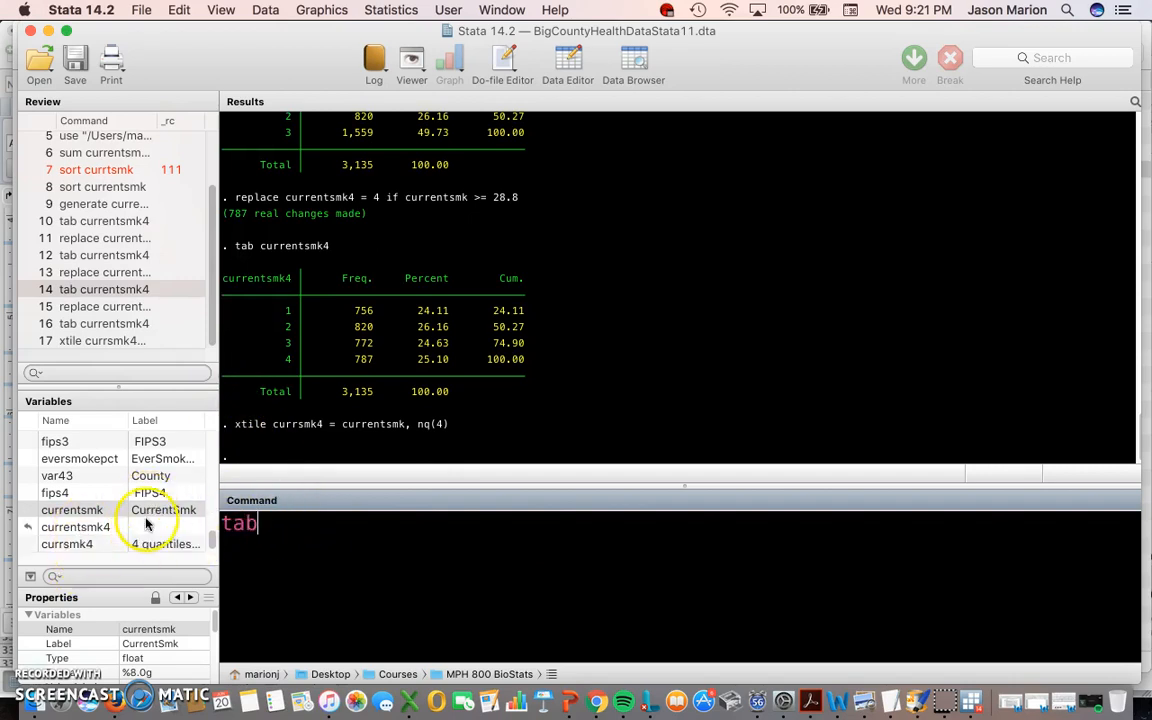
double_click(67, 544)
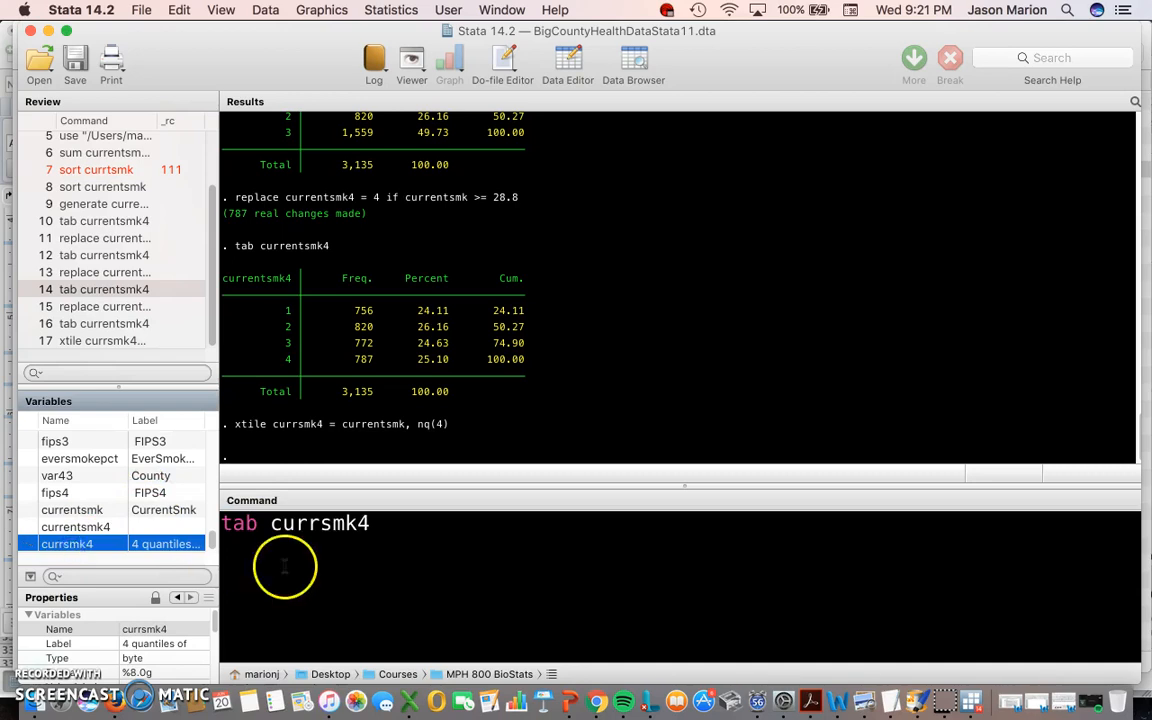
key(Return)
scroll(445, 340, up, 2)
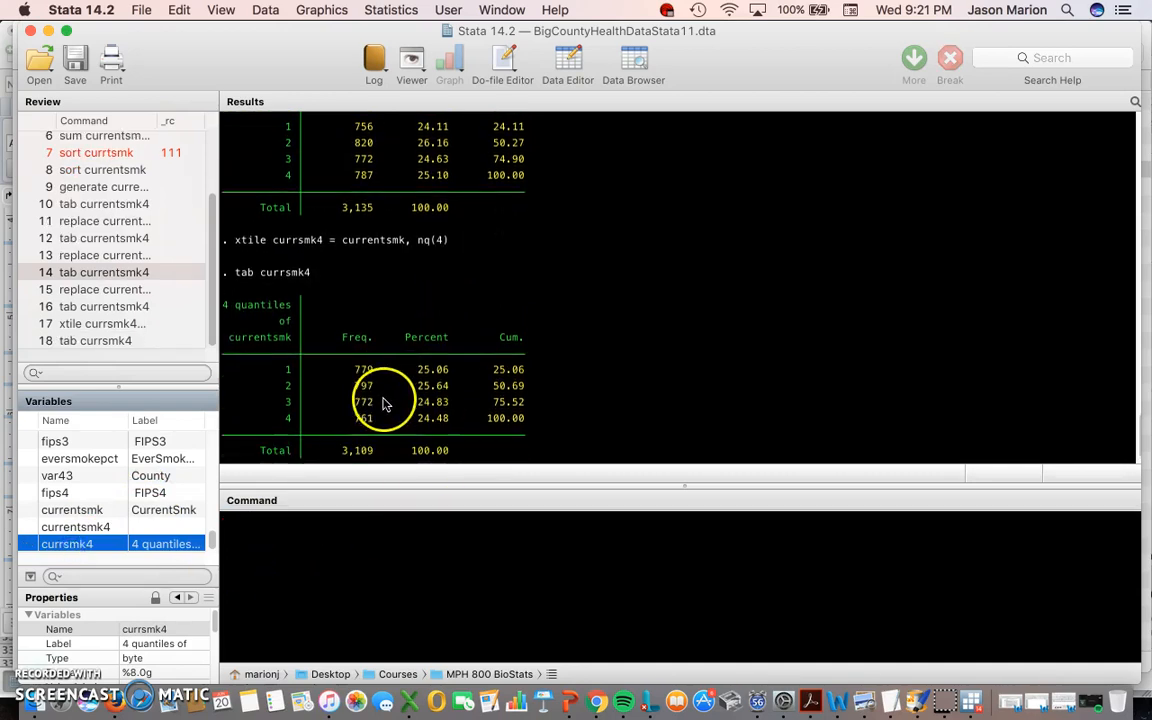
- Compare the currentsmk4 and currsmk4 frequency tables and highlight the xtile command and its (4) quantile argument in the results
scroll(383, 403, down, 1)
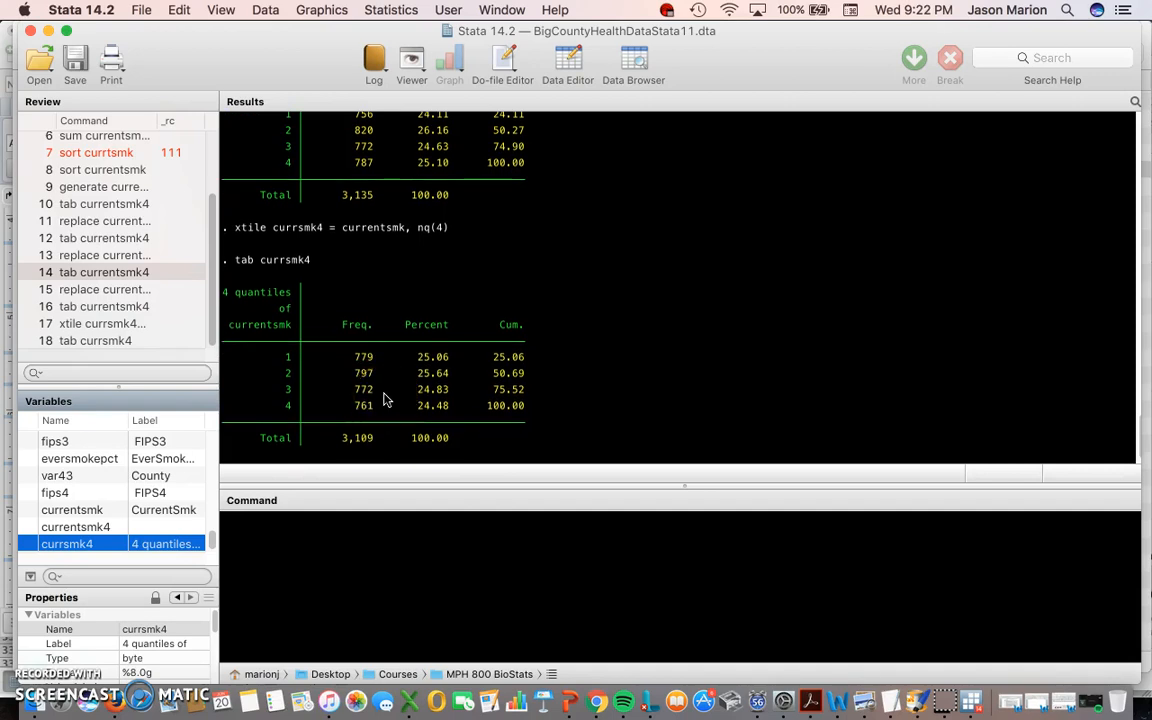
scroll(385, 395, up, 5)
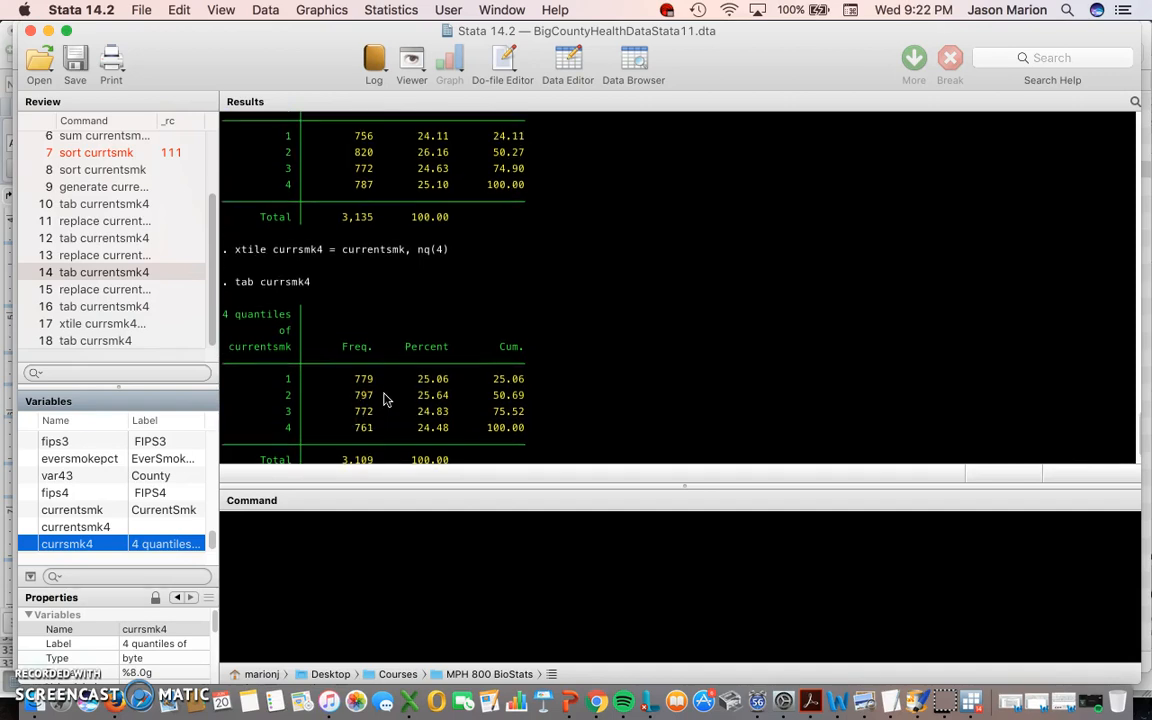
drag(235, 294, 442, 292)
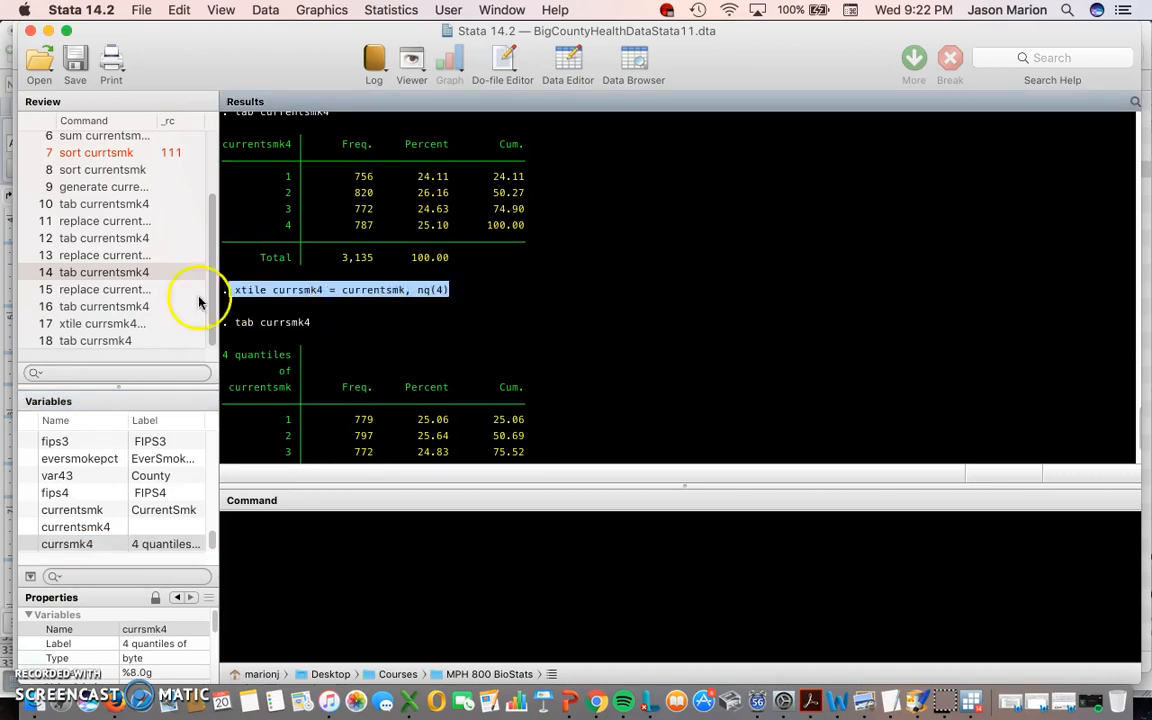
drag(243, 294, 254, 294)
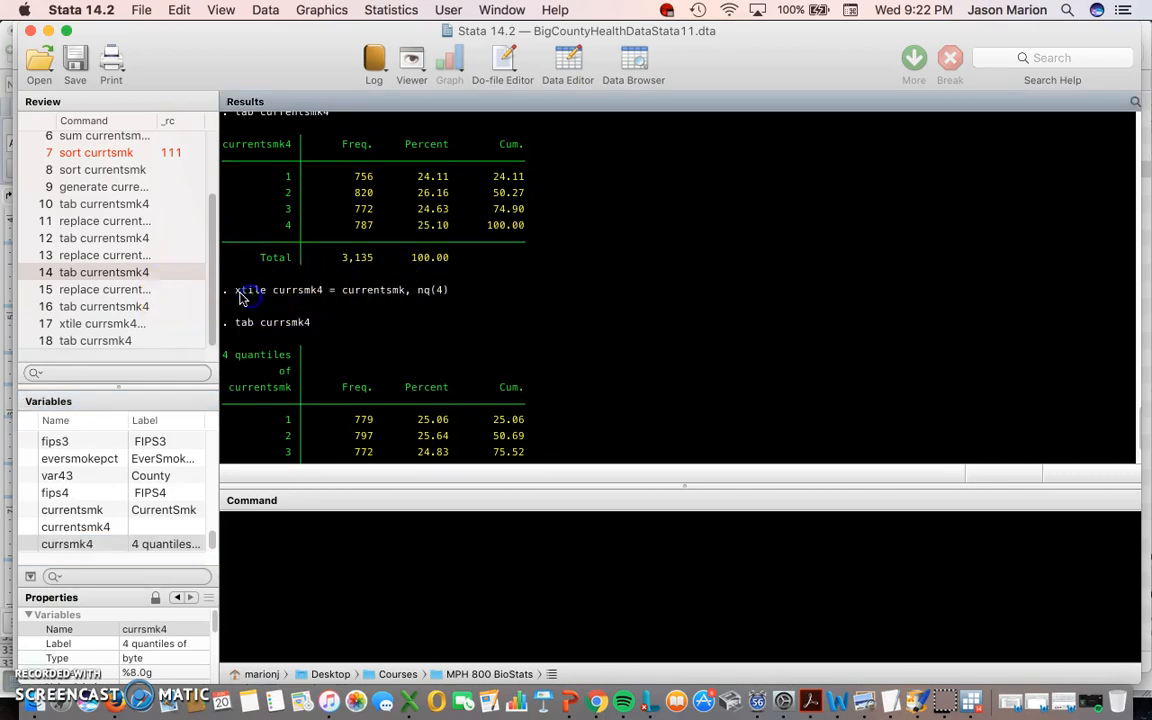
drag(430, 290, 449, 289)
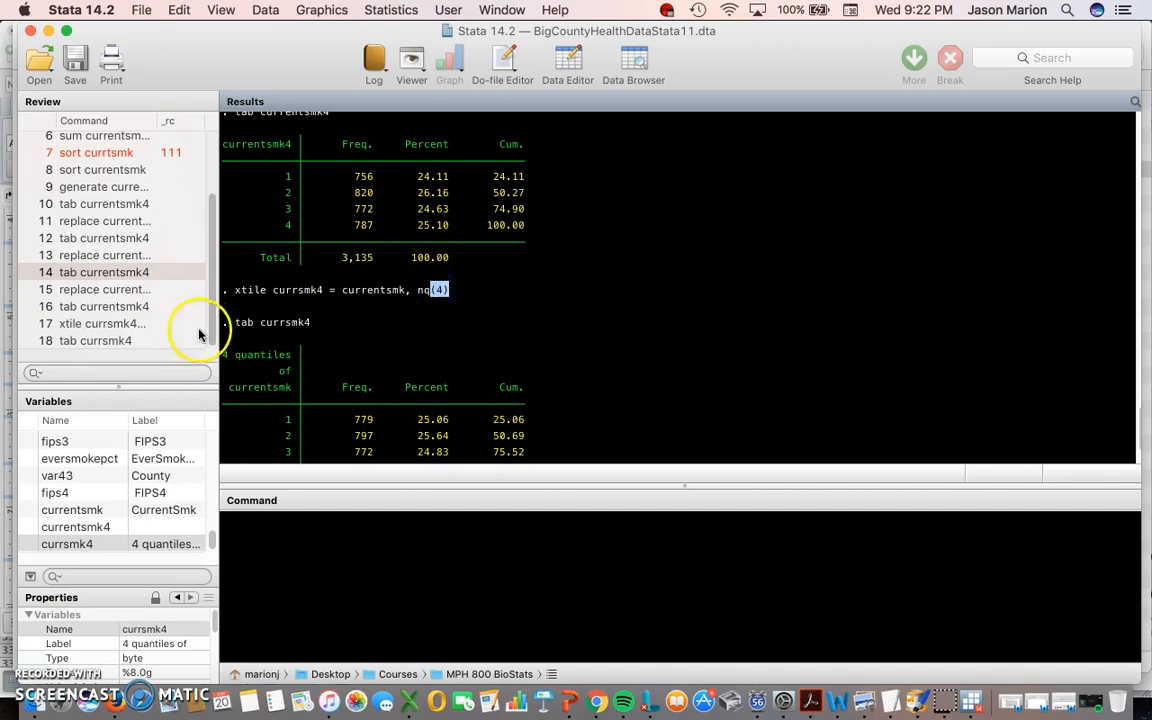
click(97, 340)
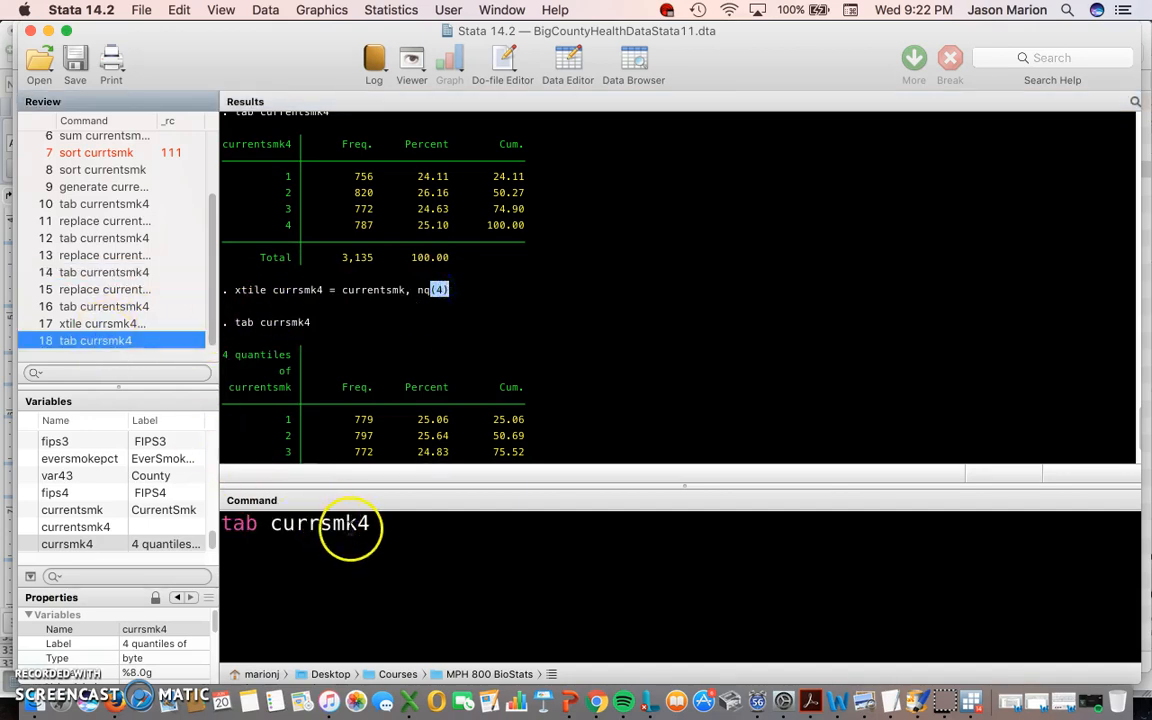
click(362, 523)
click(362, 525)
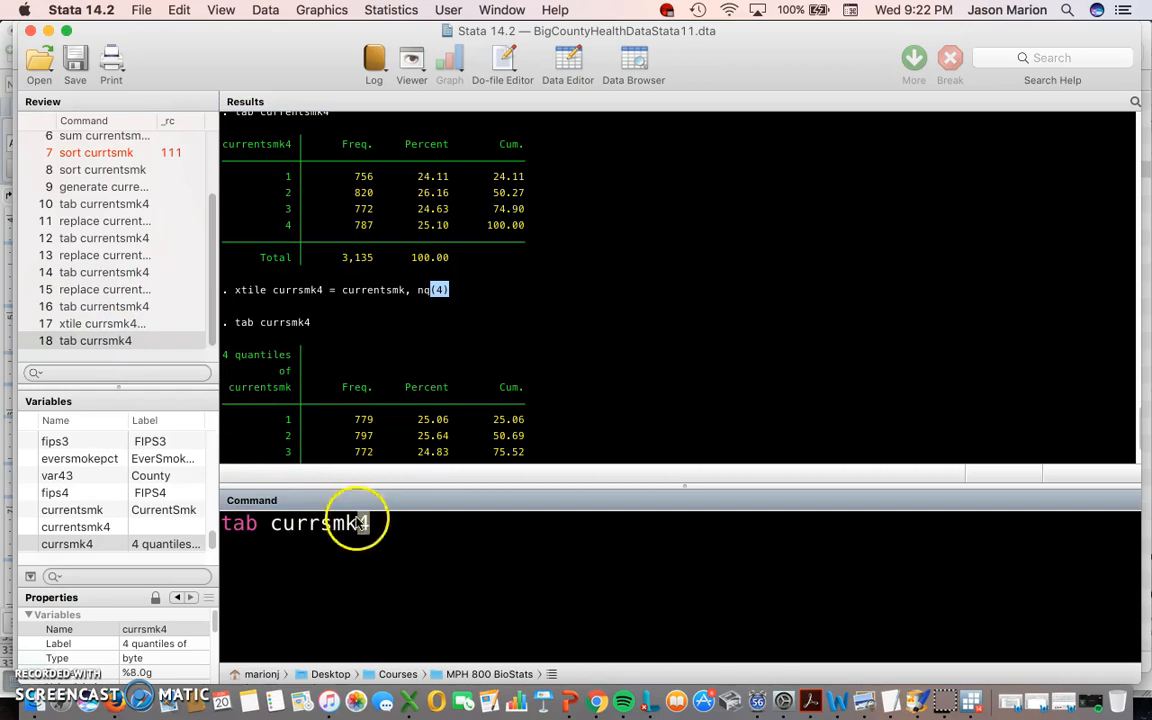
- Recall the earlier xtile command, change it to xtile currsmk5 = currentsmk, nq(5), and run it to create a quintile variable
click(98, 322)
click(387, 524)
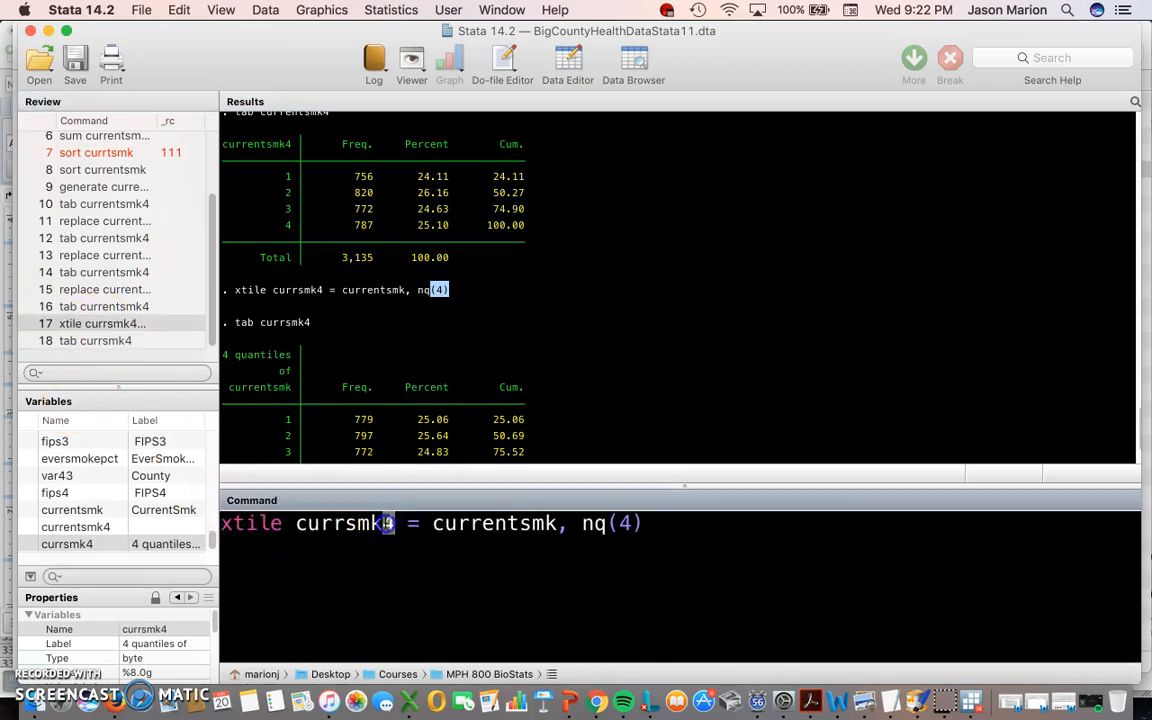
text(5)
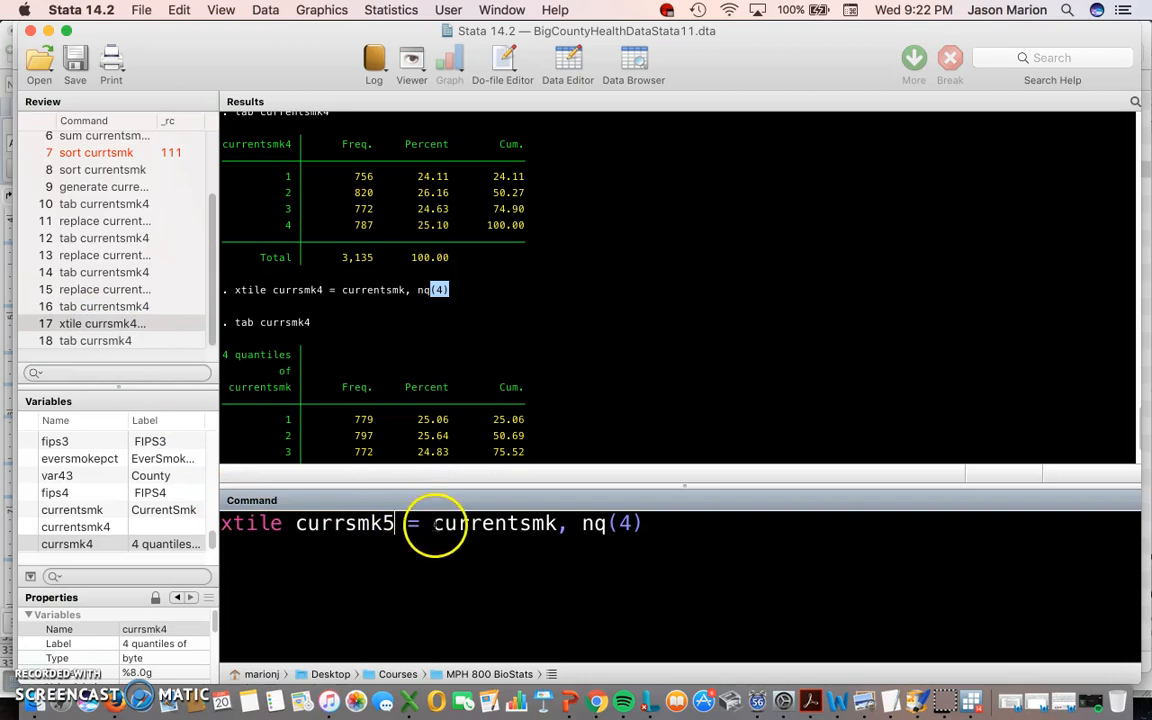
drag(432, 523, 600, 525)
click(604, 530)
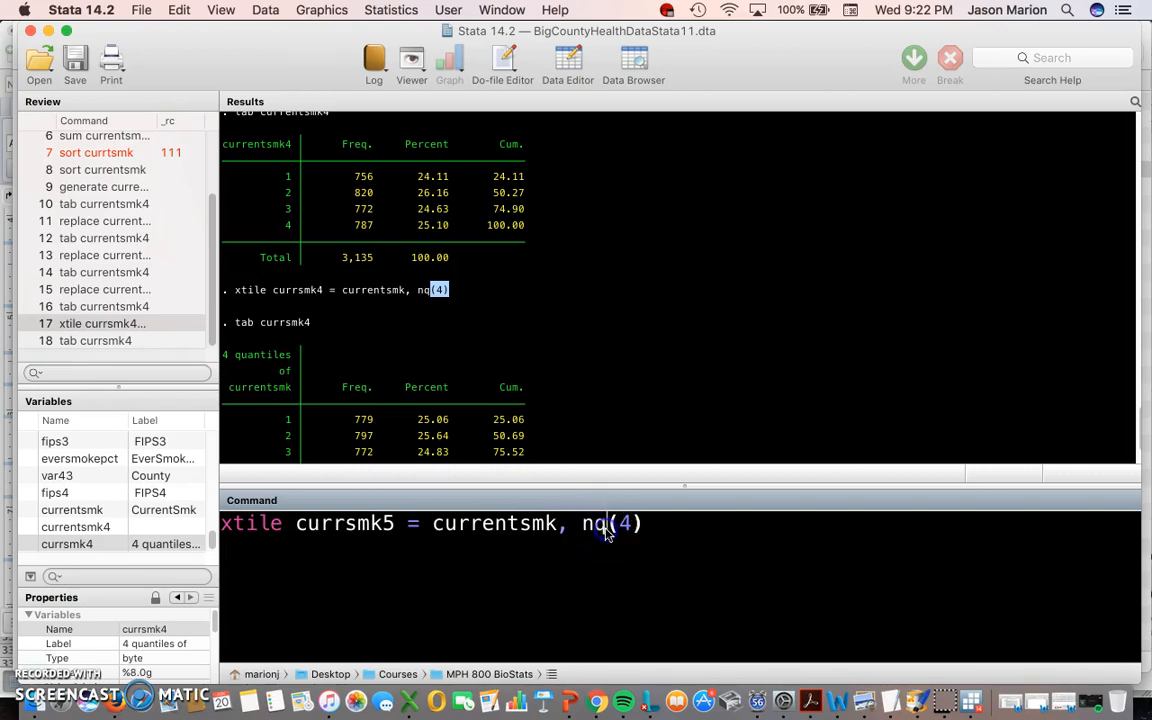
double_click(625, 523)
click(662, 527)
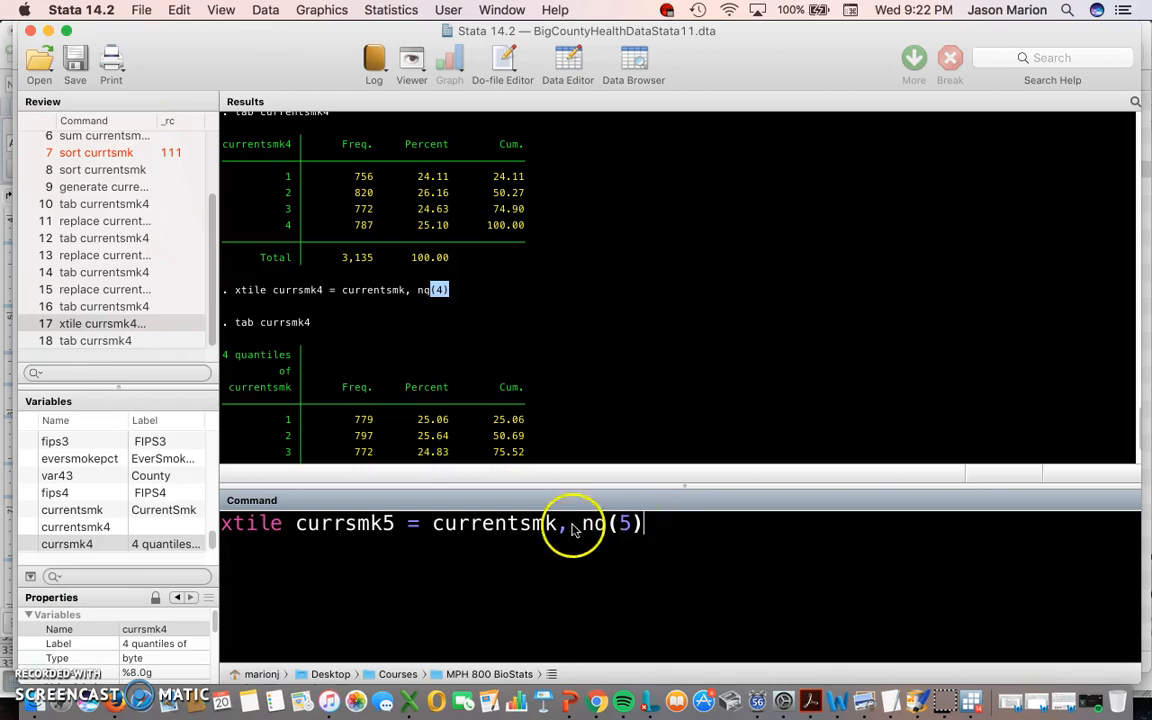
key(Return)
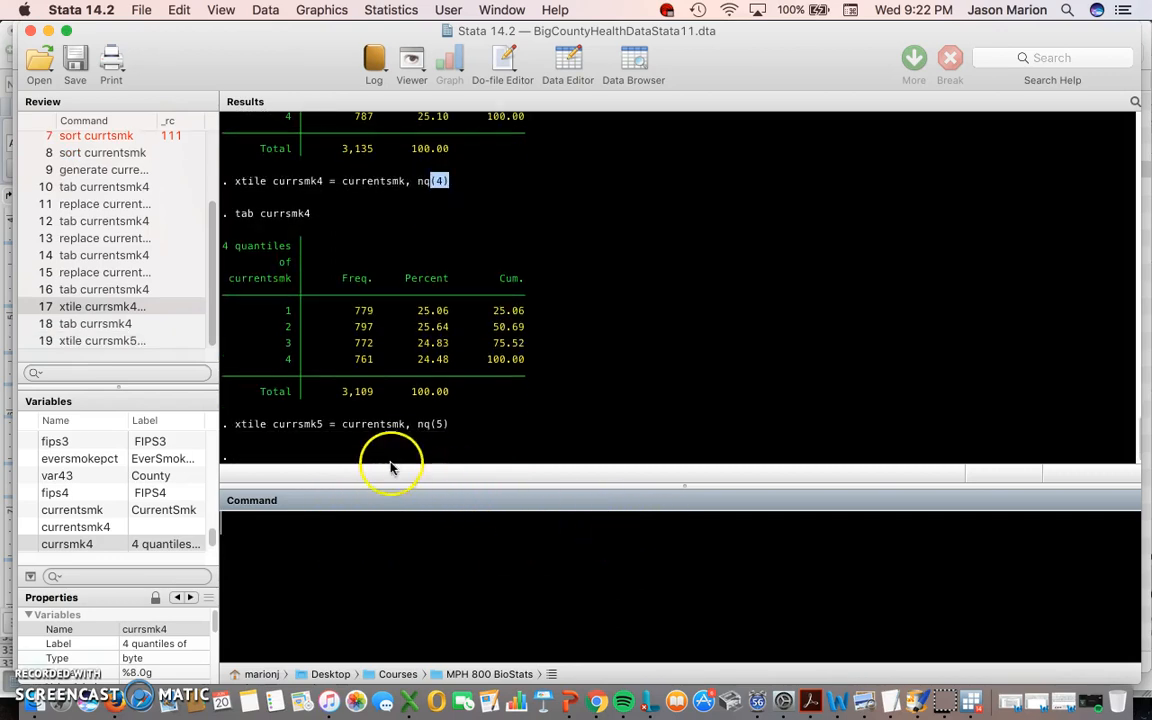
- Tabulate currsmk5 with the tab command and highlight the frequencies and percentages of its five categories
click(358, 588)
text(tab)
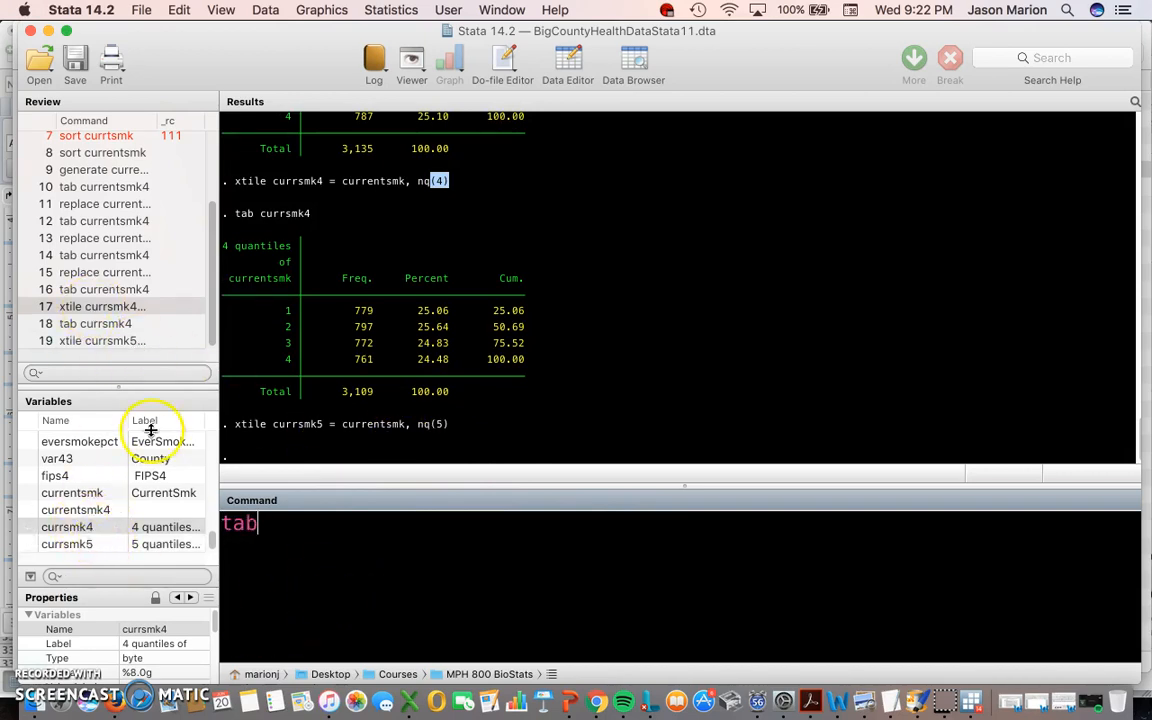
double_click(68, 546)
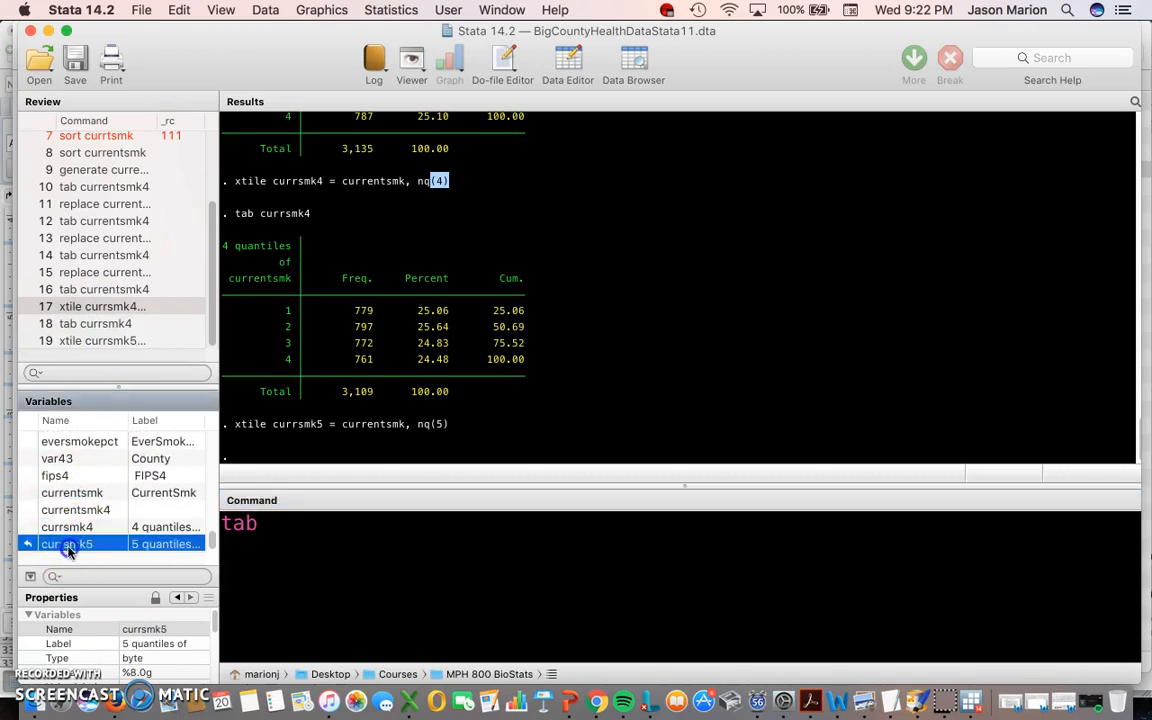
click(380, 528)
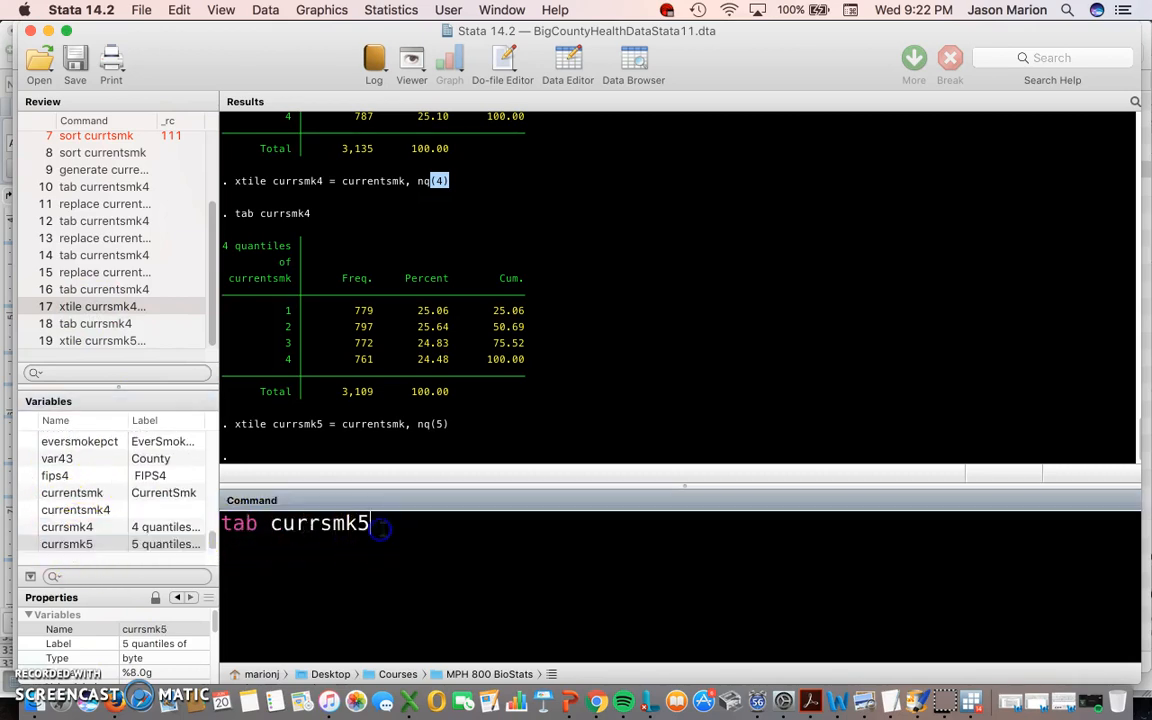
key(Return)
drag(352, 327, 522, 395)
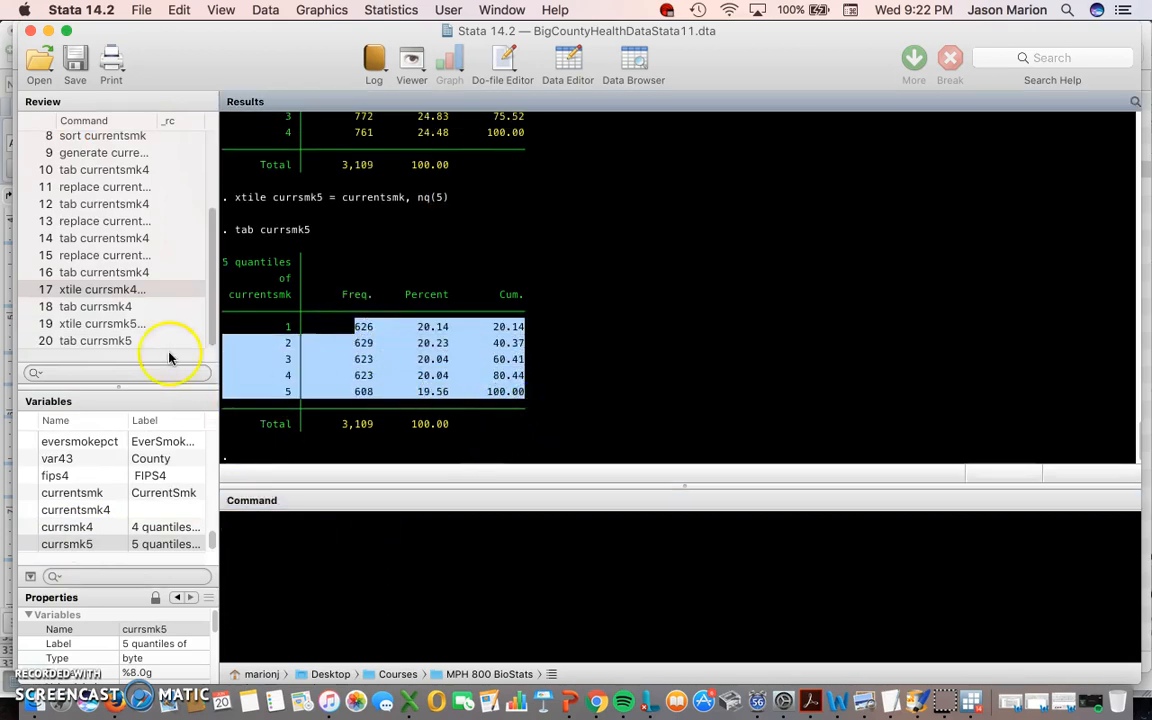
click(333, 543)
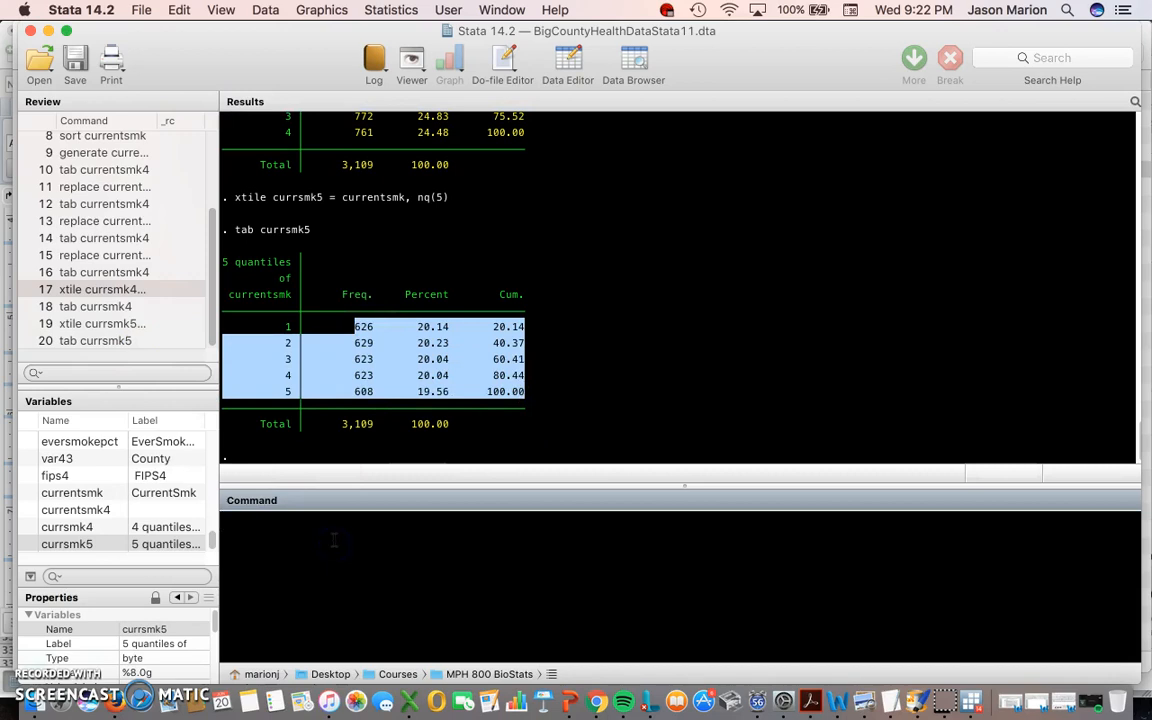
click(257, 13)
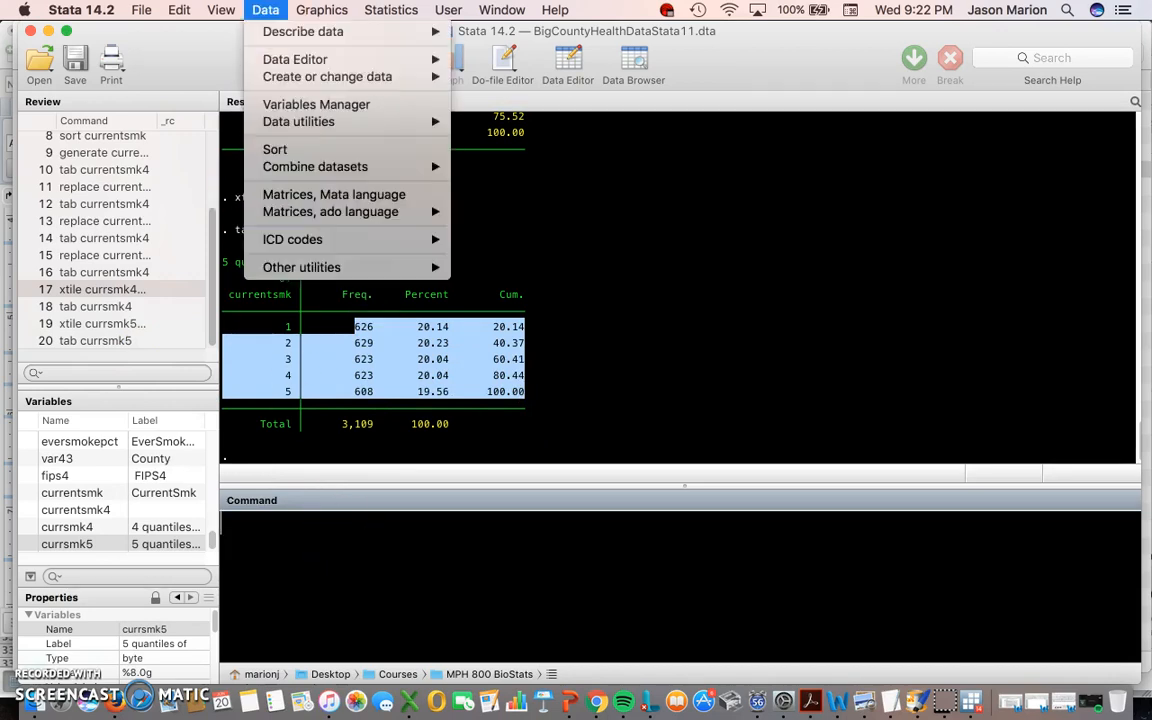
click(293, 13)
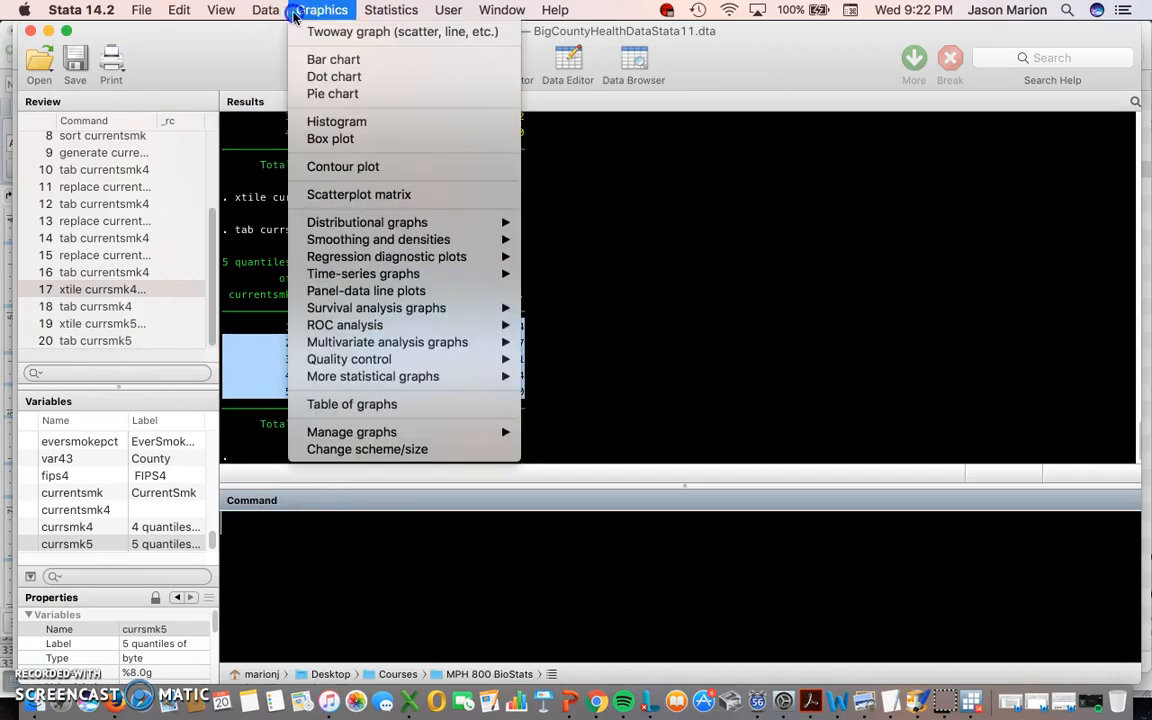
click(325, 59)
click(318, 31)
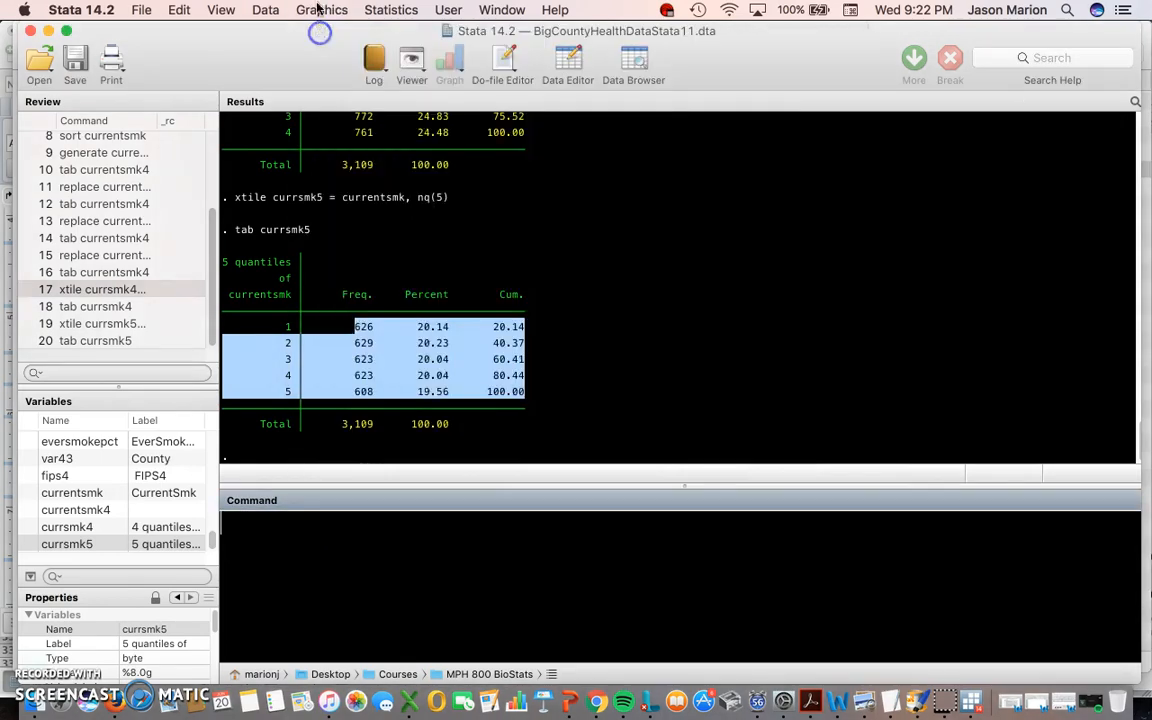
- Start a vertical box plot and choose lifeexpect14 as its variable
click(321, 10)
click(333, 139)
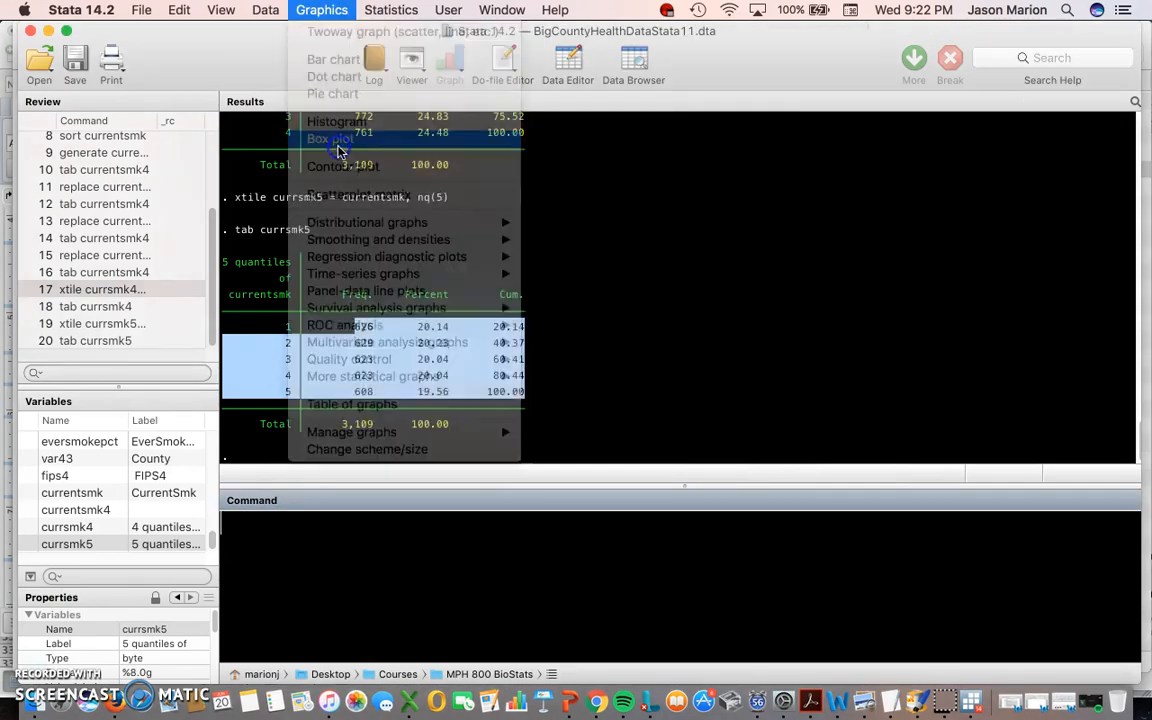
click(394, 196)
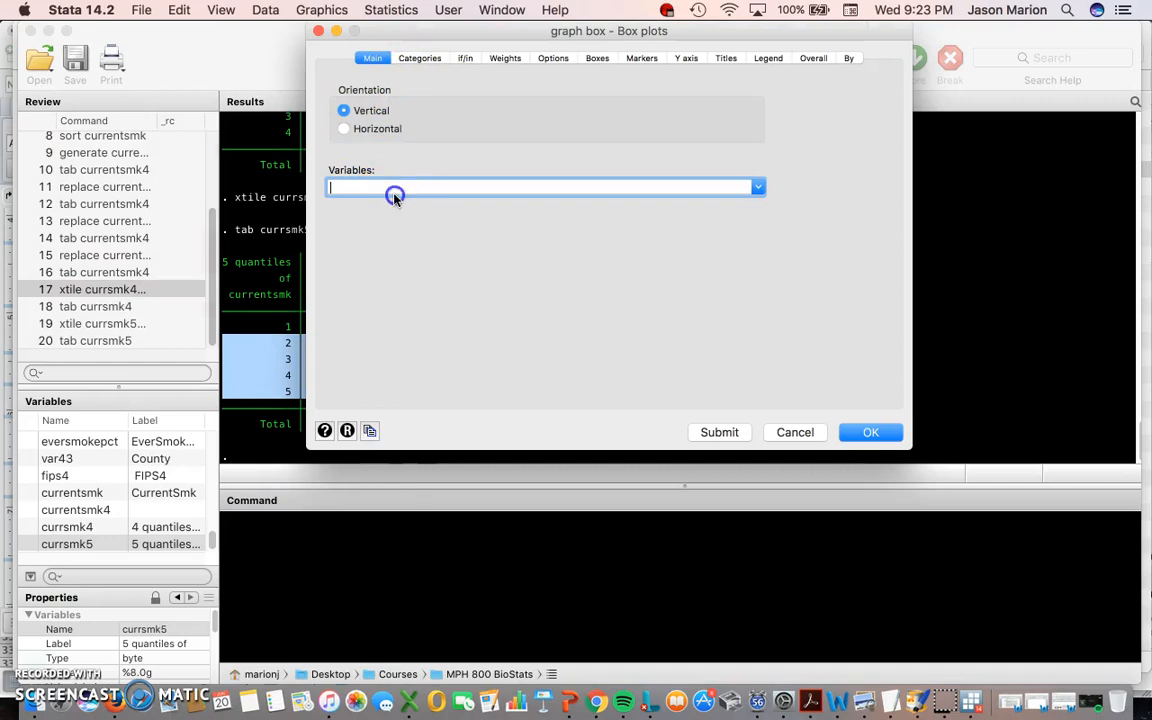
click(761, 189)
scroll(615, 255, down, 3)
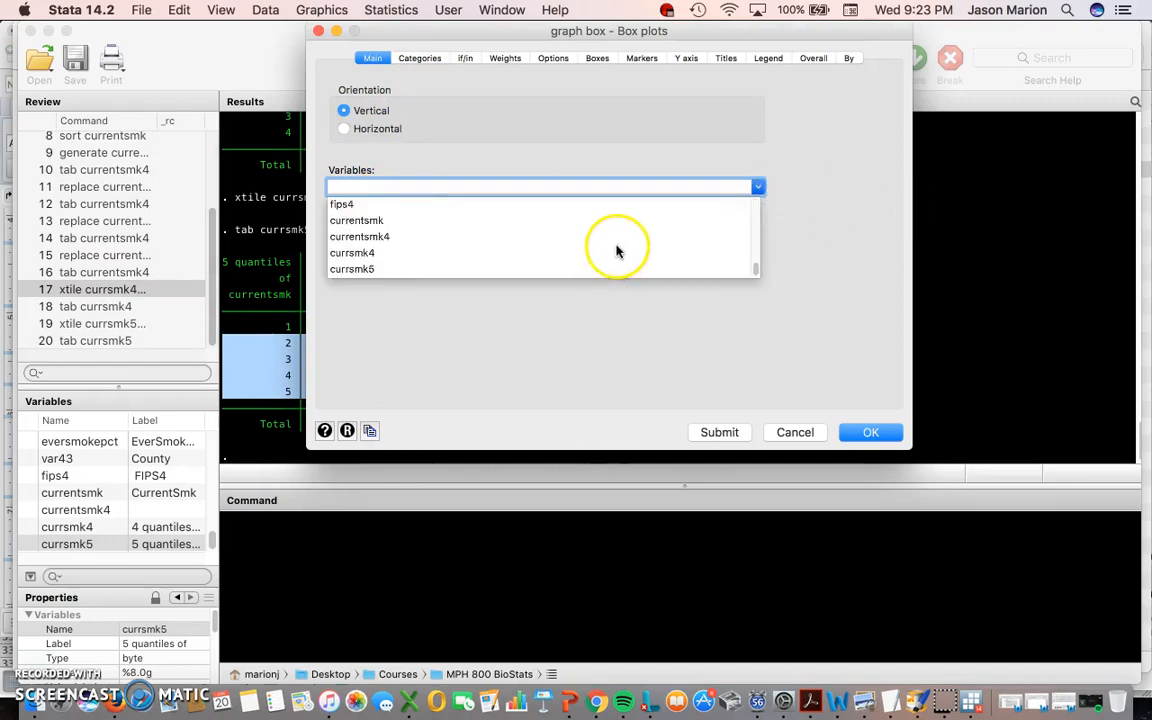
scroll(377, 258, up, 1)
scroll(380, 257, up, 3)
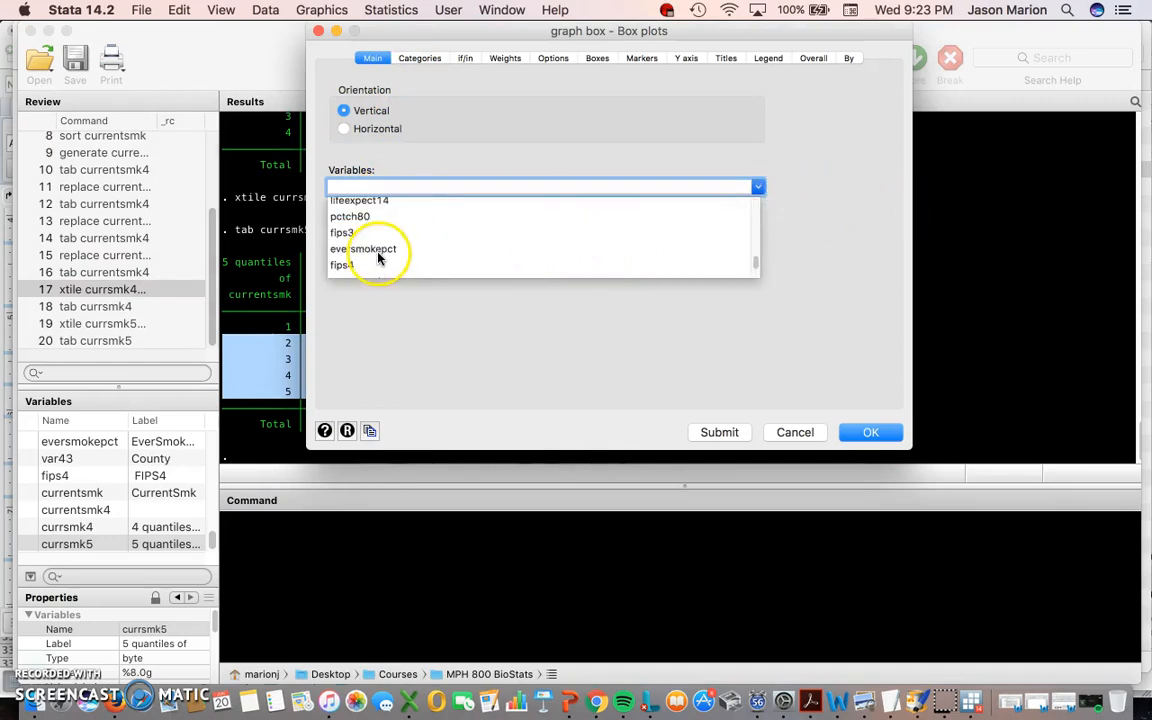
click(362, 199)
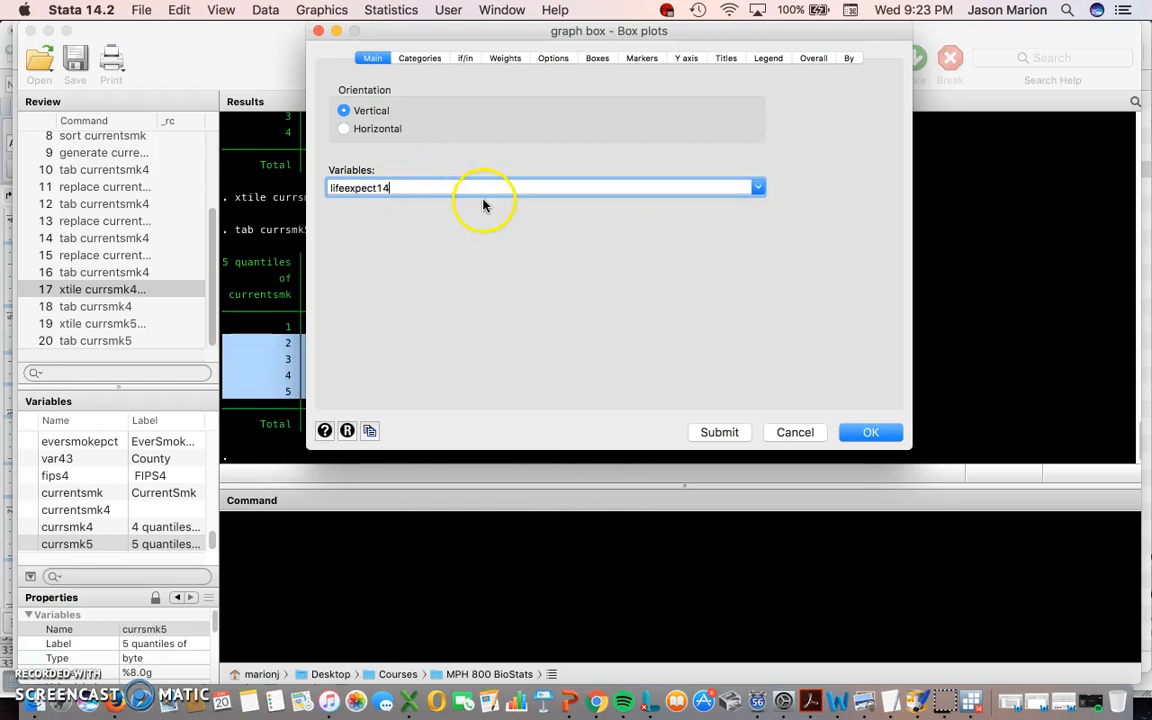
- Group the box plot by currentsmk4 as Group 1, draw it, compare the four boxes, and close the graph
click(415, 60)
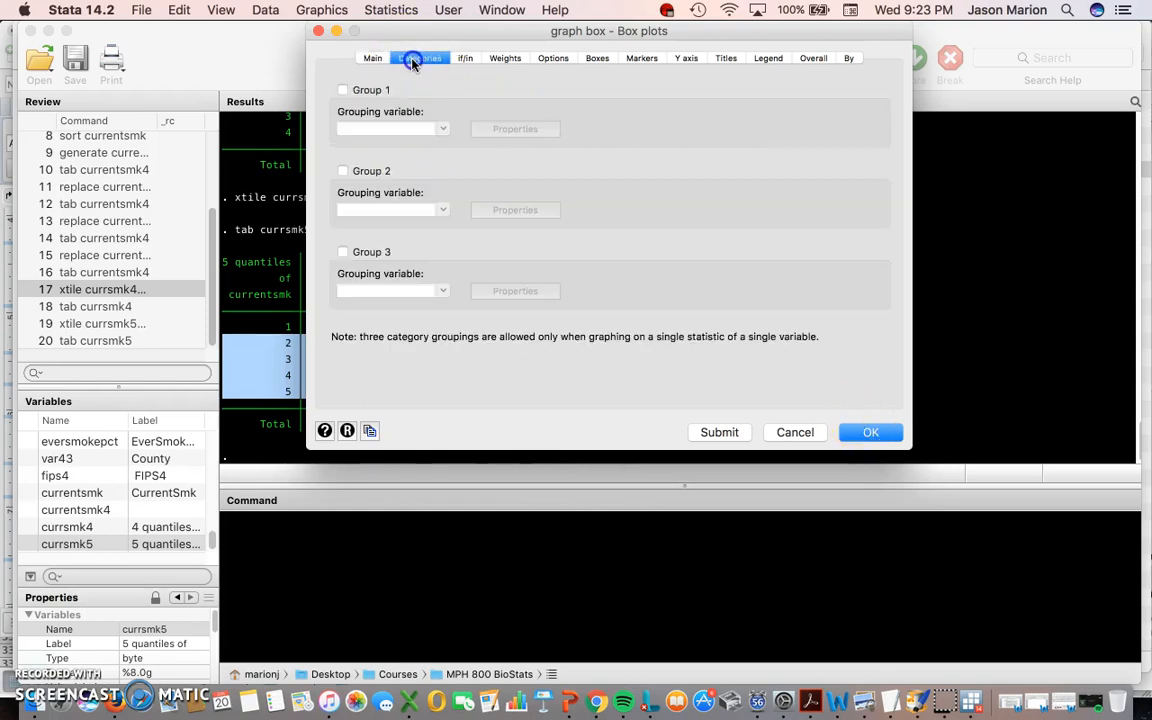
click(343, 90)
click(442, 128)
scroll(427, 200, down, 3)
scroll(427, 203, down, 5)
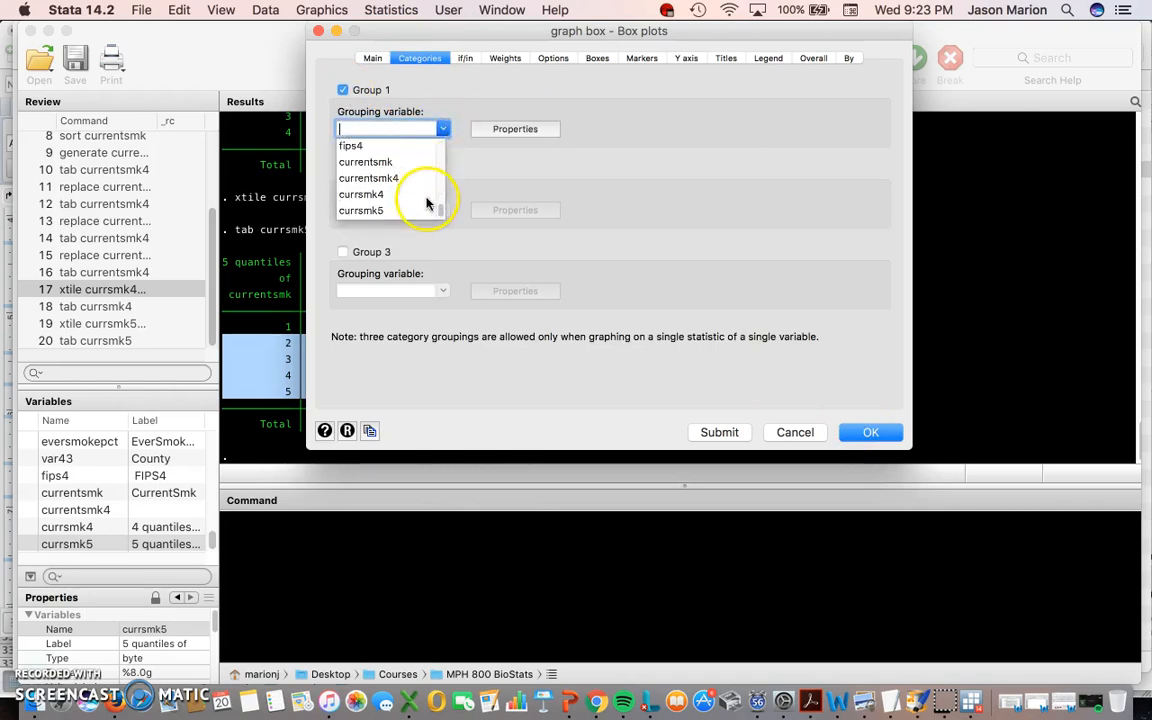
click(376, 179)
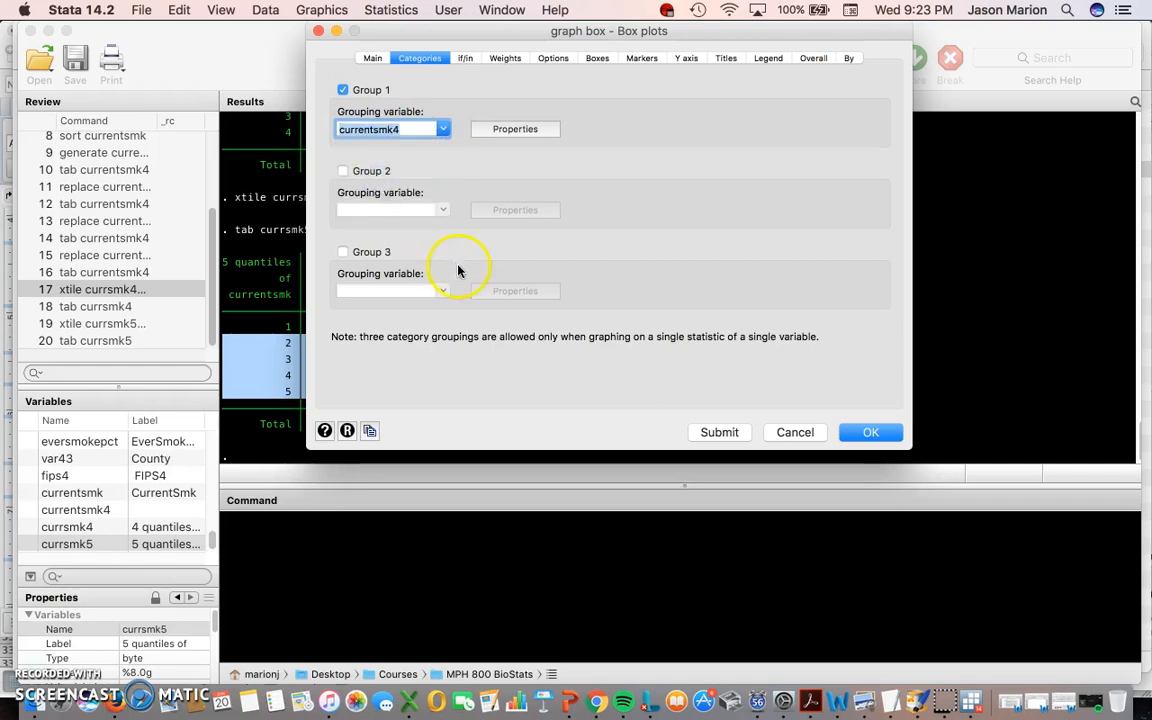
click(869, 434)
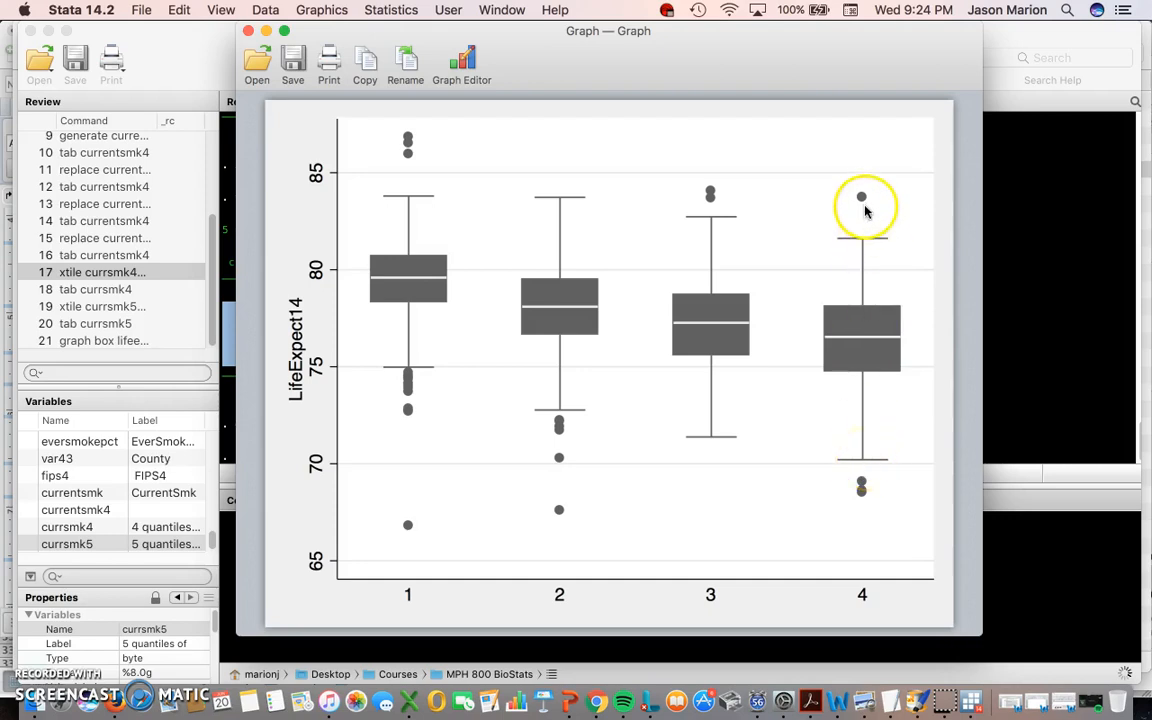
click(249, 32)
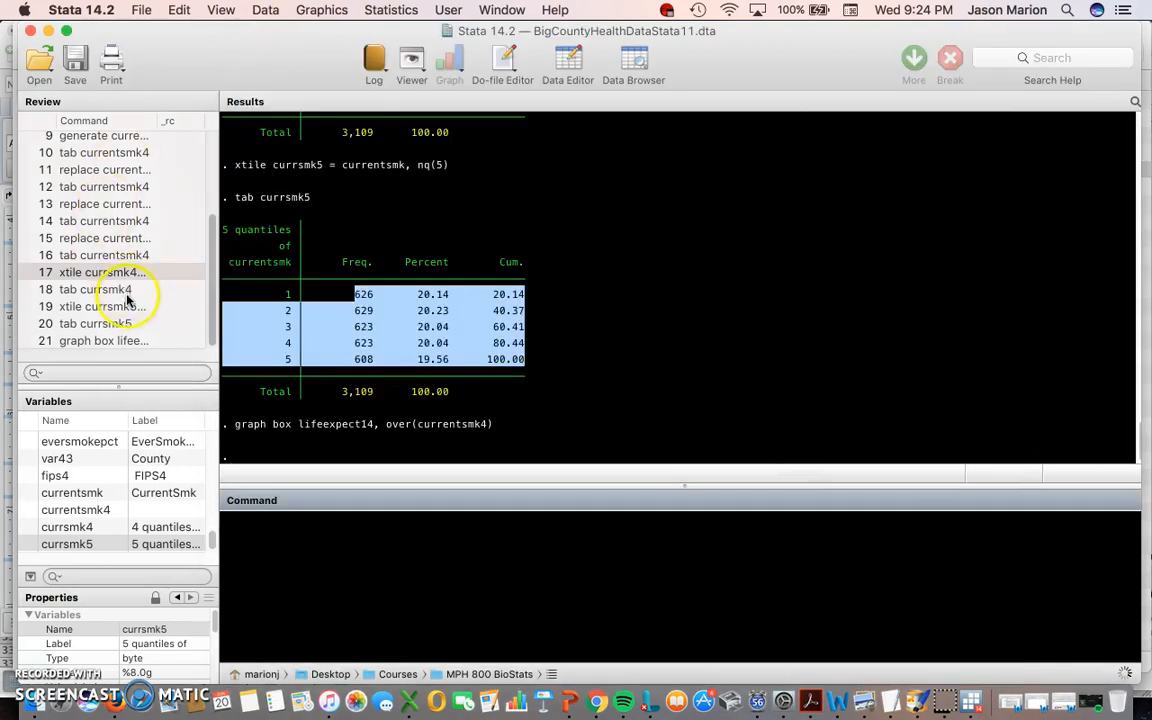
- Recall the box plot command, replace the grouping variable with currsmk5, run it, examine the graph, and close it
click(120, 340)
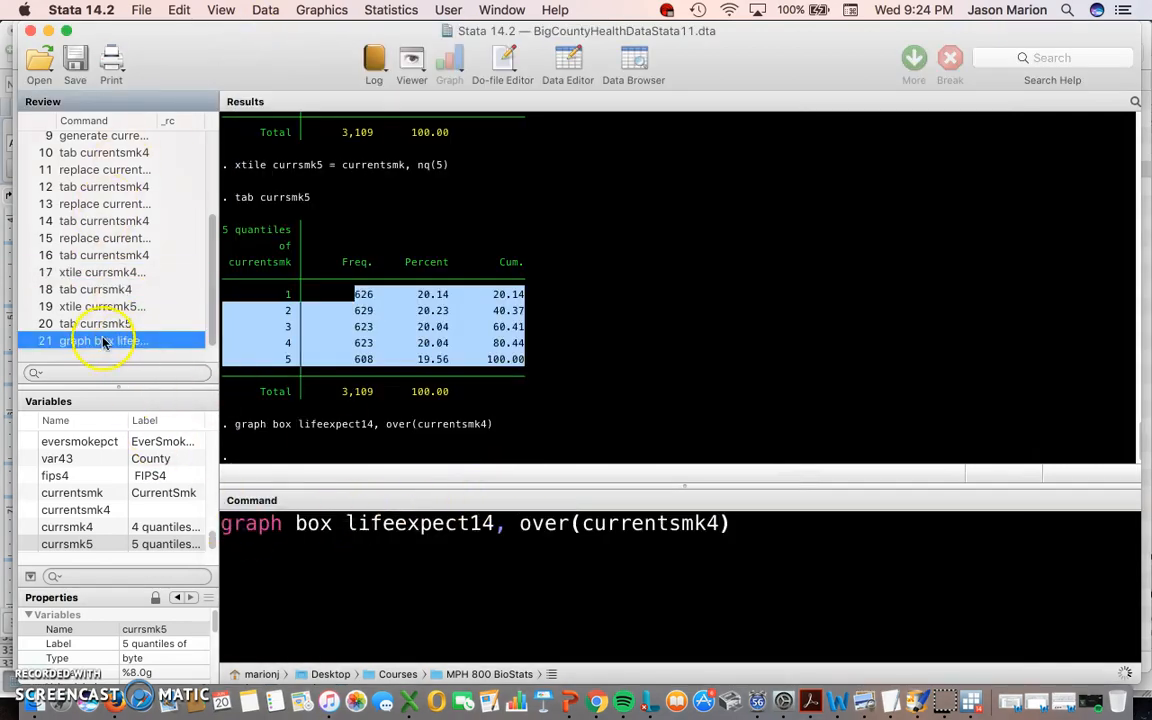
drag(583, 523, 724, 527)
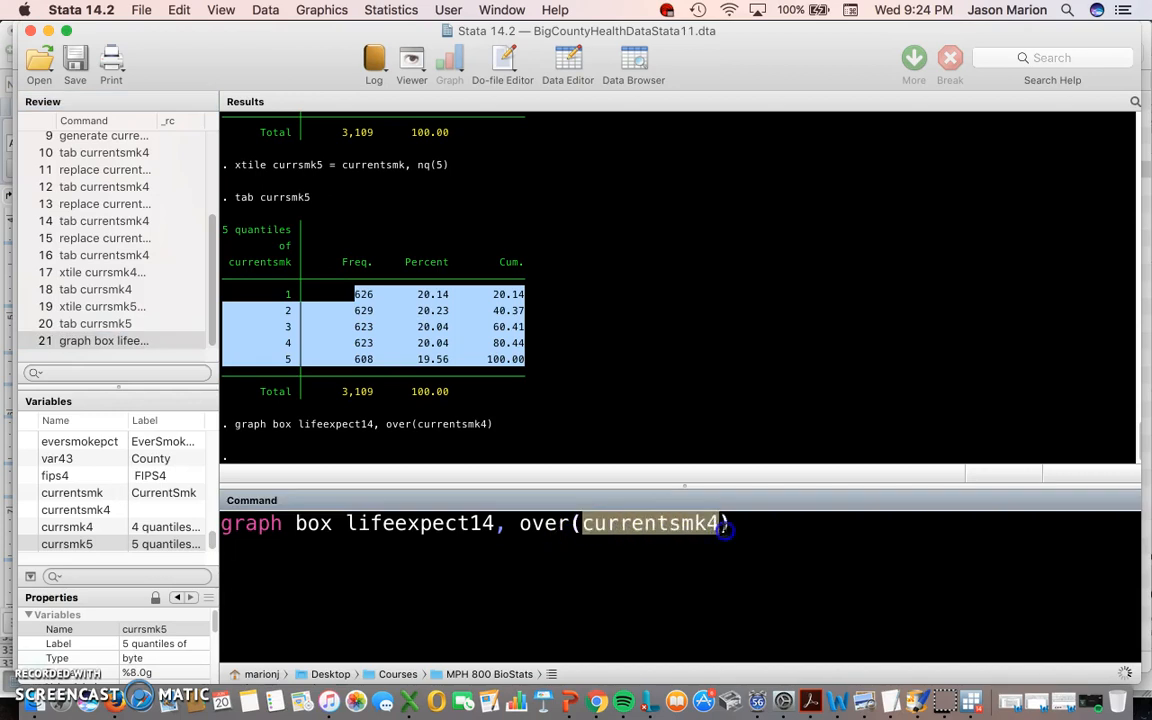
click(81, 549)
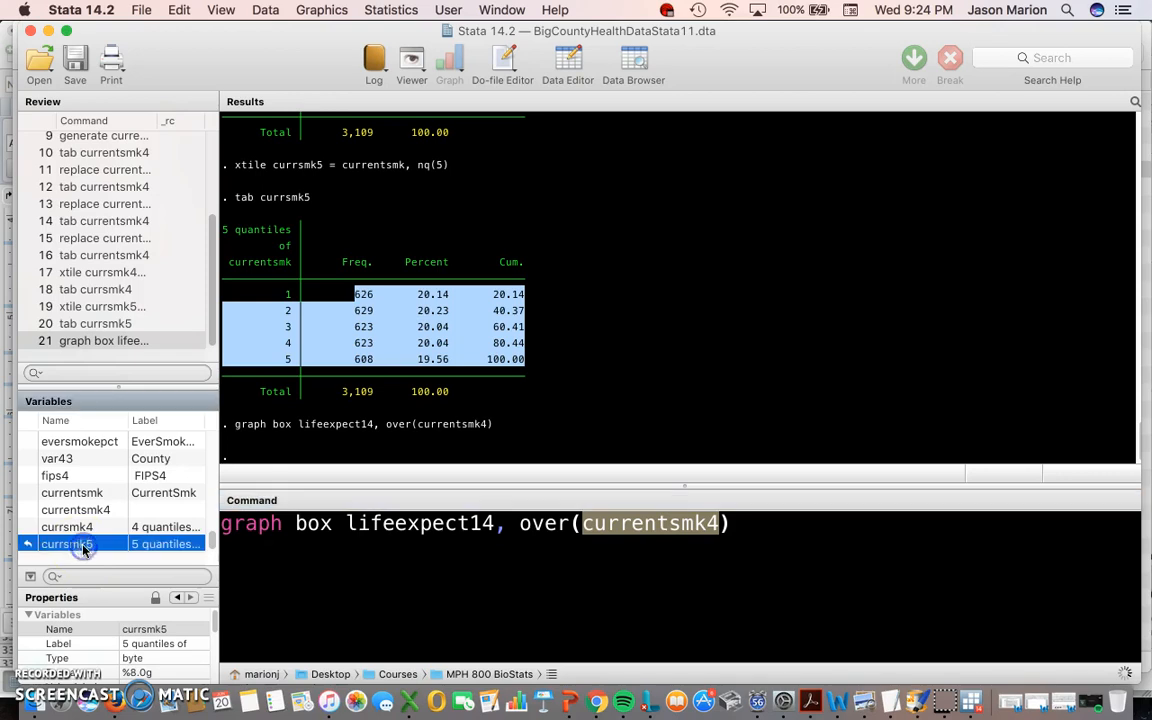
double_click(83, 548)
key(Return)
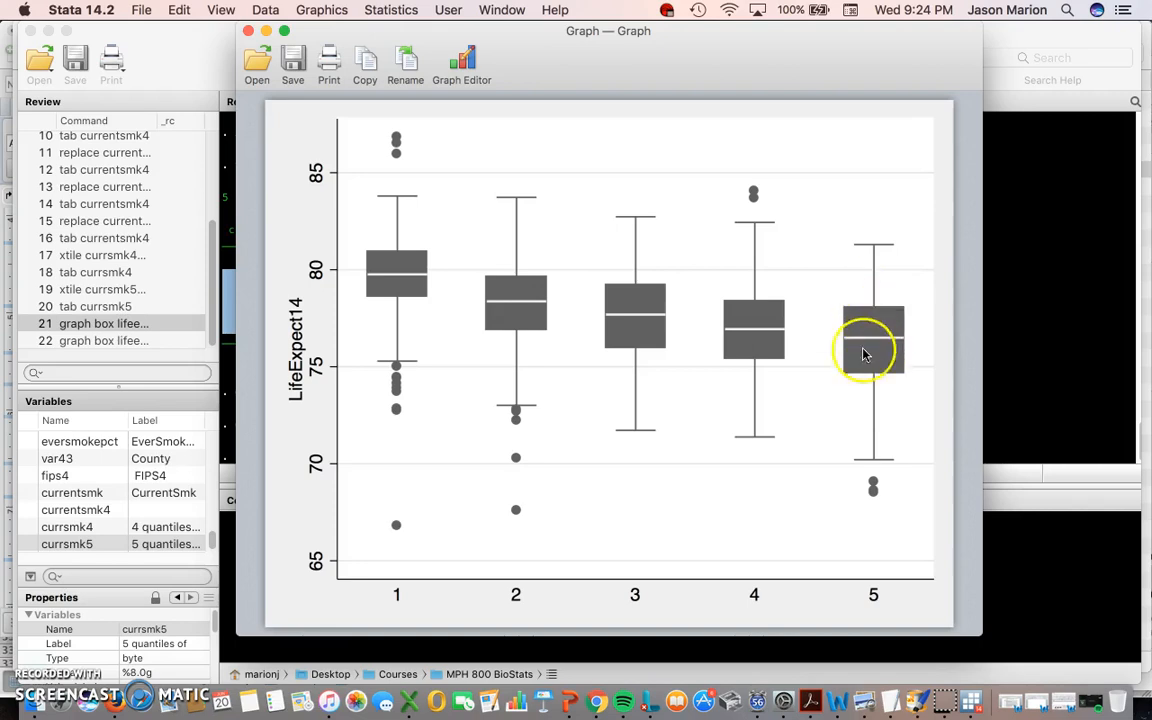
click(250, 32)
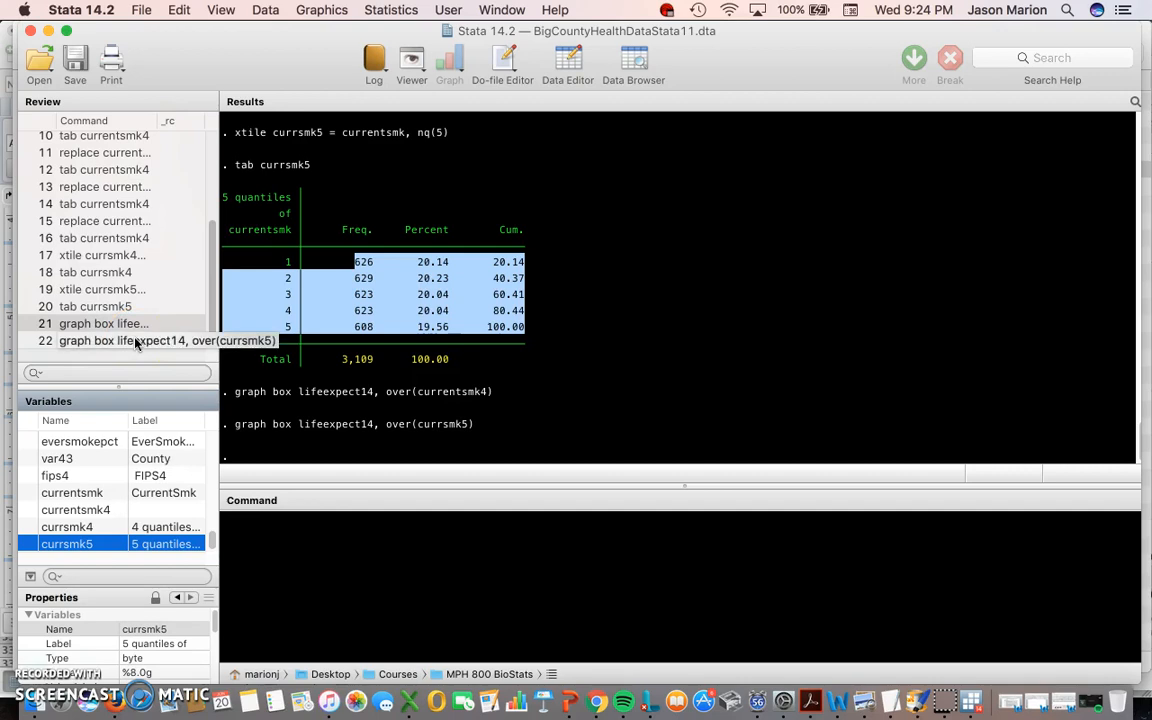
- Start a new command with scatter, trimming the plot ending from the command name
click(321, 569)
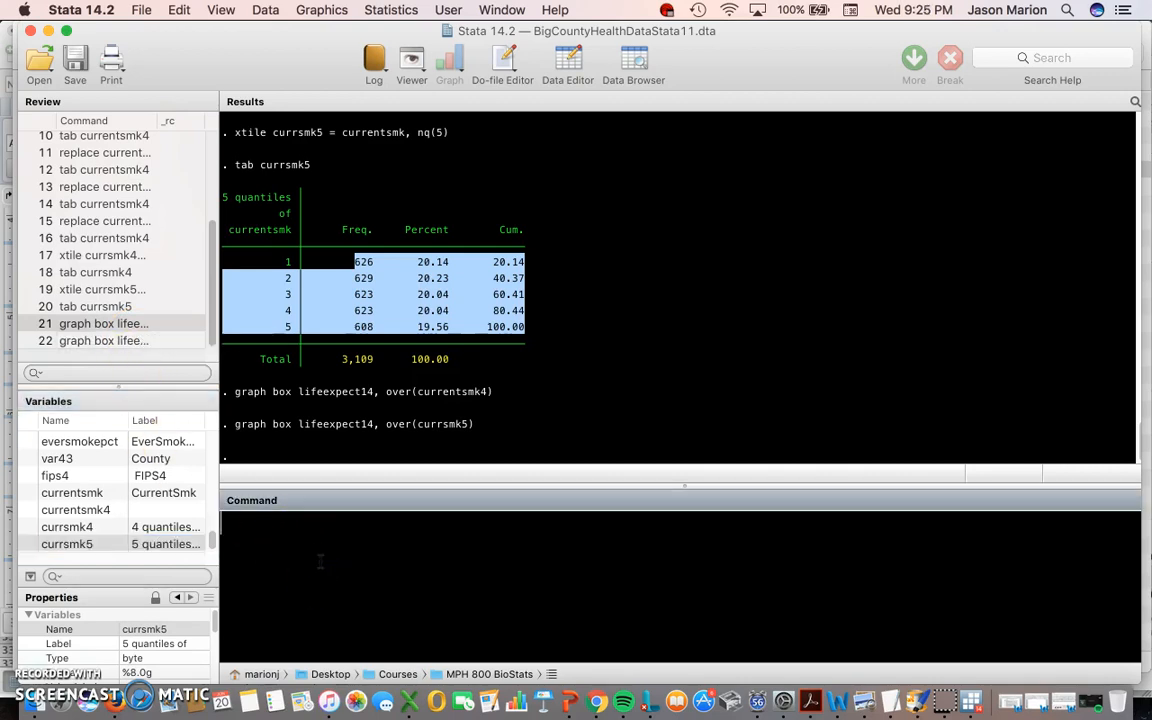
click(112, 541)
click(394, 630)
text(scatterplot)
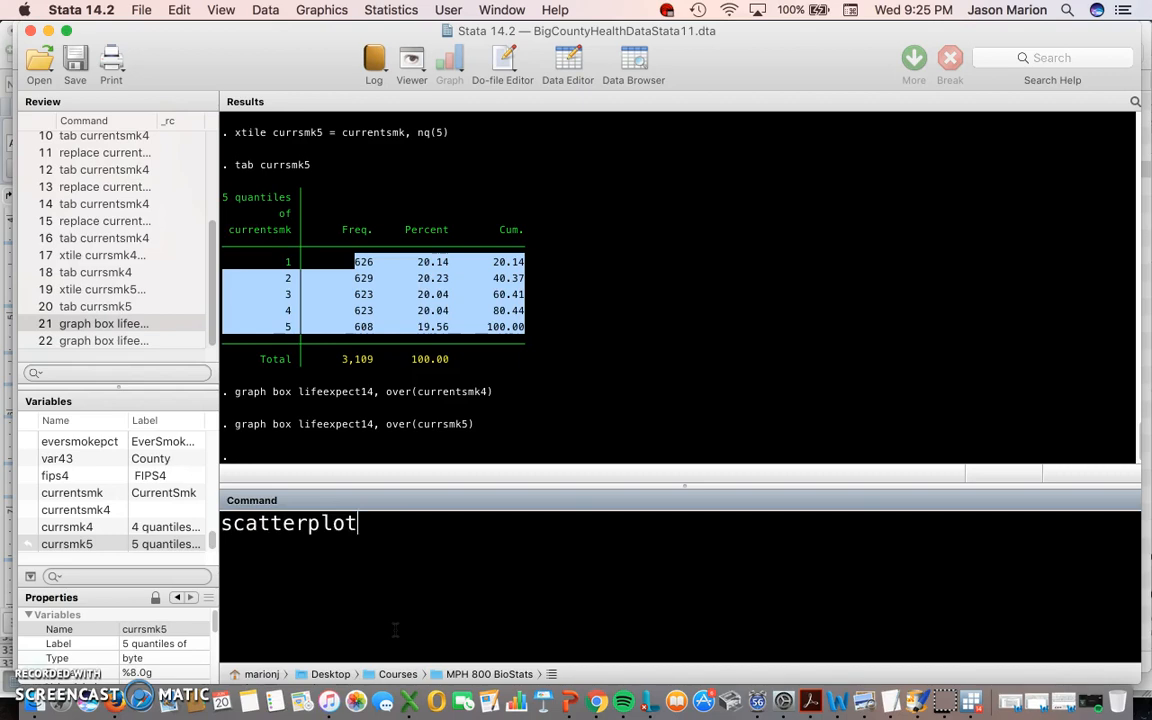
key(BackSpace)
key(BackSpace)
key(BackSpace)
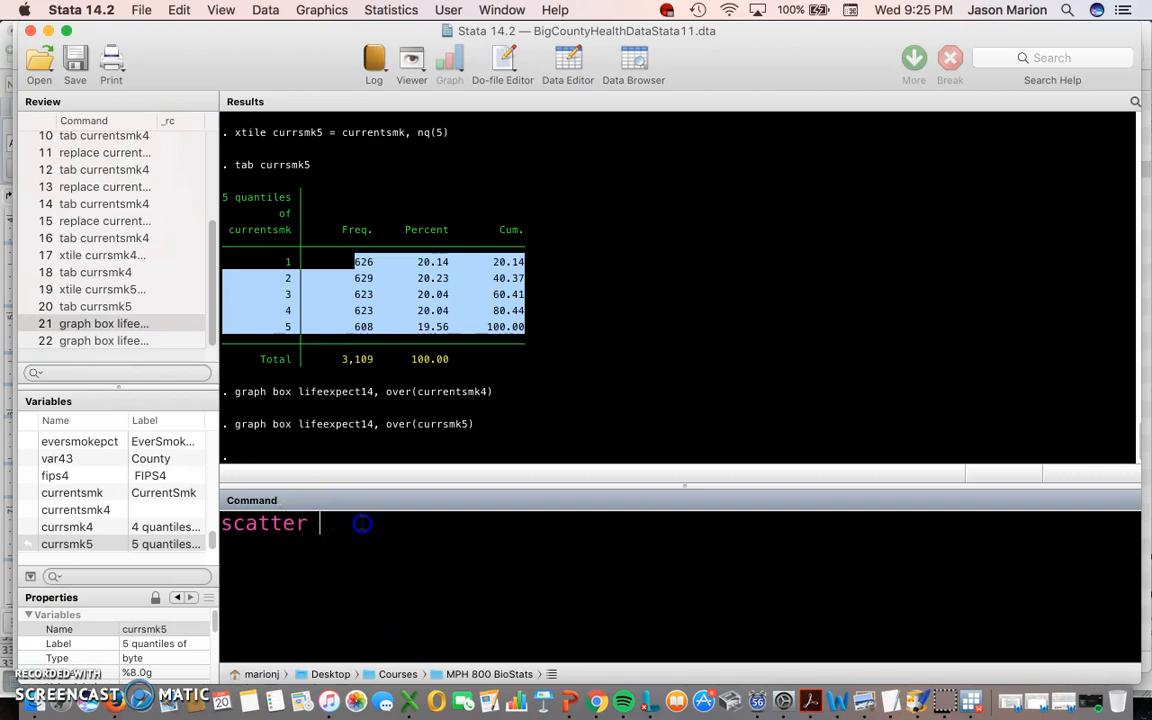
click(316, 525)
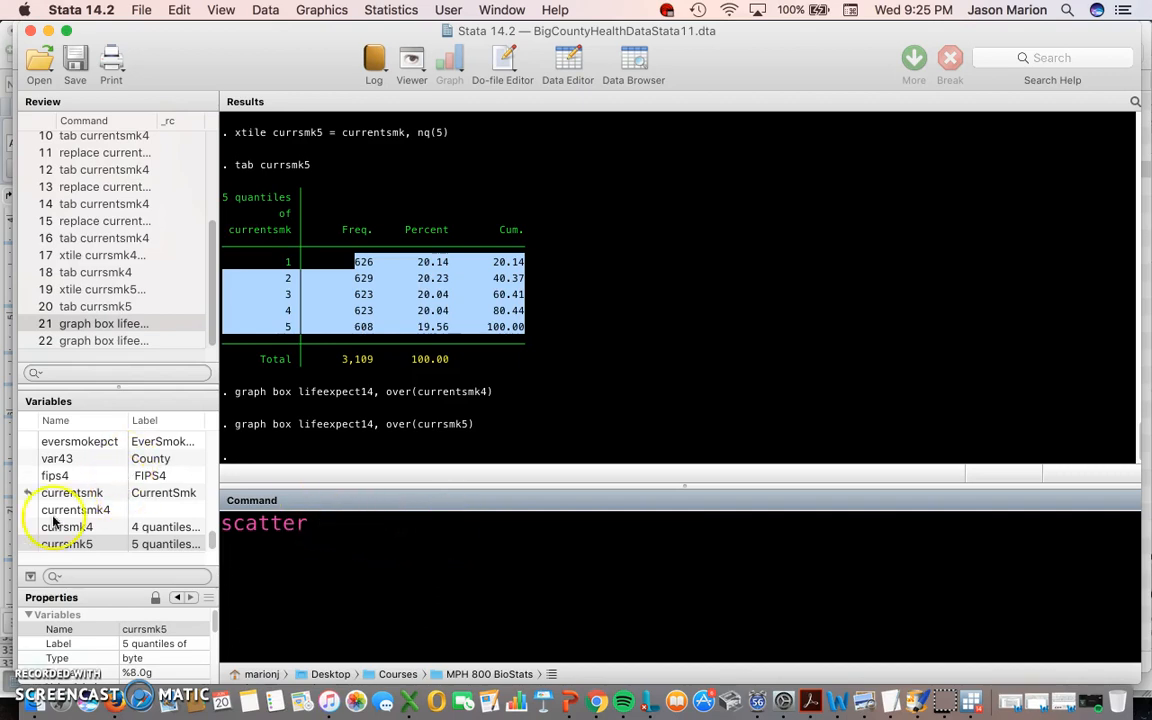
- Complete the scatter command with lifeexpect14 and eversmokepct, run it, and close the resulting graph
scroll(80, 500, up, 3)
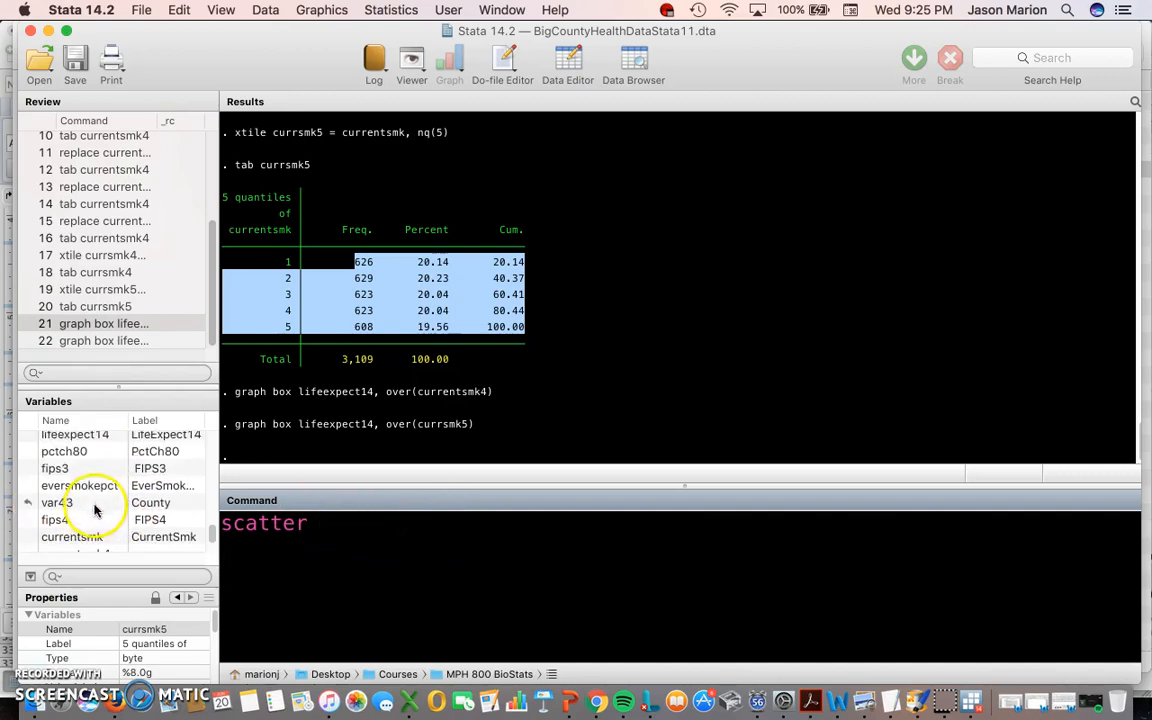
click(137, 437)
click(467, 530)
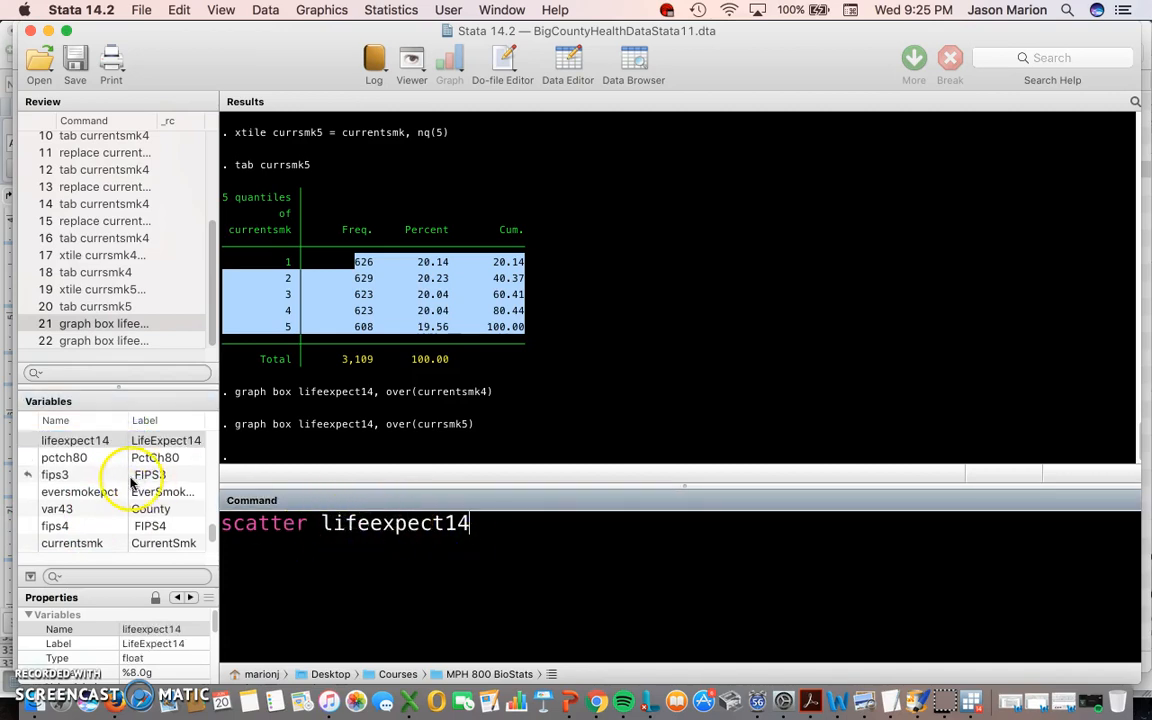
scroll(89, 515, up, 1)
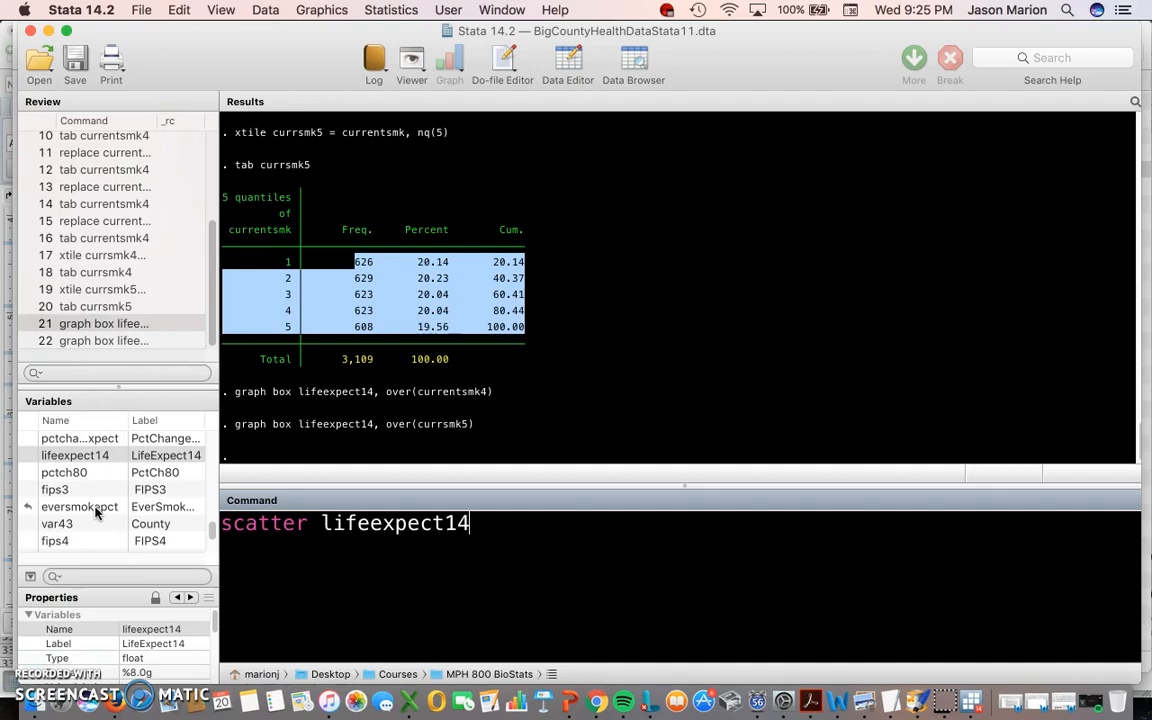
double_click(97, 513)
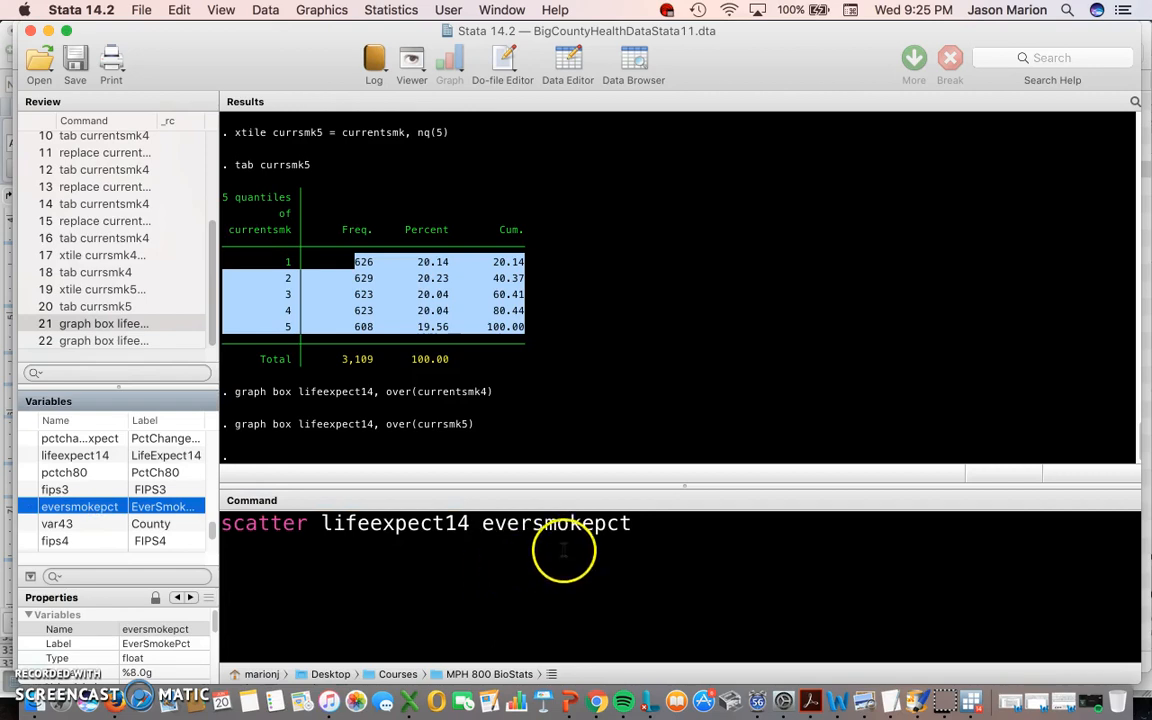
click(650, 532)
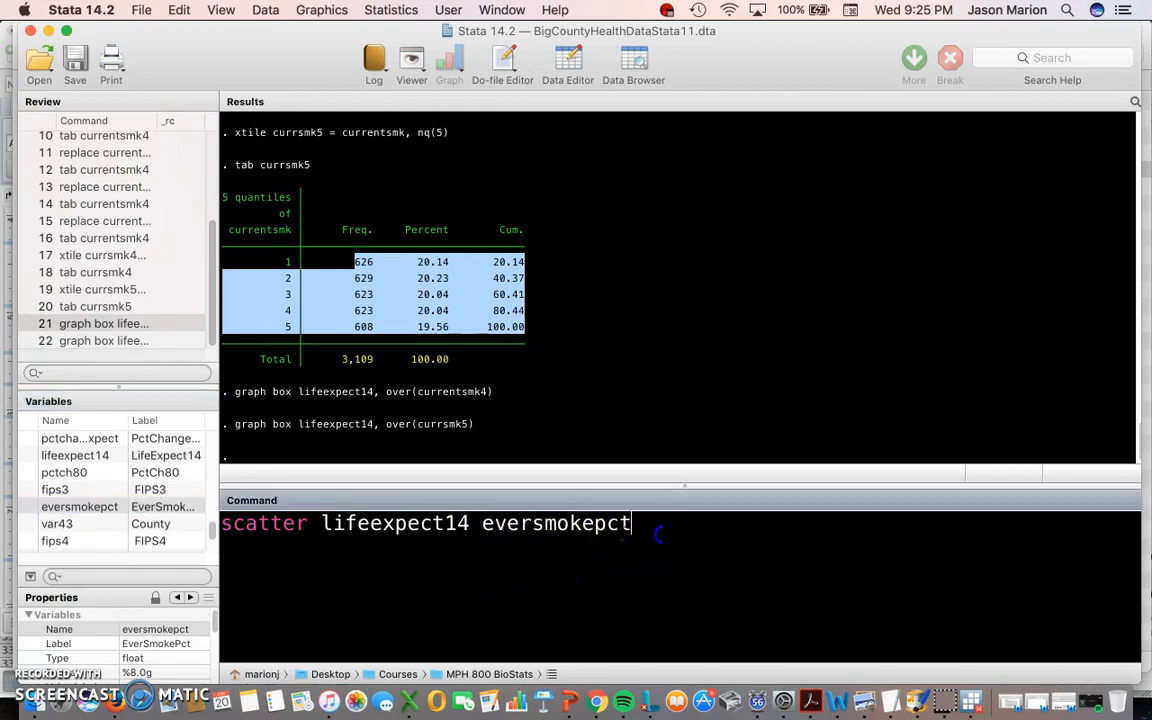
key(Return)
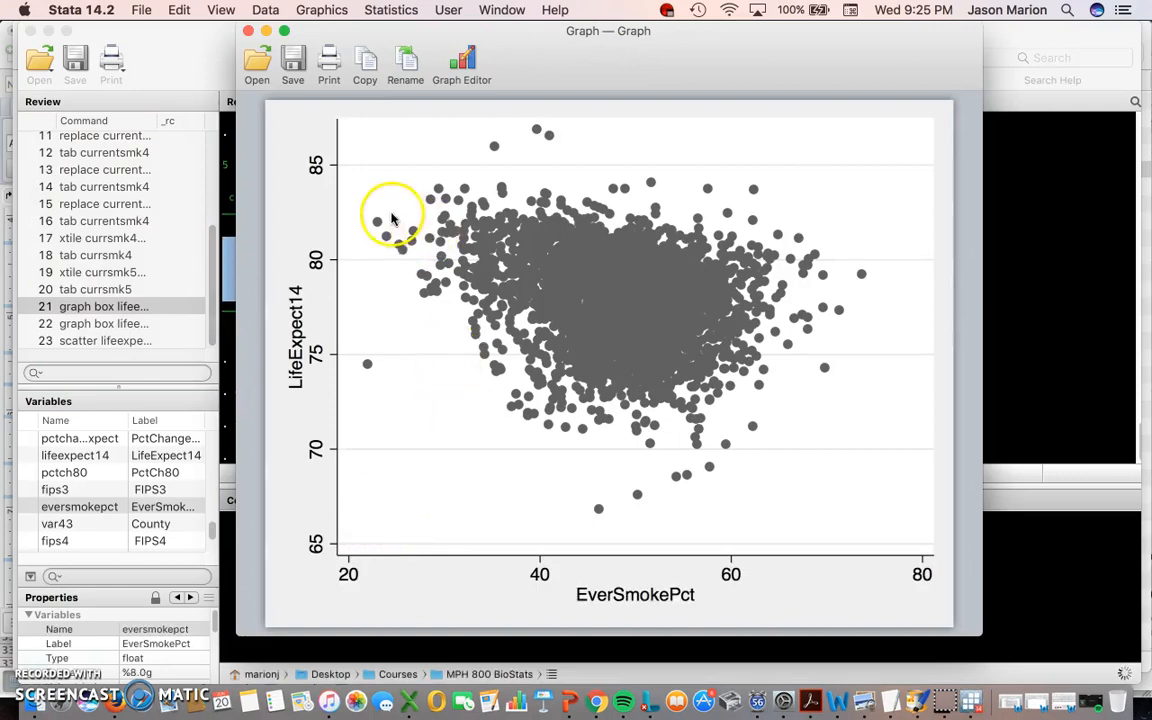
click(251, 33)
- Recall the scatter command, replace eversmokepct with currsmk5, run it, examine the graph, and close it
click(112, 338)
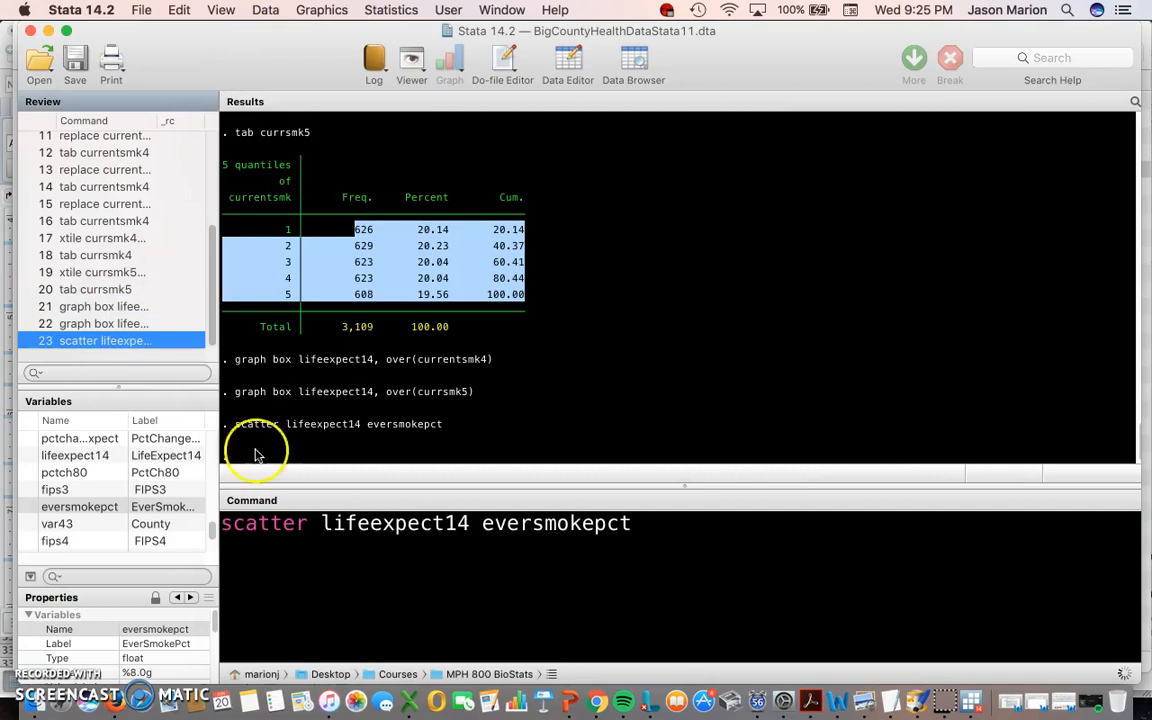
drag(489, 533, 663, 533)
double_click(490, 523)
scroll(60, 510, down, 2)
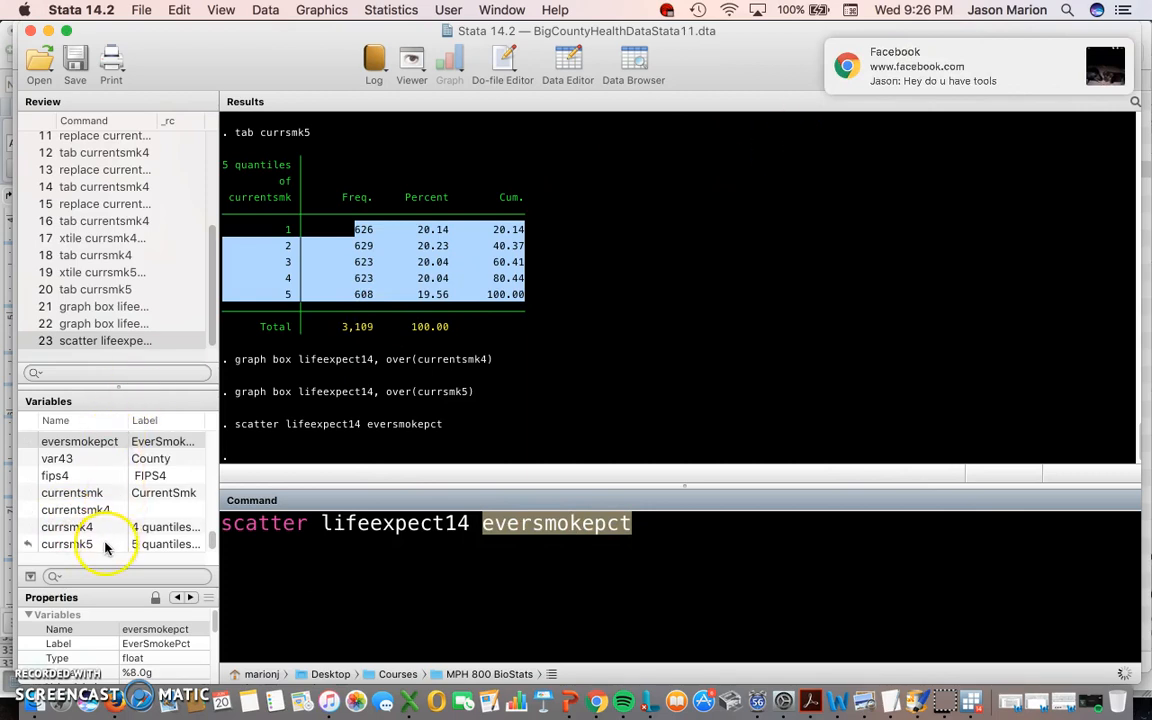
double_click(105, 545)
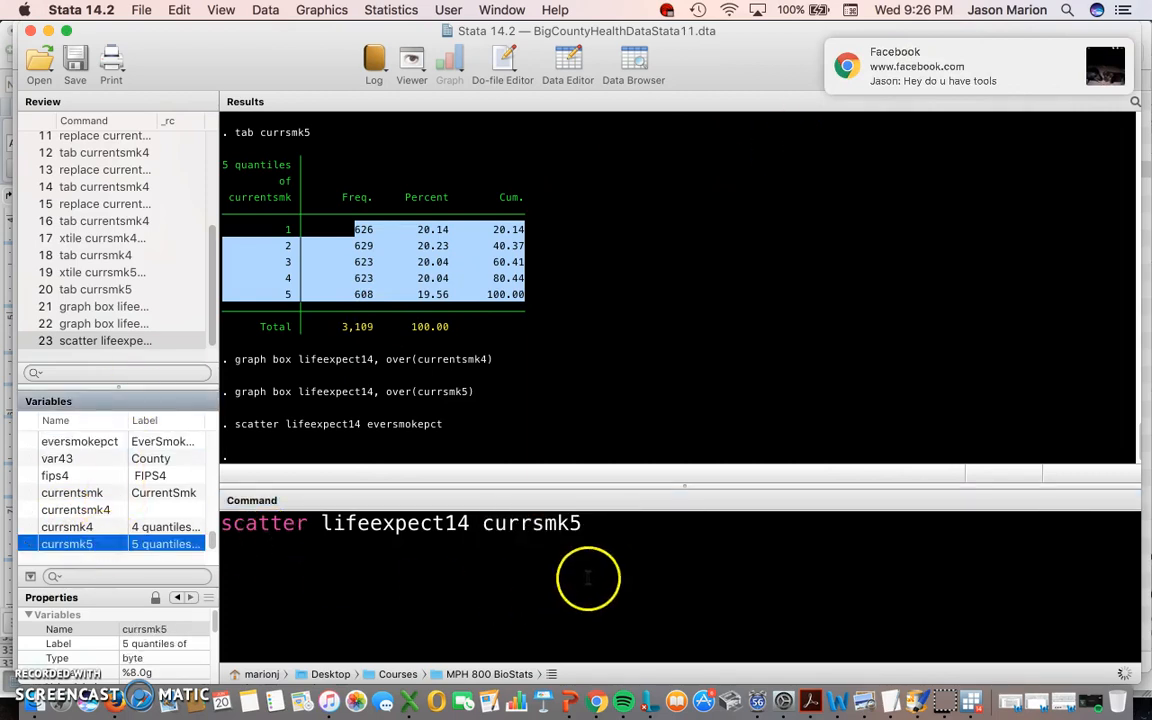
click(628, 545)
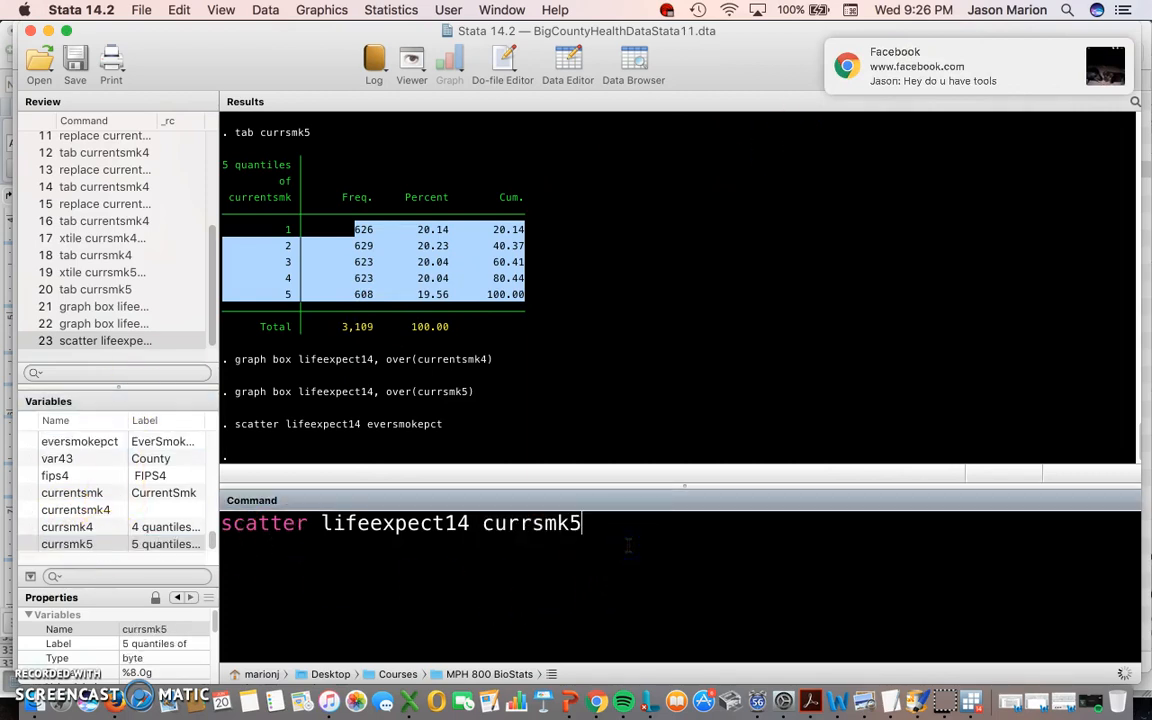
key(Return)
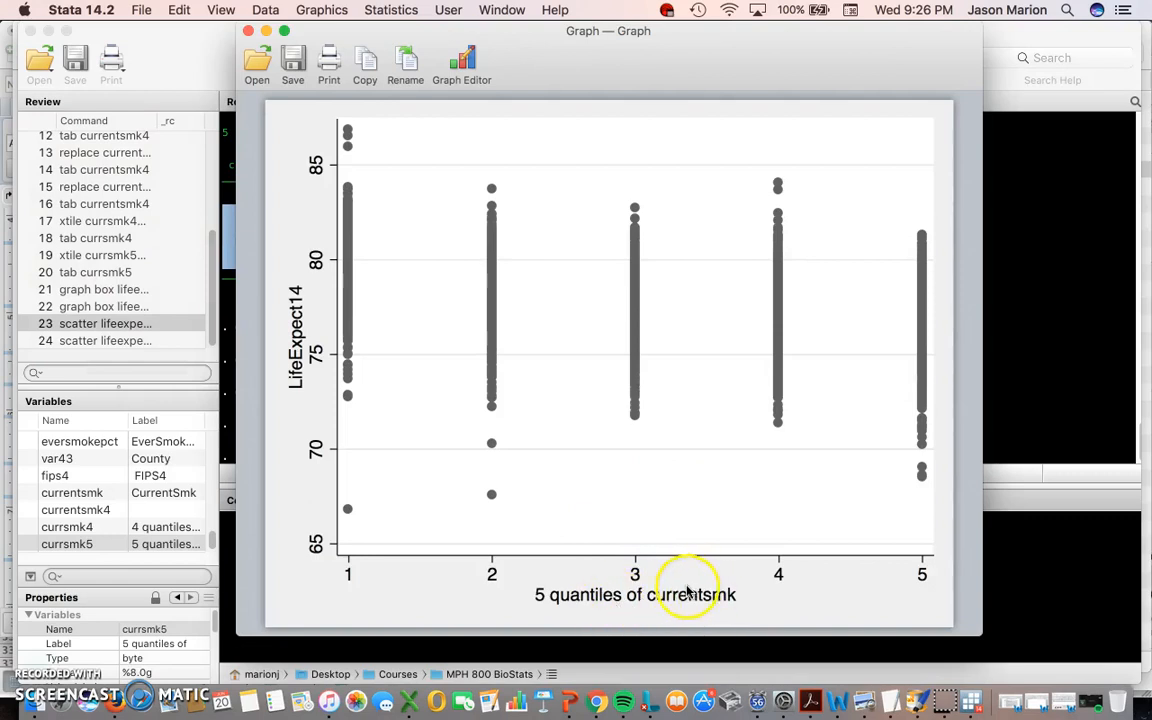
click(249, 32)
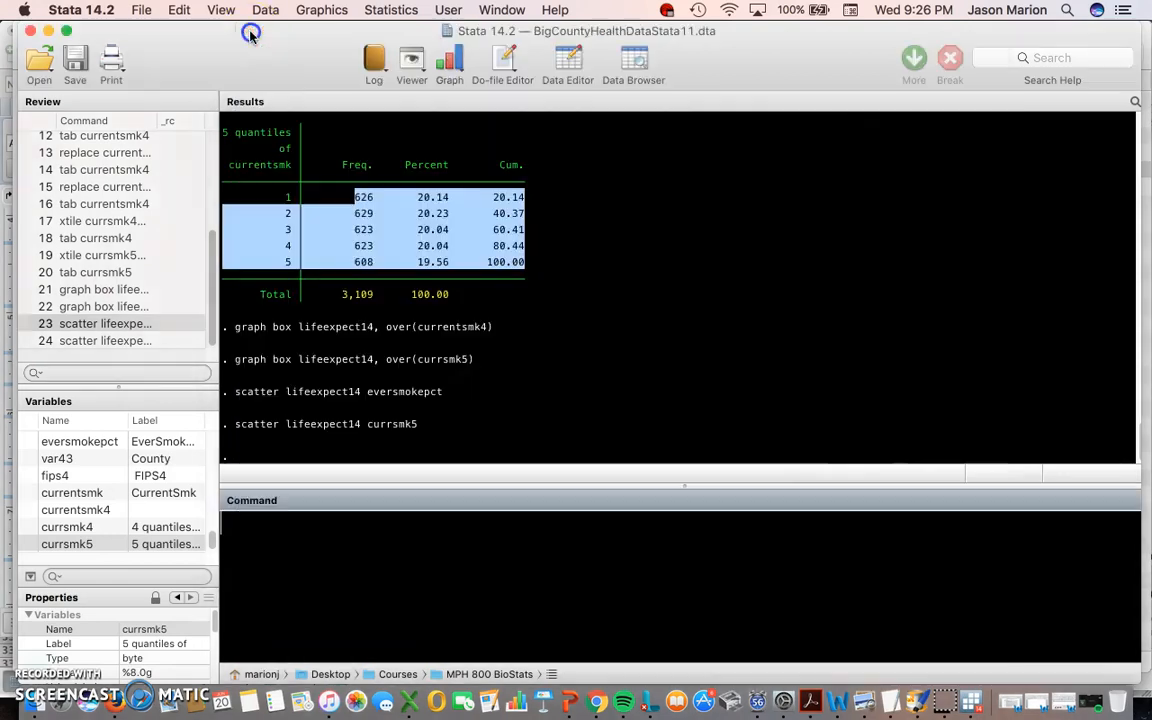
- Recall the scatter command for eversmokepct, replace that variable with currentsmk, run it, and return from the graph to the main window
click(120, 323)
double_click(485, 523)
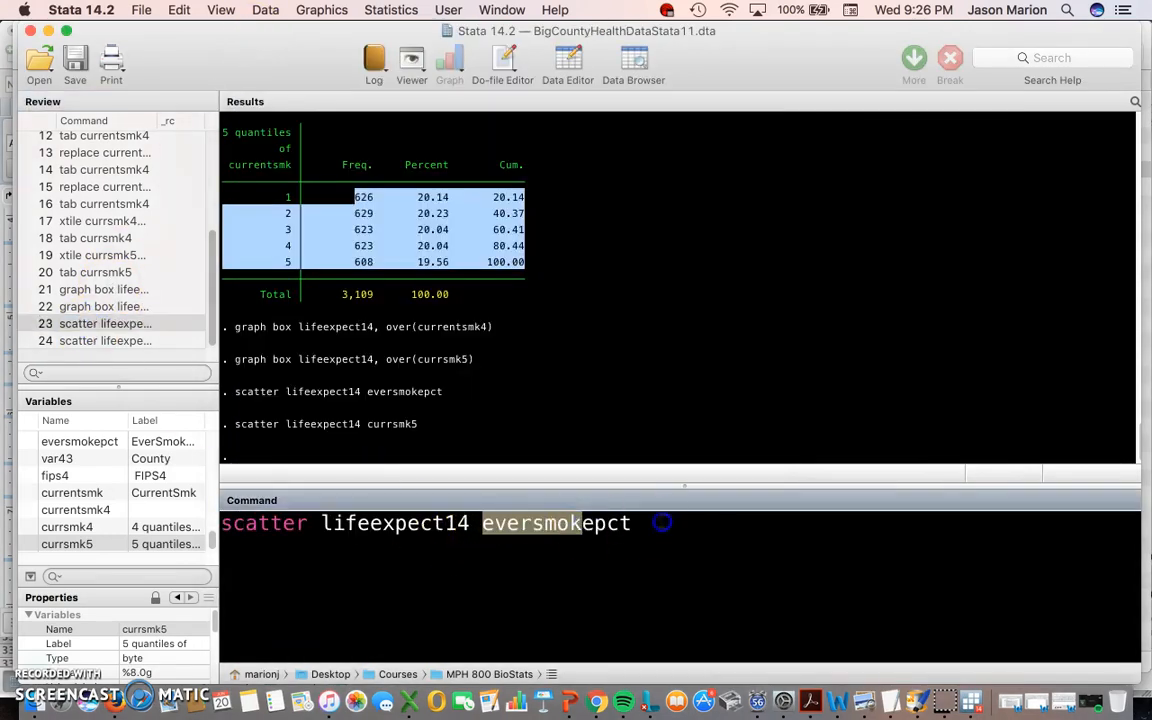
scroll(93, 477, up, 1)
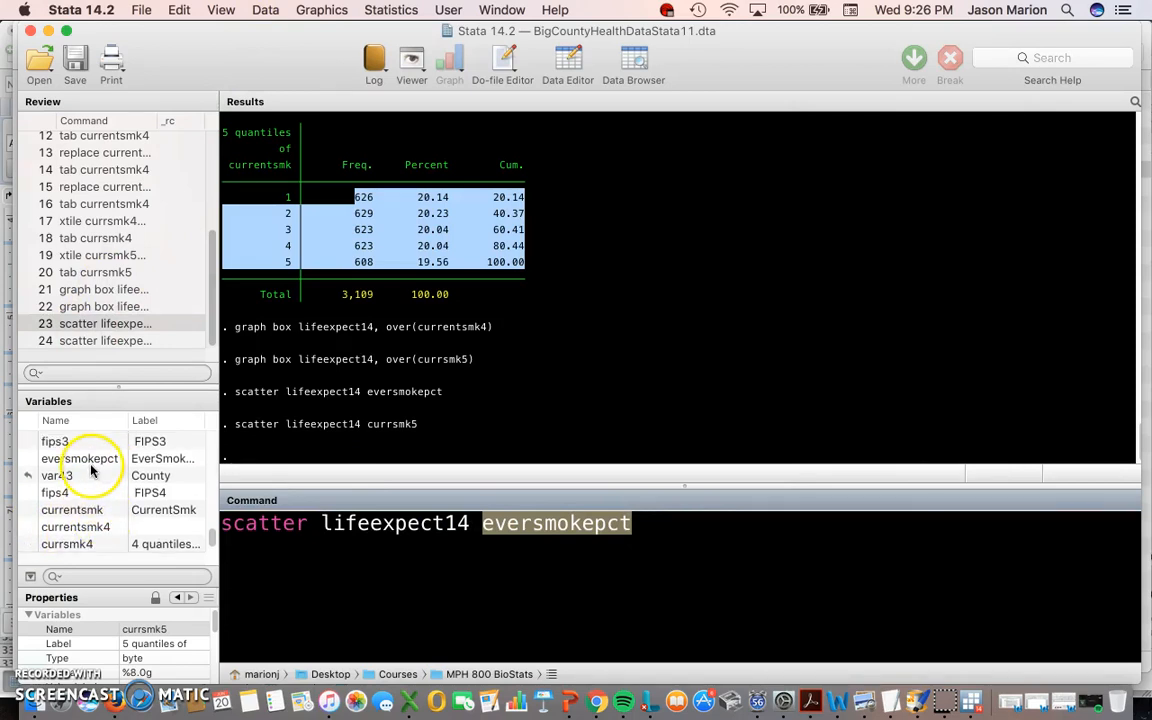
click(78, 458)
click(535, 546)
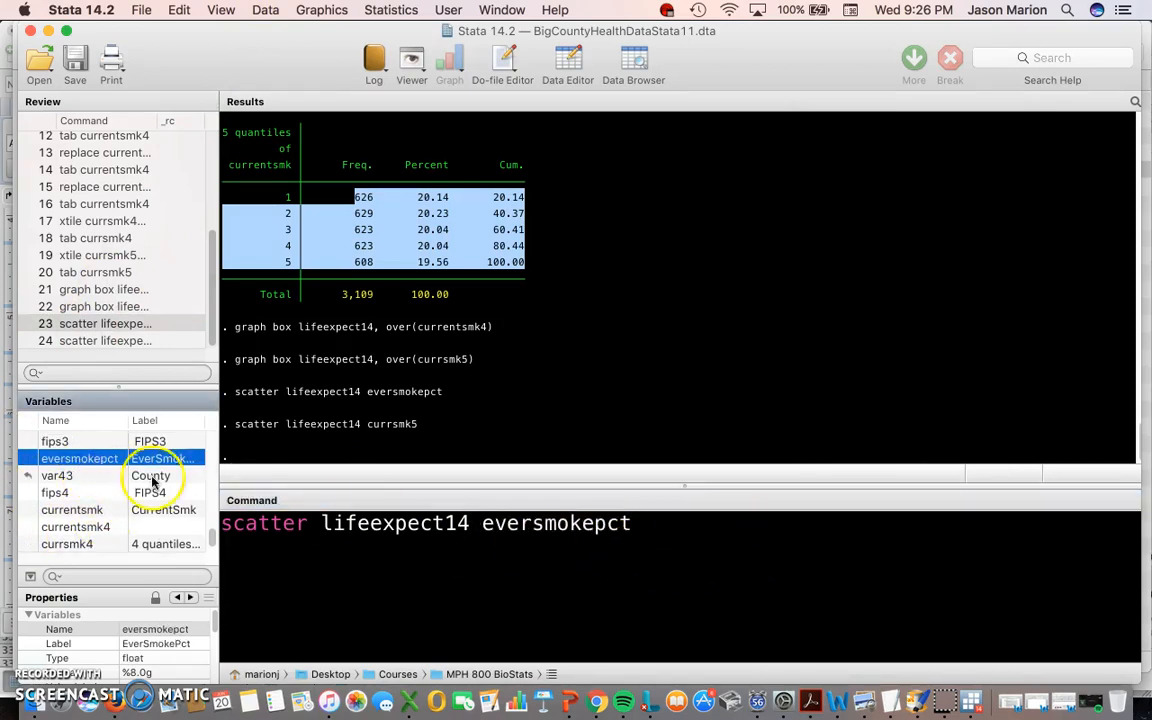
drag(484, 523, 628, 523)
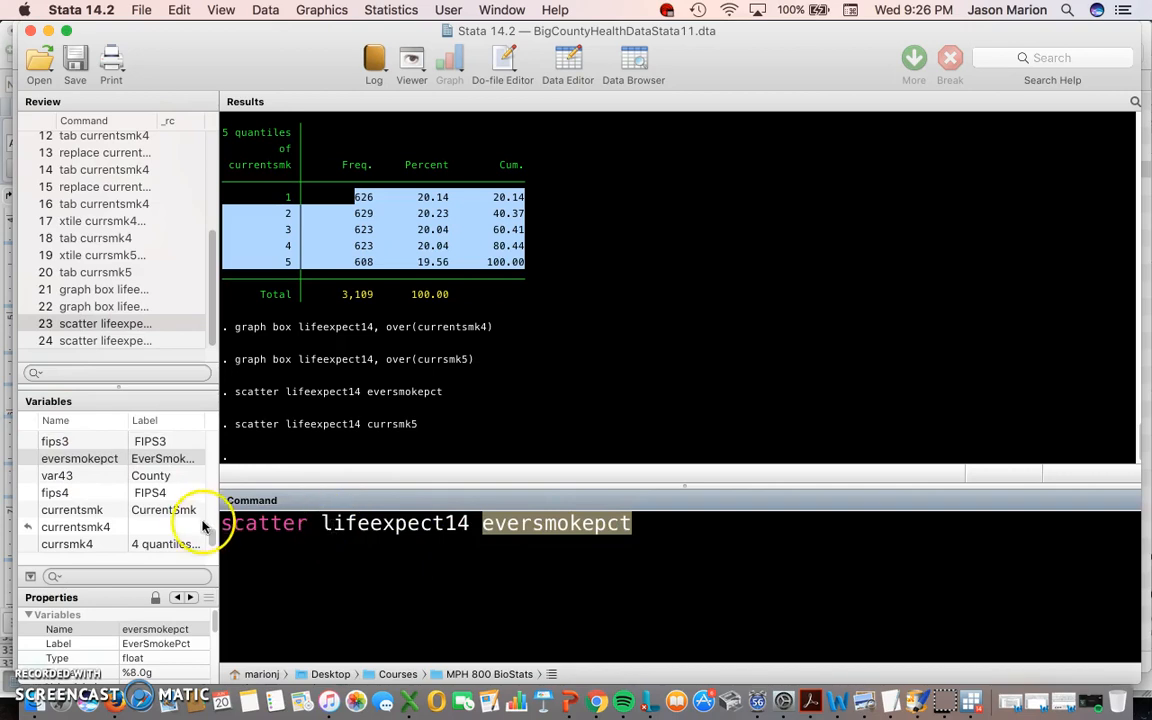
key(BackSpace)
double_click(66, 511)
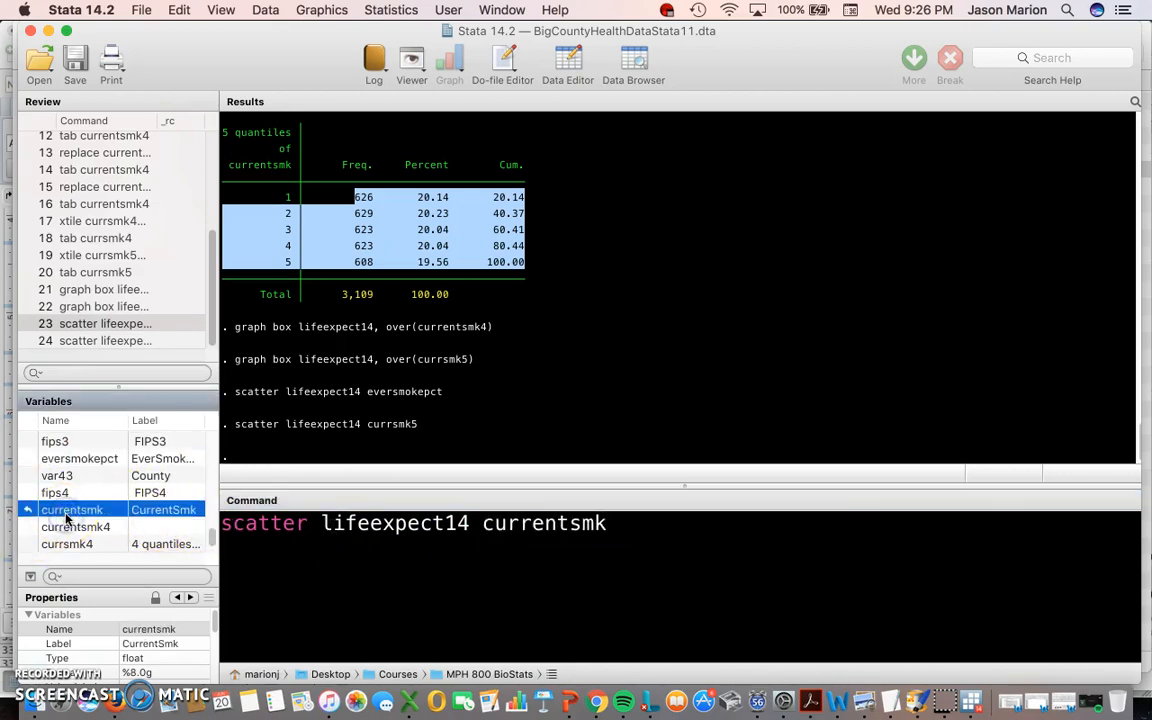
key(Return)
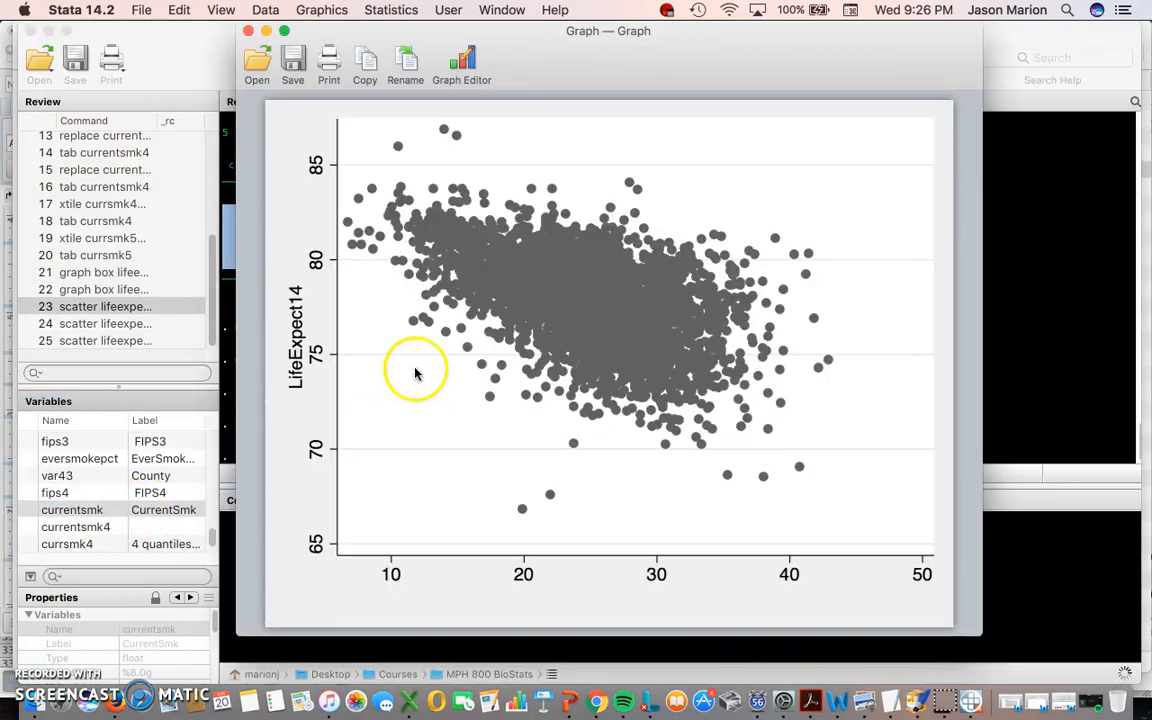
click(1036, 599)
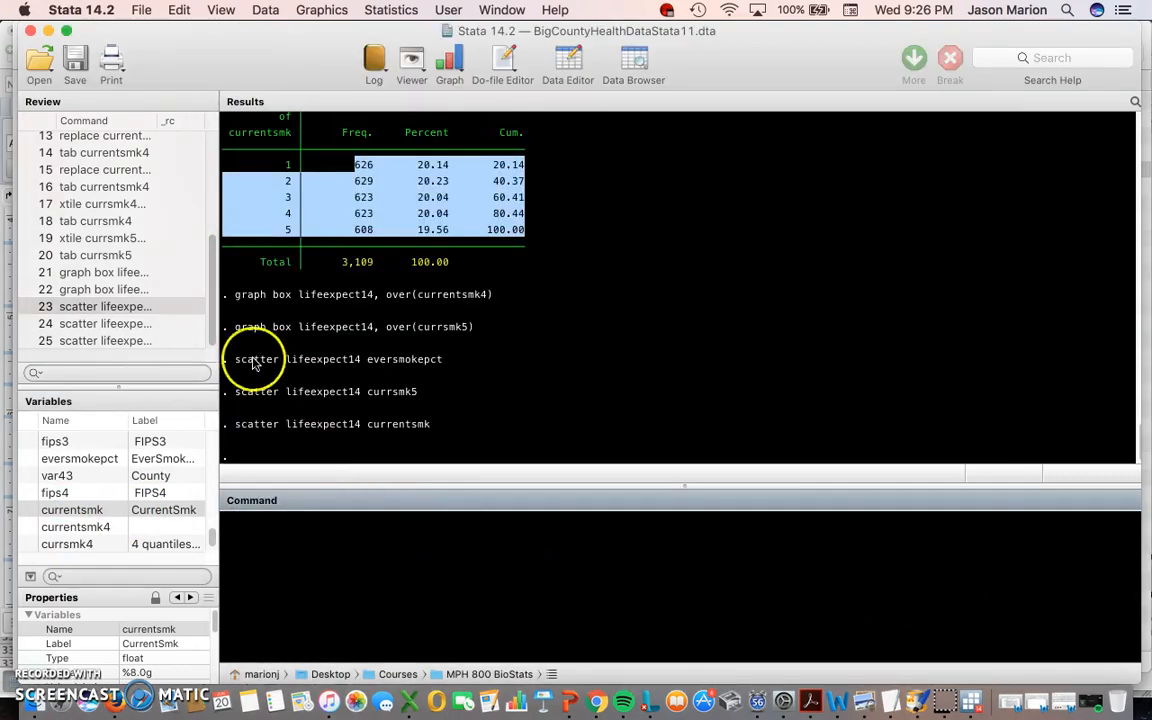
- Recall the currentsmk scatter command, append || lfit lifeexpect14 currentsmk to overlay a linear fit, and run it
click(110, 339)
click(684, 538)
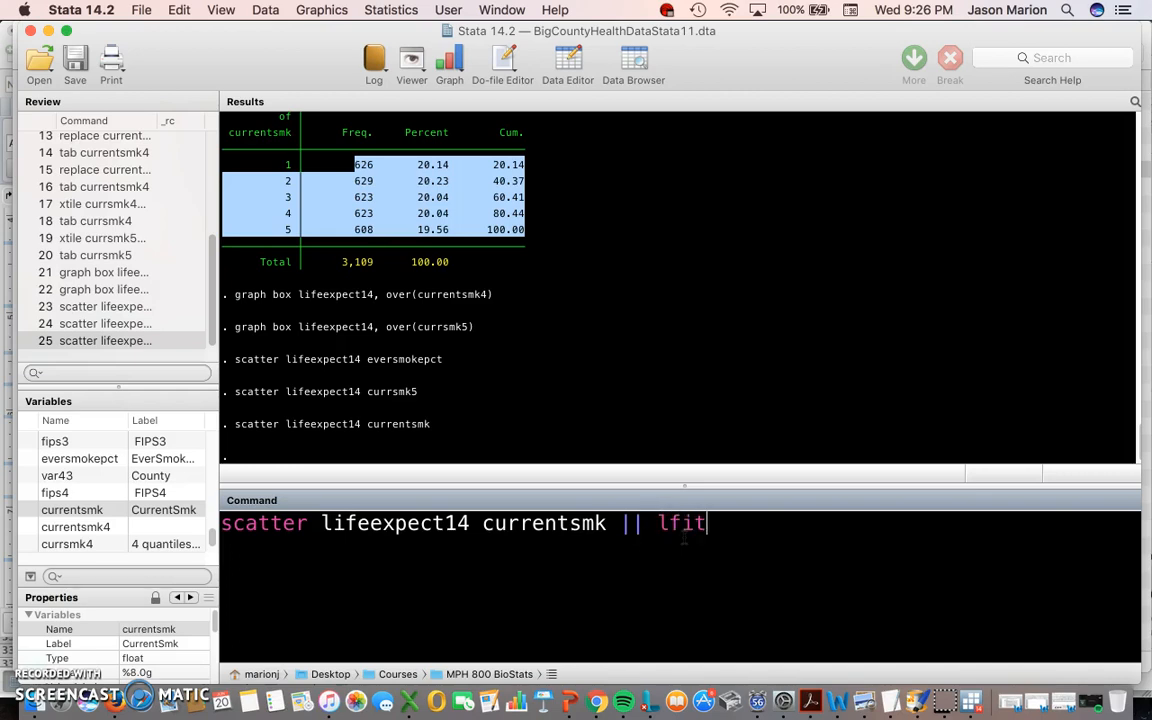
drag(324, 530, 601, 523)
key(super+c)
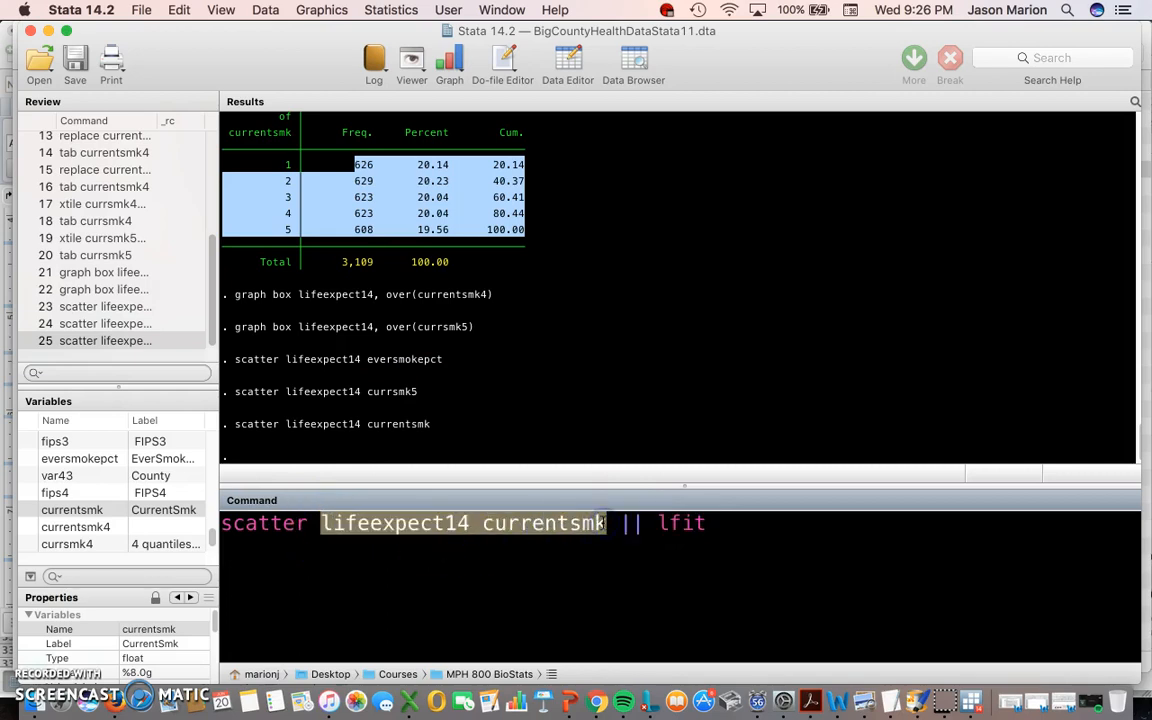
click(755, 521)
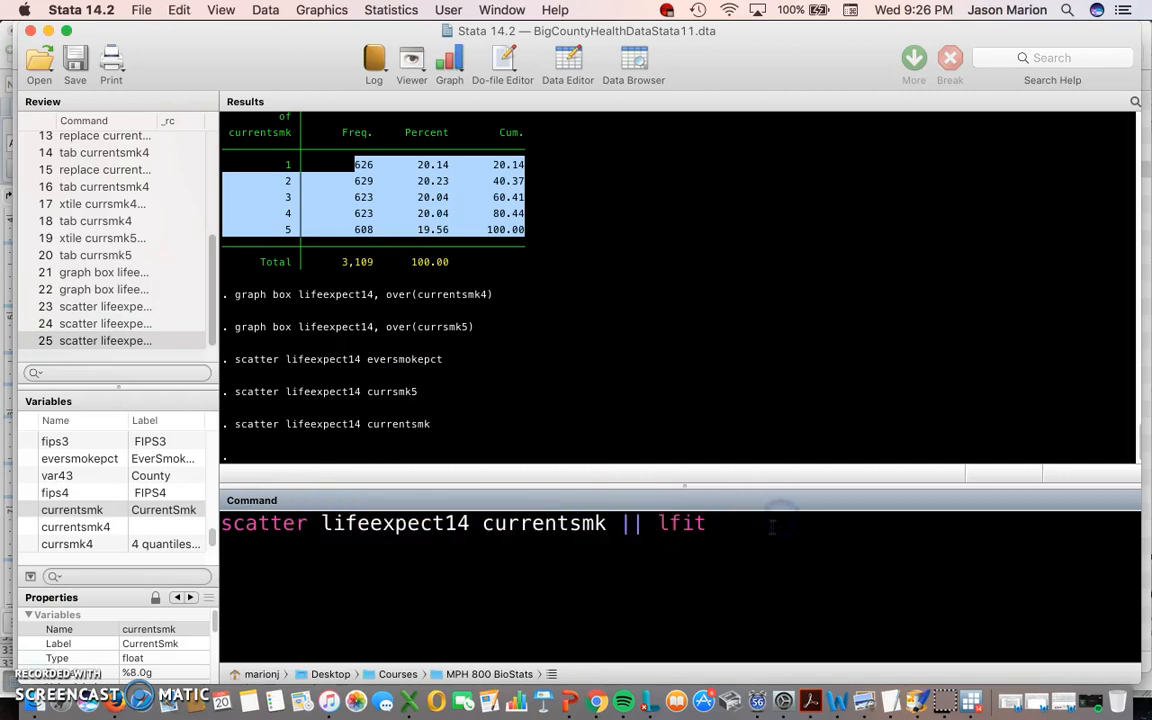
key(super+v)
key(Return)
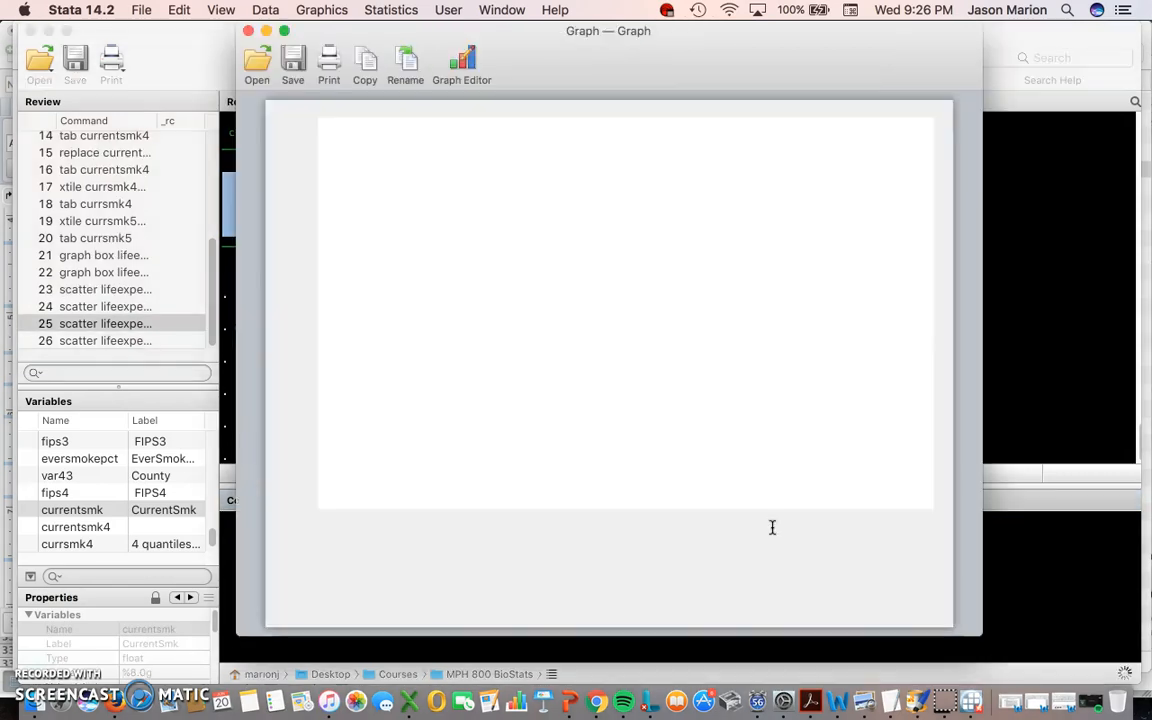